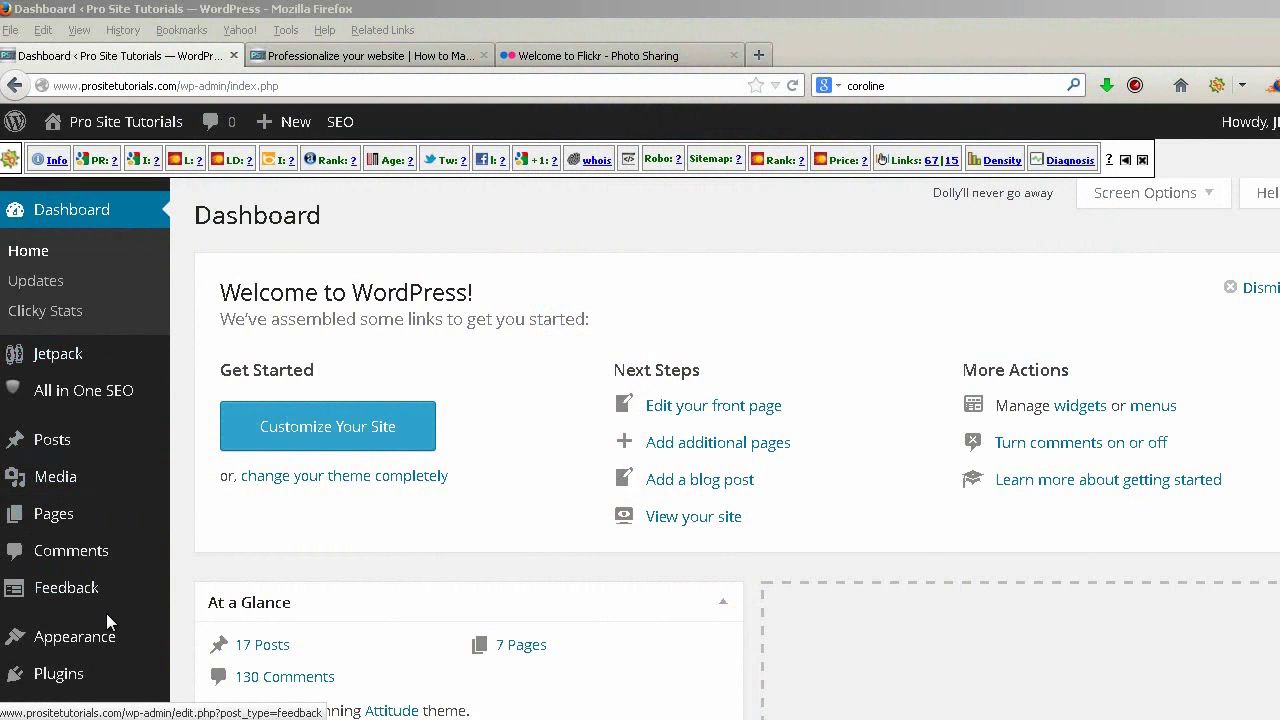
# Open the theme's Custom Header page in WordPress and check the suggested header image size
pyautogui.moveTo(107, 635)
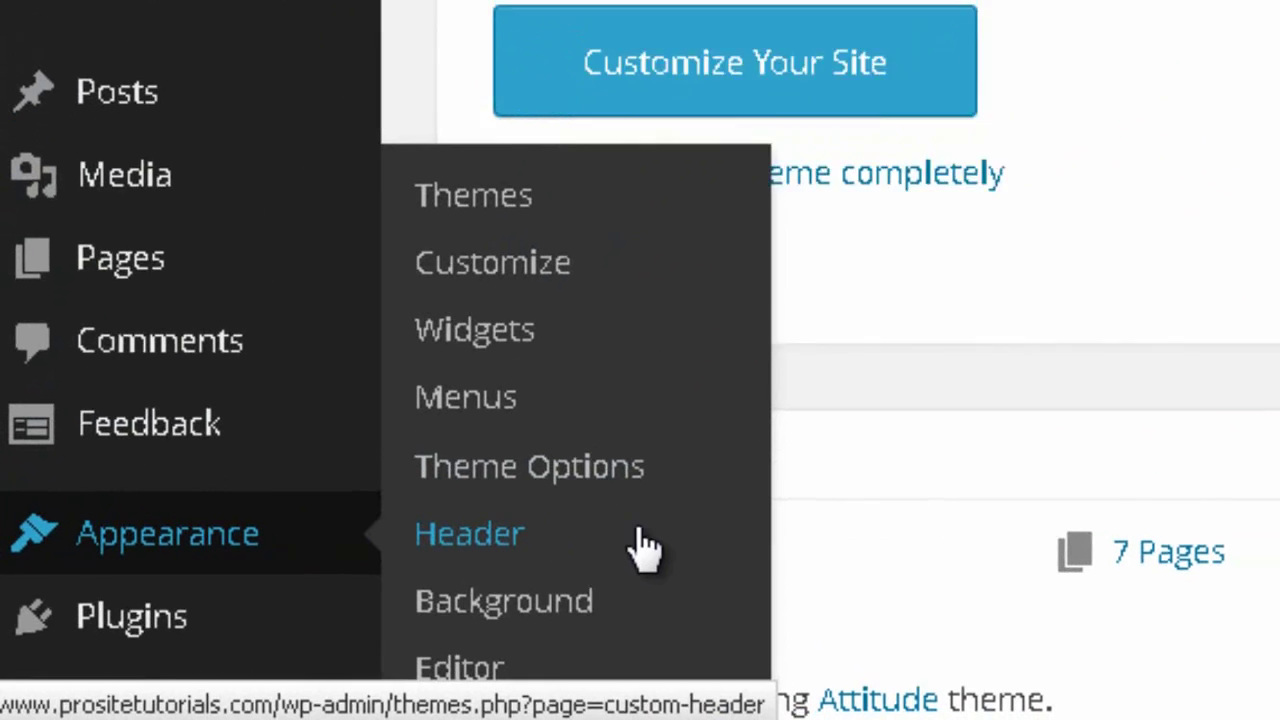
pyautogui.click(668, 540)
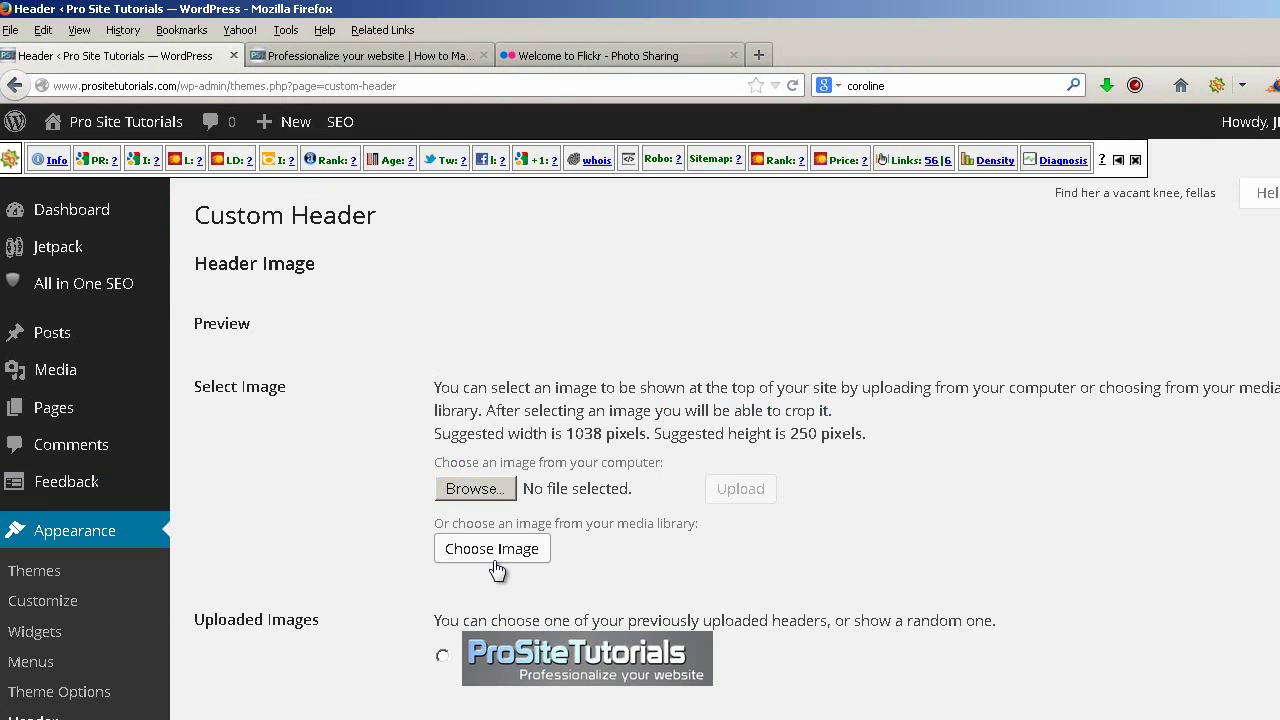
pyautogui.scroll(-2, 497, 570)
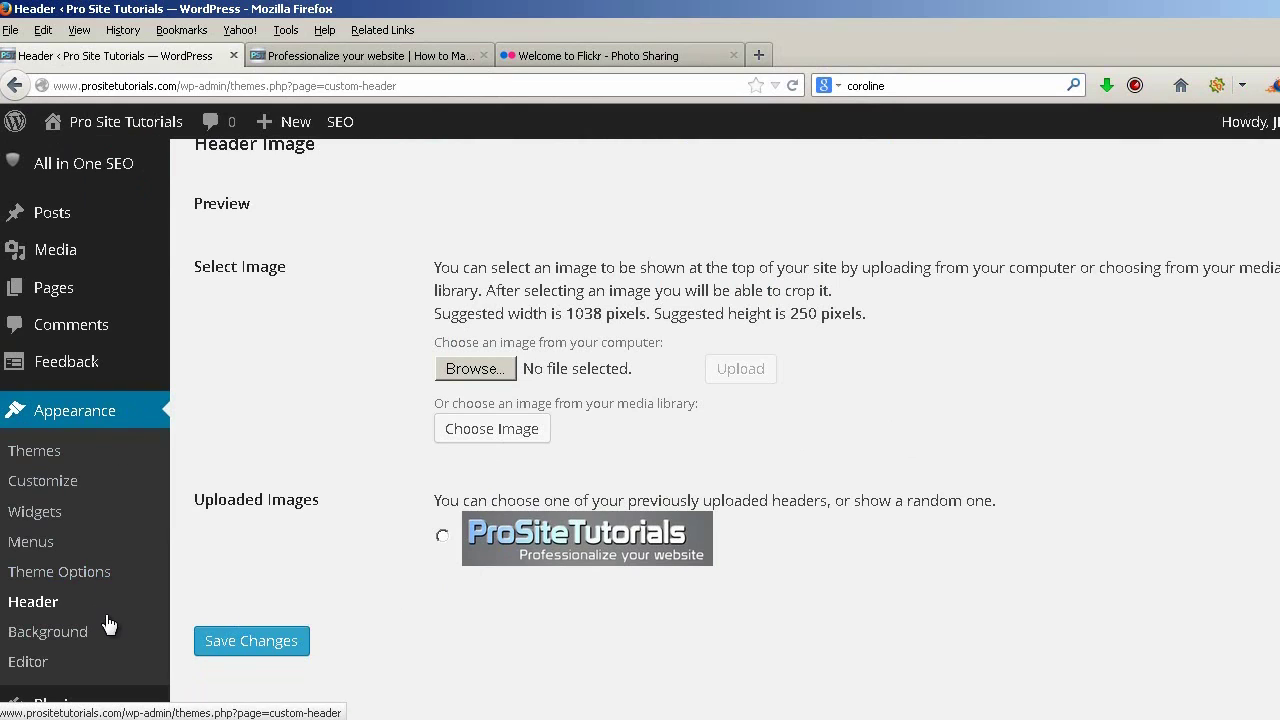
pyautogui.scroll(2, 539, 297)
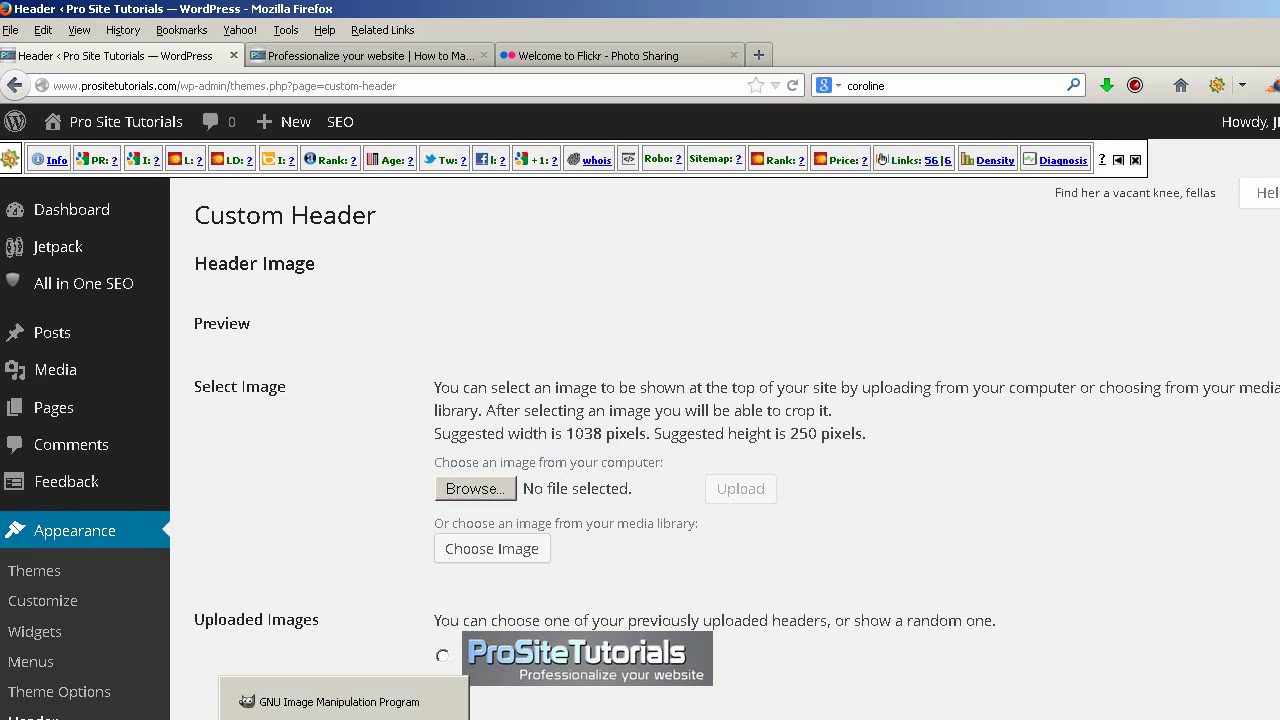
# Switch to GIMP and view the Layers, Undo history and Channels dialogs in the dock
pyautogui.click(344, 705)
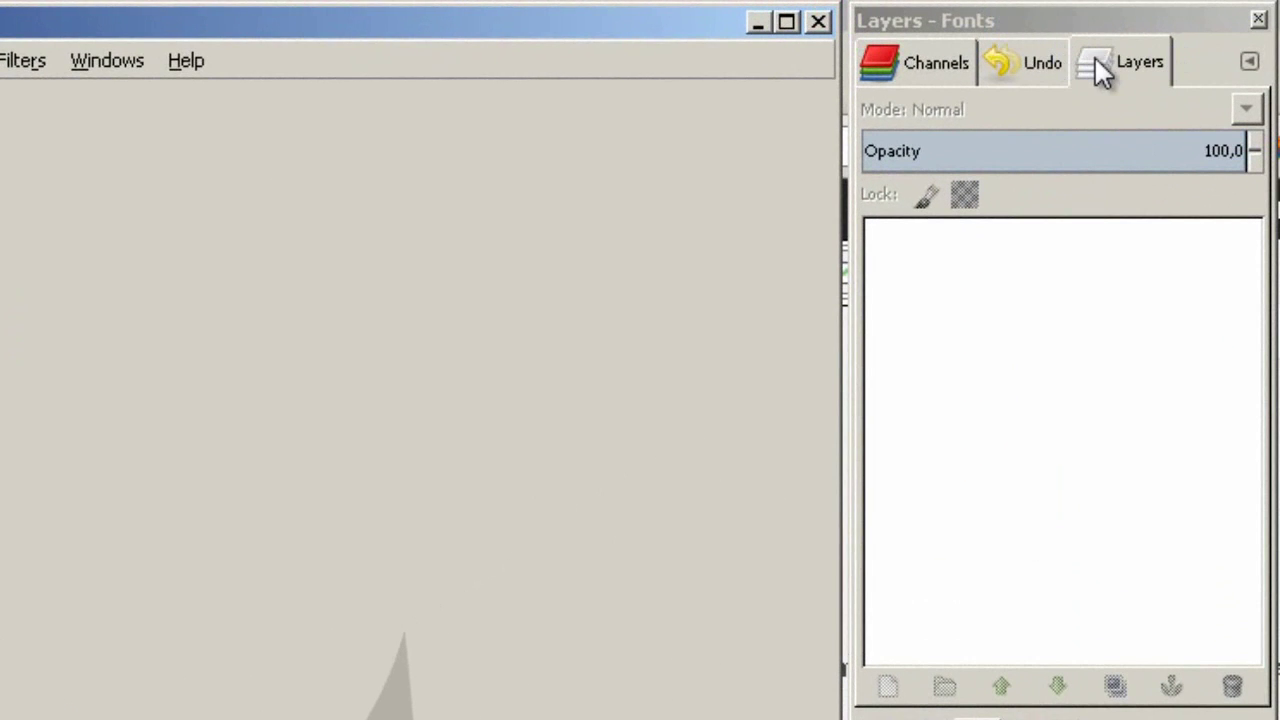
pyautogui.click(1134, 58)
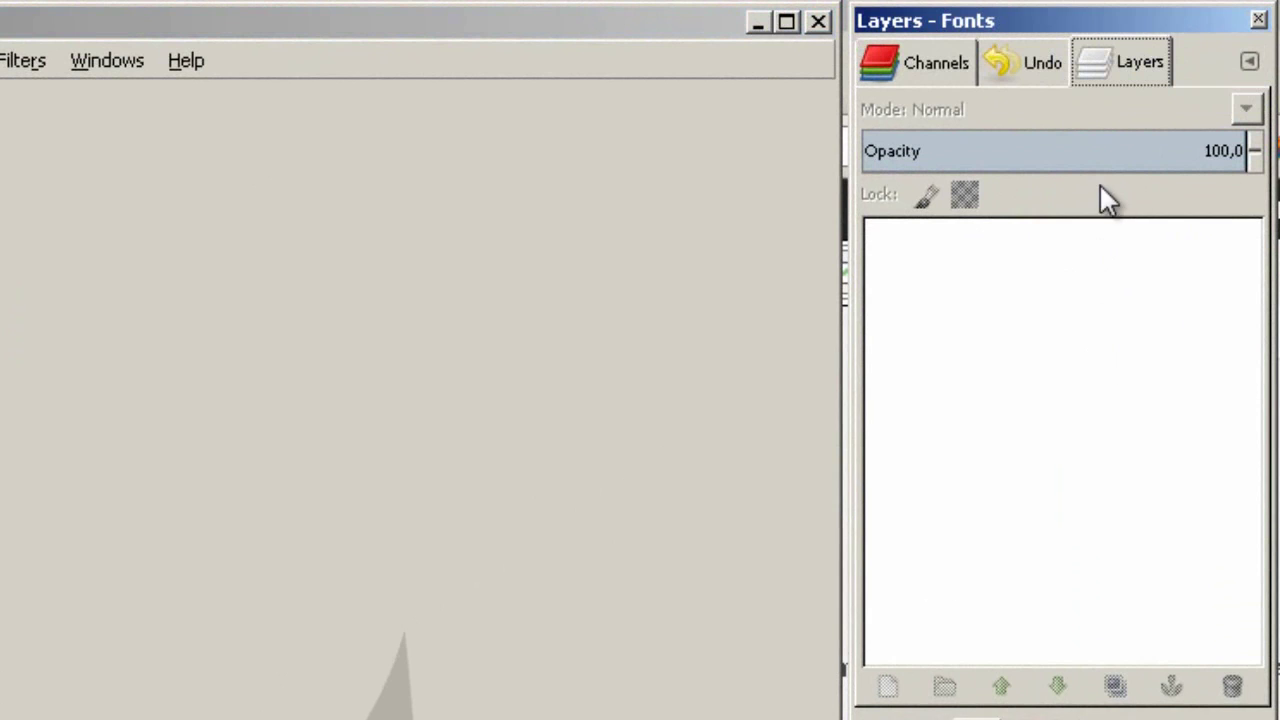
pyautogui.click(1034, 56)
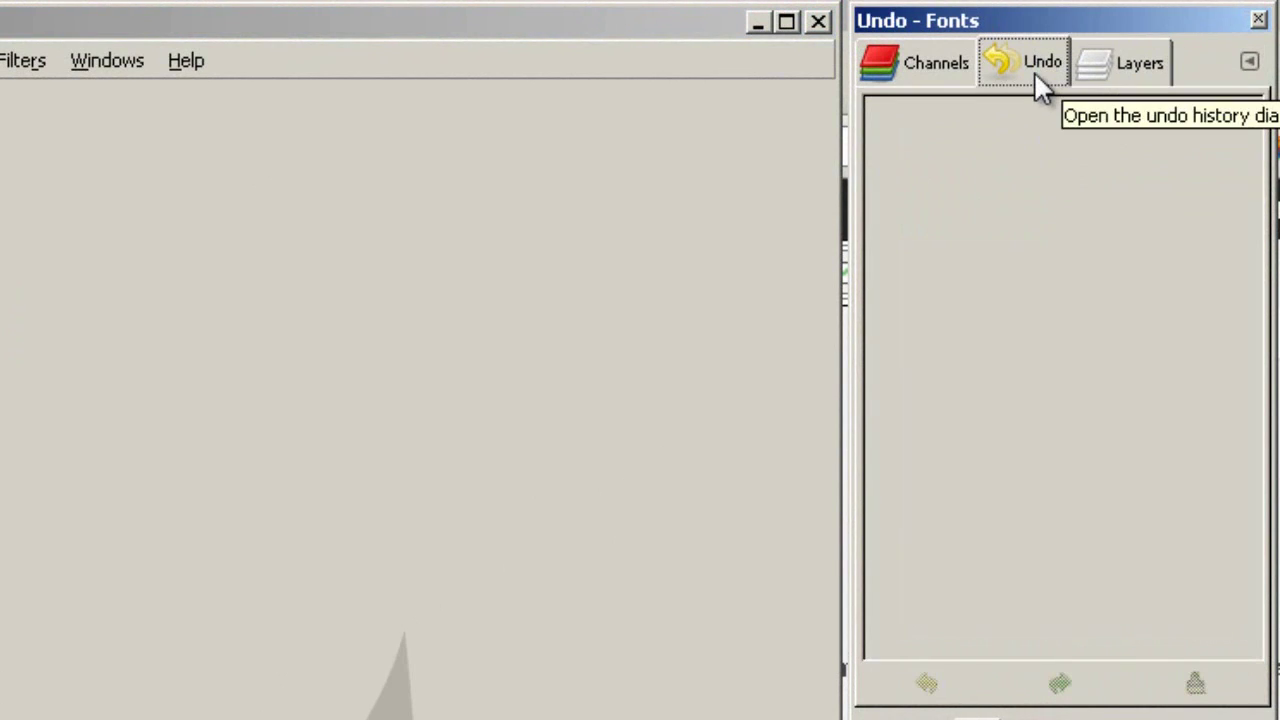
pyautogui.click(910, 62)
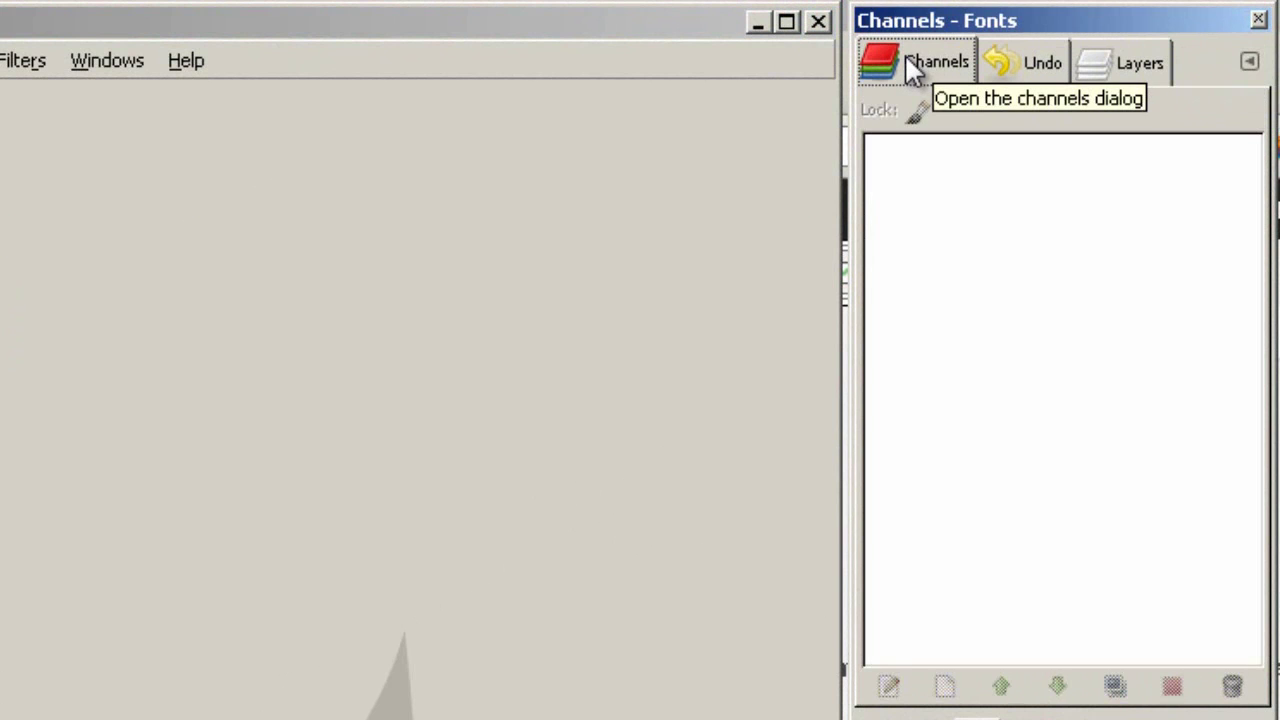
# Pick a bright red as the foreground colour in the FG/BG colour dialog
pyautogui.click(1071, 719)
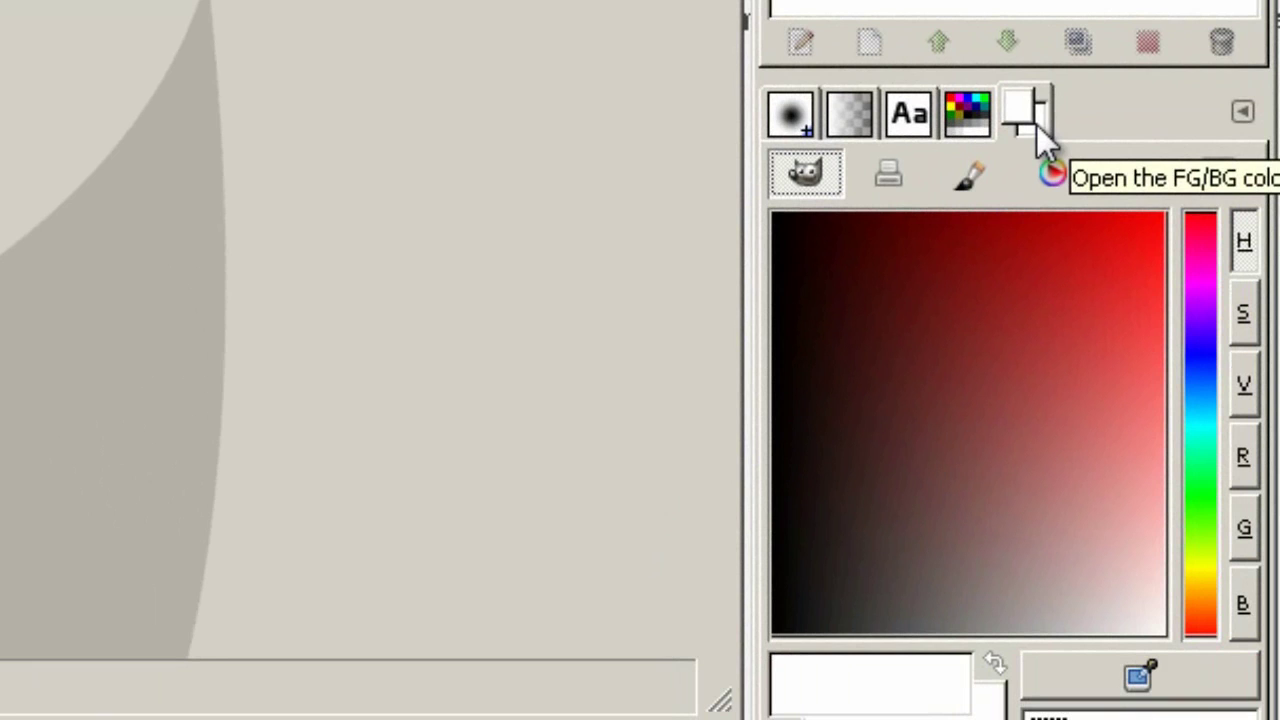
pyautogui.moveTo(831, 371); pyautogui.dragTo(1110, 262)
# Look through the available palettes, fonts, gradients and brushes in the lower dock
pyautogui.click(968, 112)
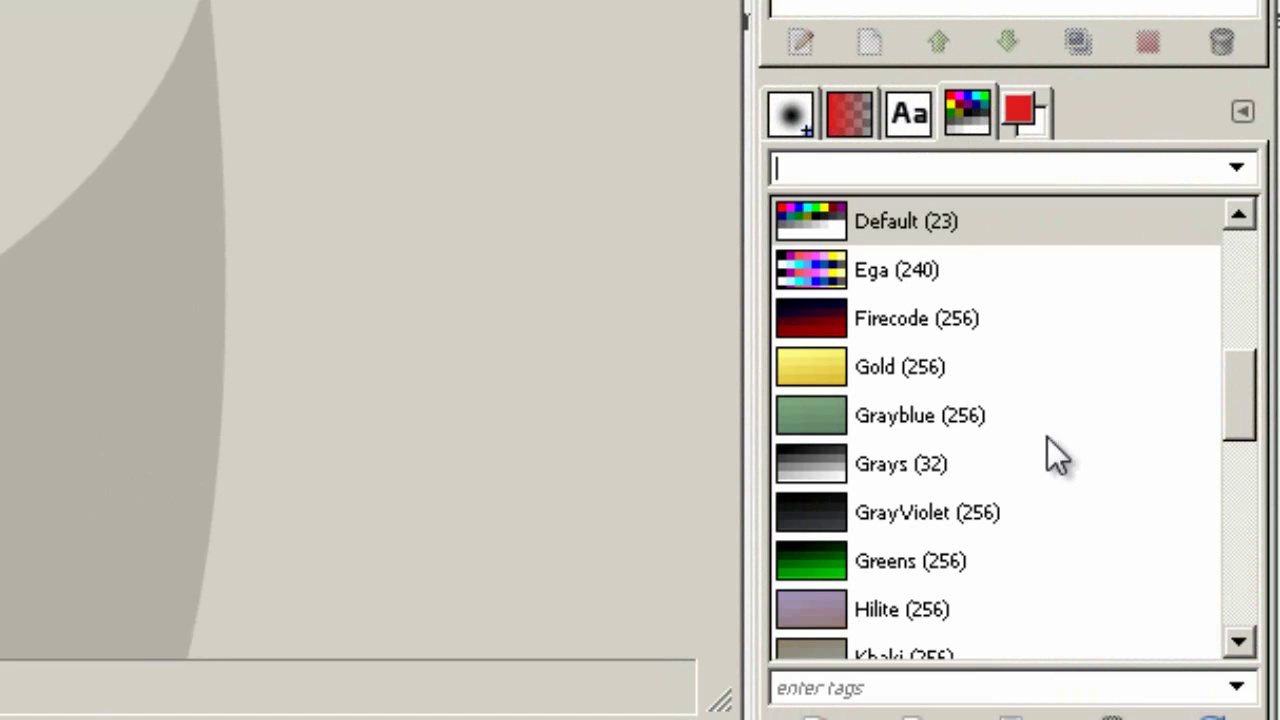
pyautogui.click(910, 101)
pyautogui.scroll(1, 1040, 340)
pyautogui.scroll(-2, 1070, 350)
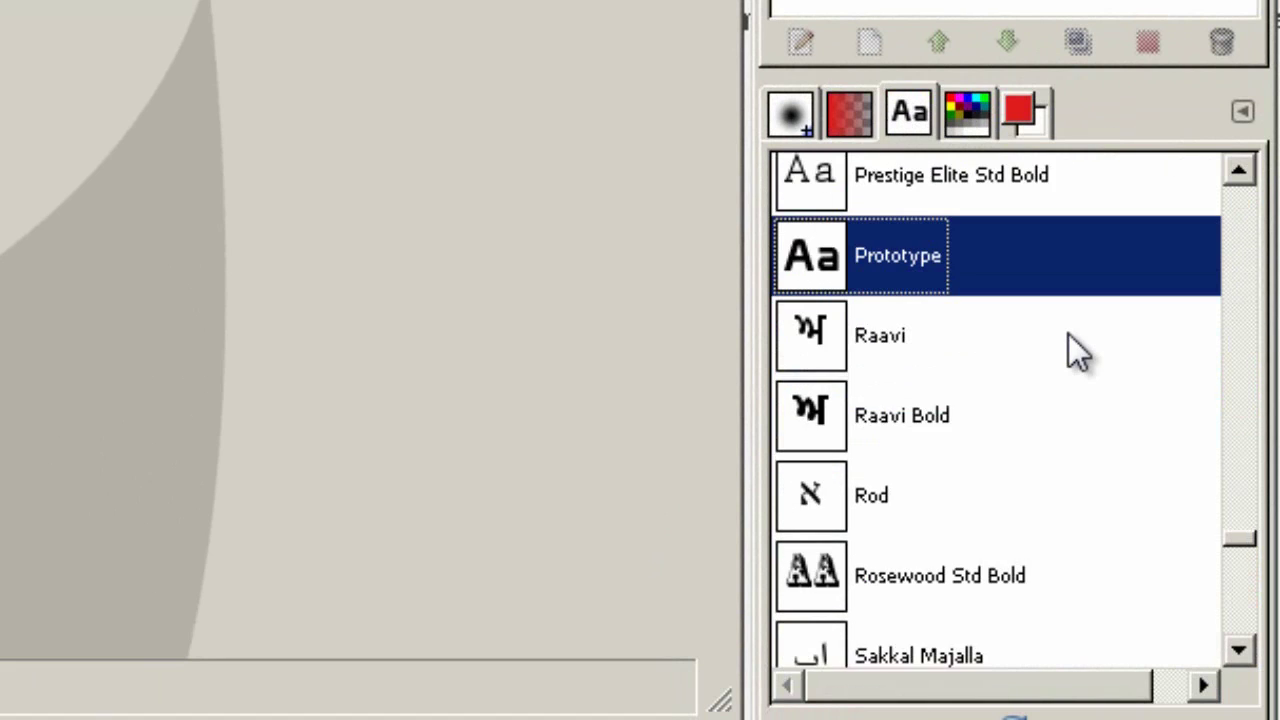
pyautogui.scroll(-2, 1090, 390)
pyautogui.scroll(2, 1104, 421)
pyautogui.scroll(-10, 1104, 421)
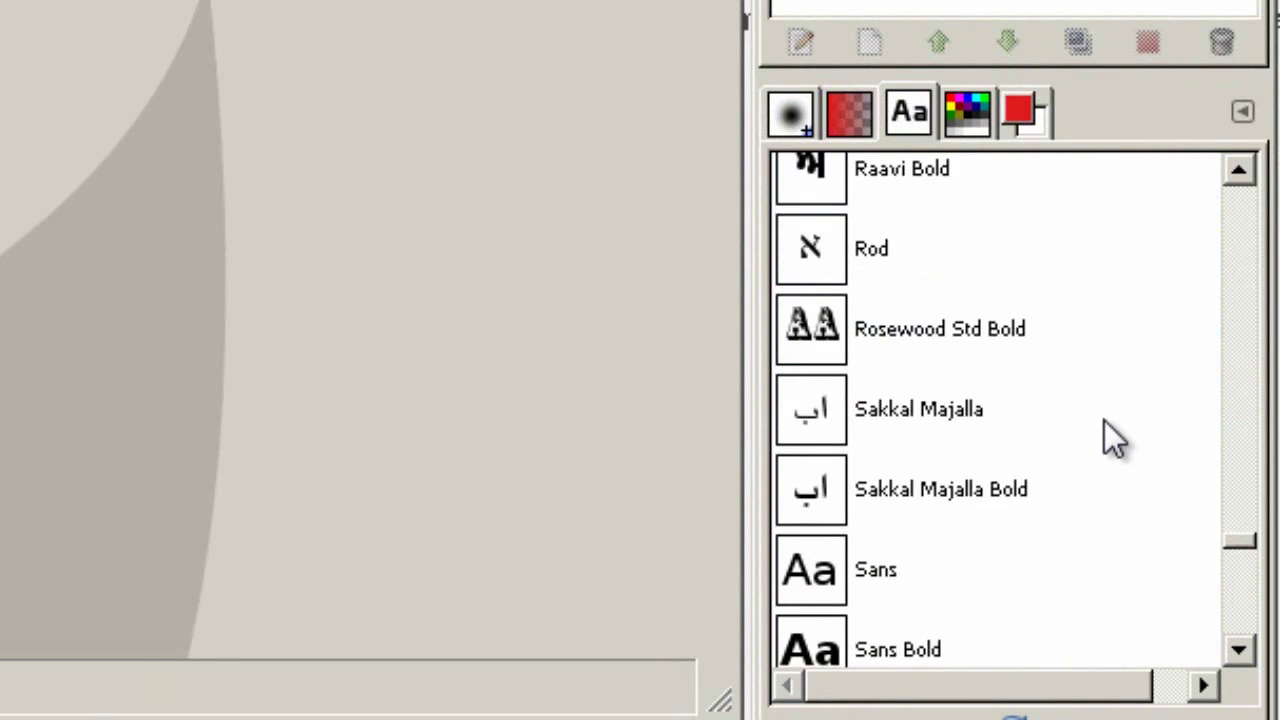
pyautogui.scroll(-3, 1104, 420)
pyautogui.scroll(4, 1080, 277)
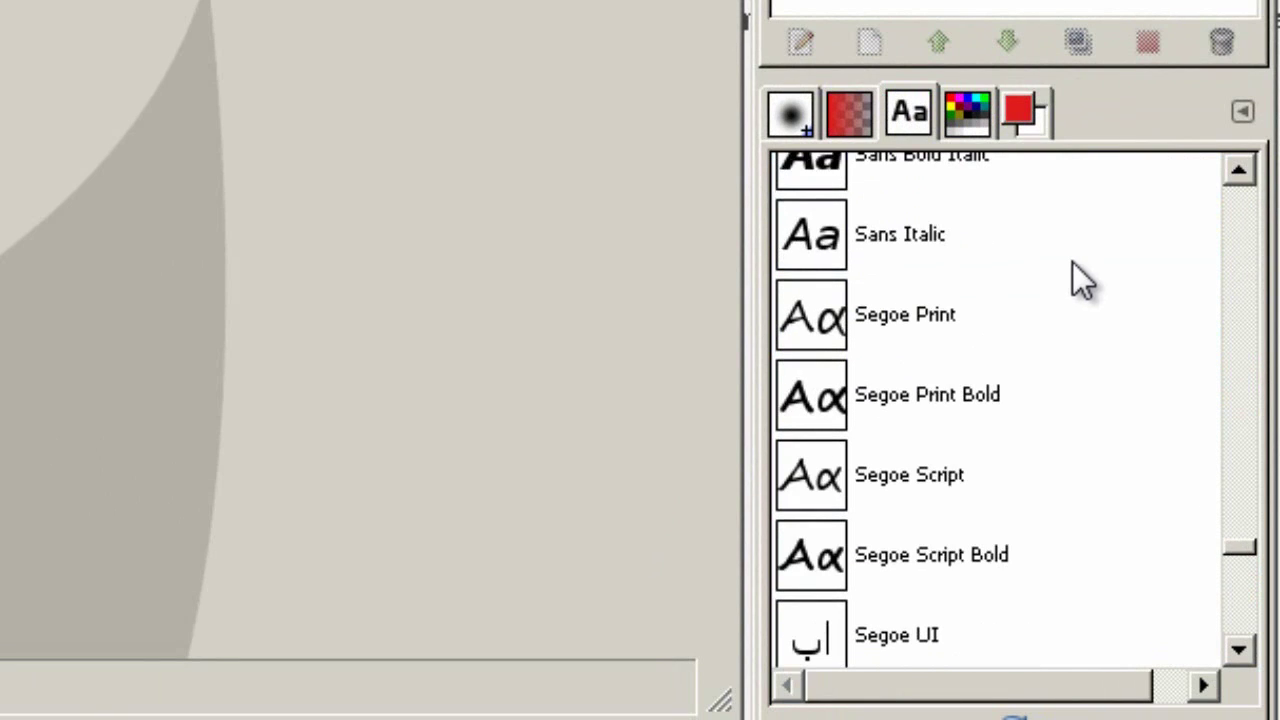
pyautogui.click(849, 106)
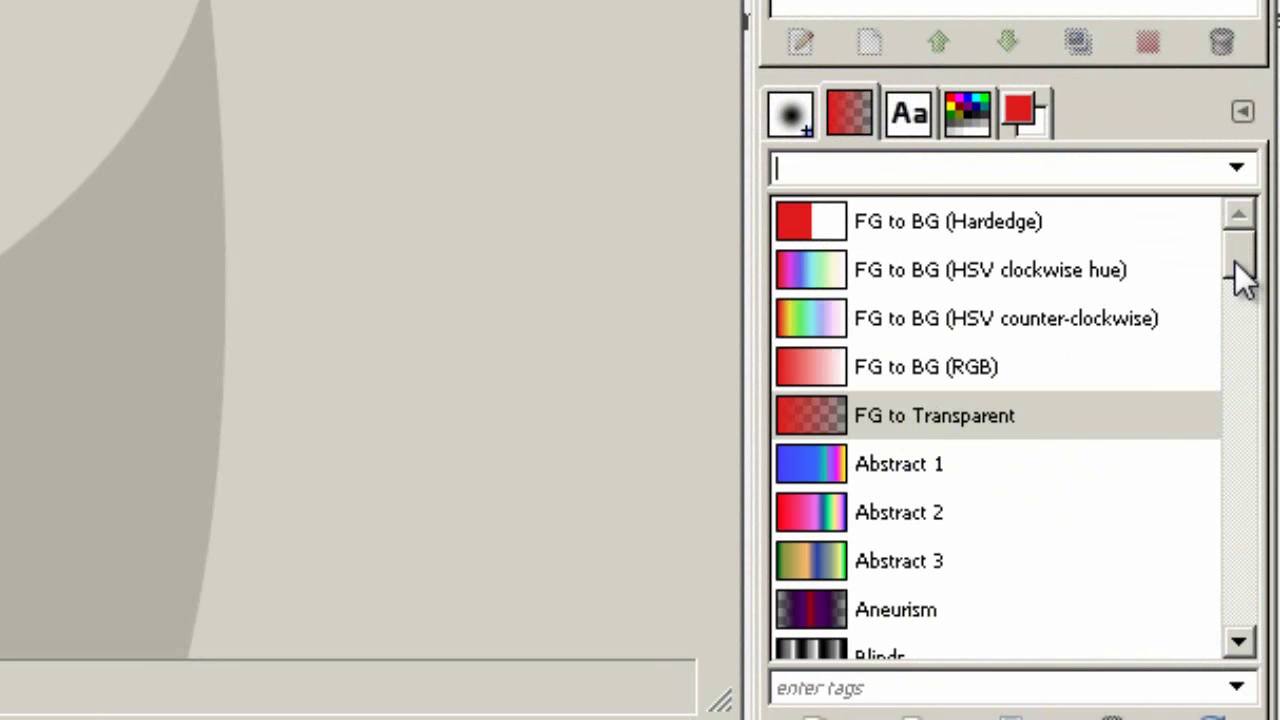
pyautogui.moveTo(1236, 262)
pyautogui.mouseDown()
pyautogui.moveTo(1212, 462)
pyautogui.moveTo(1234, 610)
pyautogui.moveTo(1258, 412)
pyautogui.moveTo(1245, 225)
pyautogui.mouseUp()
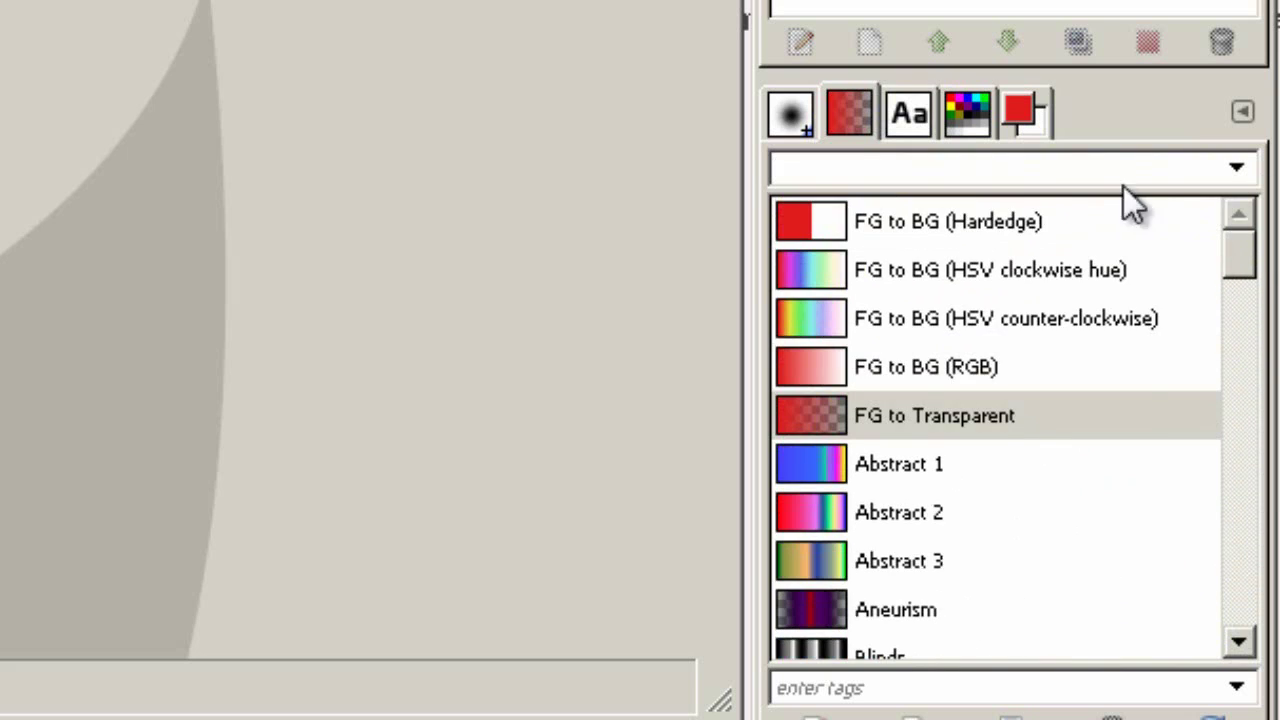
pyautogui.click(779, 110)
pyautogui.moveTo(1257, 429); pyautogui.dragTo(1268, 268)
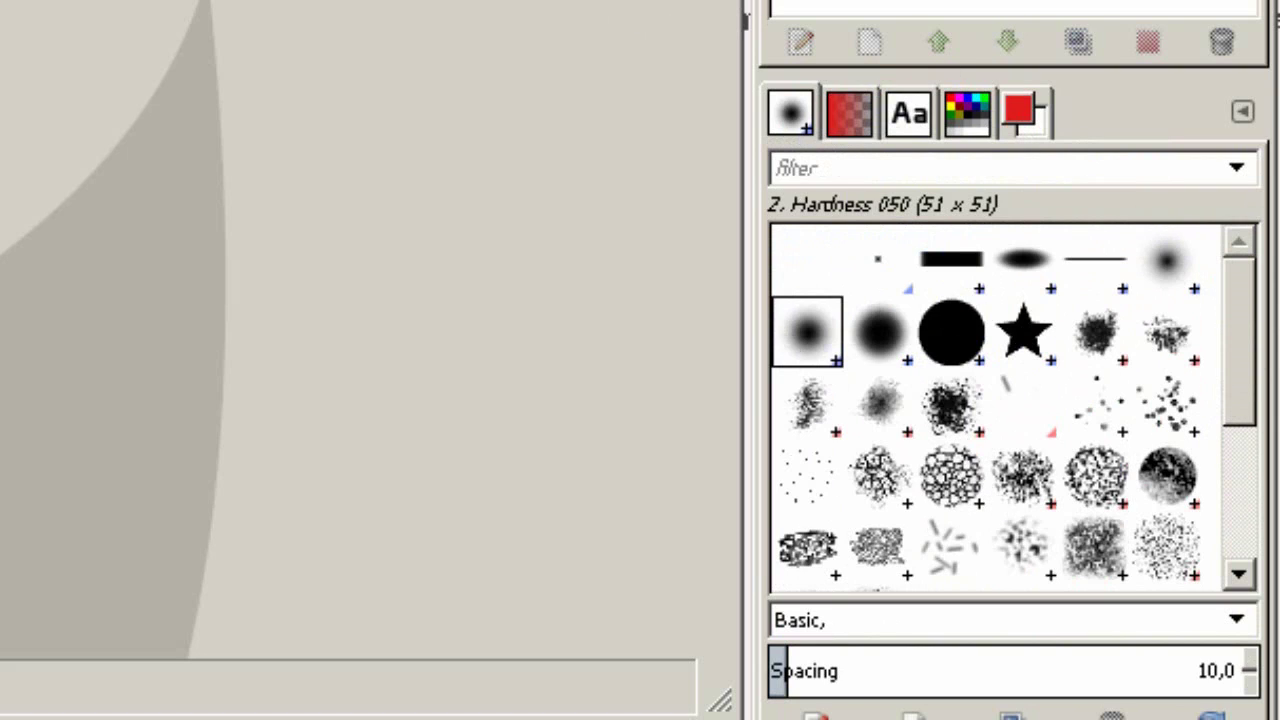
# Add a Navigation tab to the lower dock and close that tab again
pyautogui.click(1242, 113)
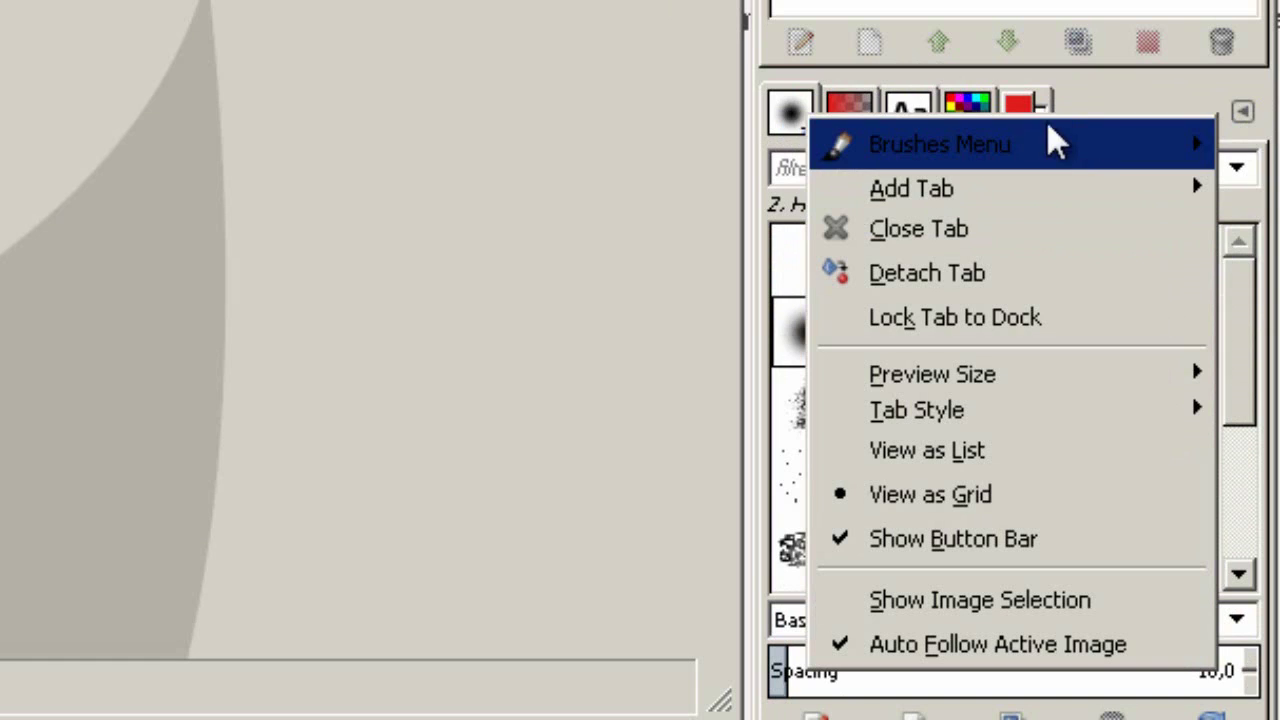
pyautogui.moveTo(1003, 190)
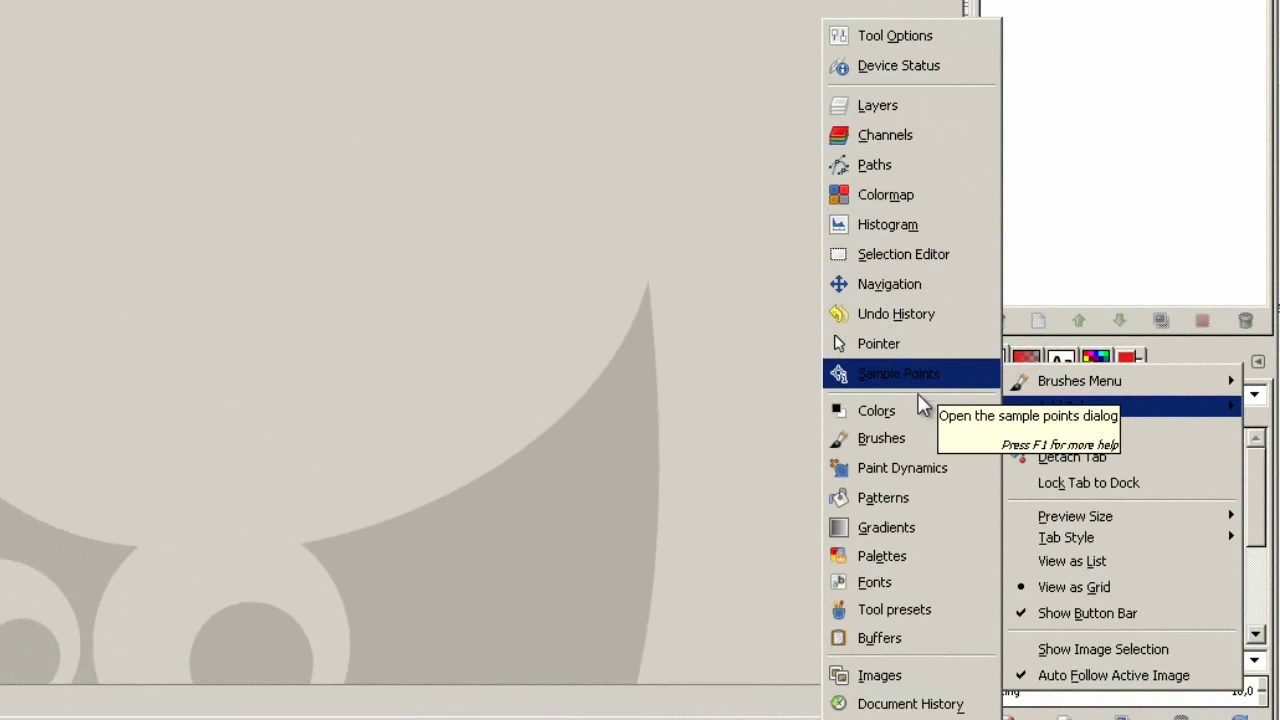
pyautogui.click(921, 291)
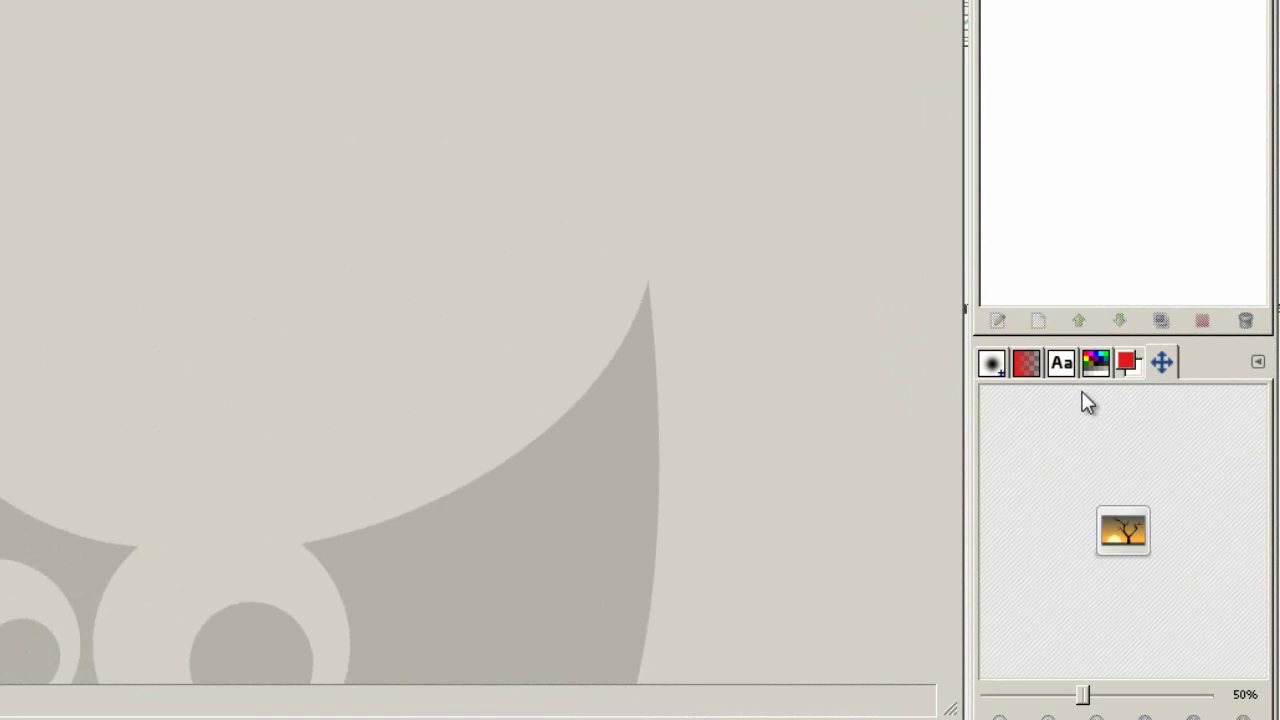
pyautogui.rightClick(1166, 361)
pyautogui.click(1165, 359)
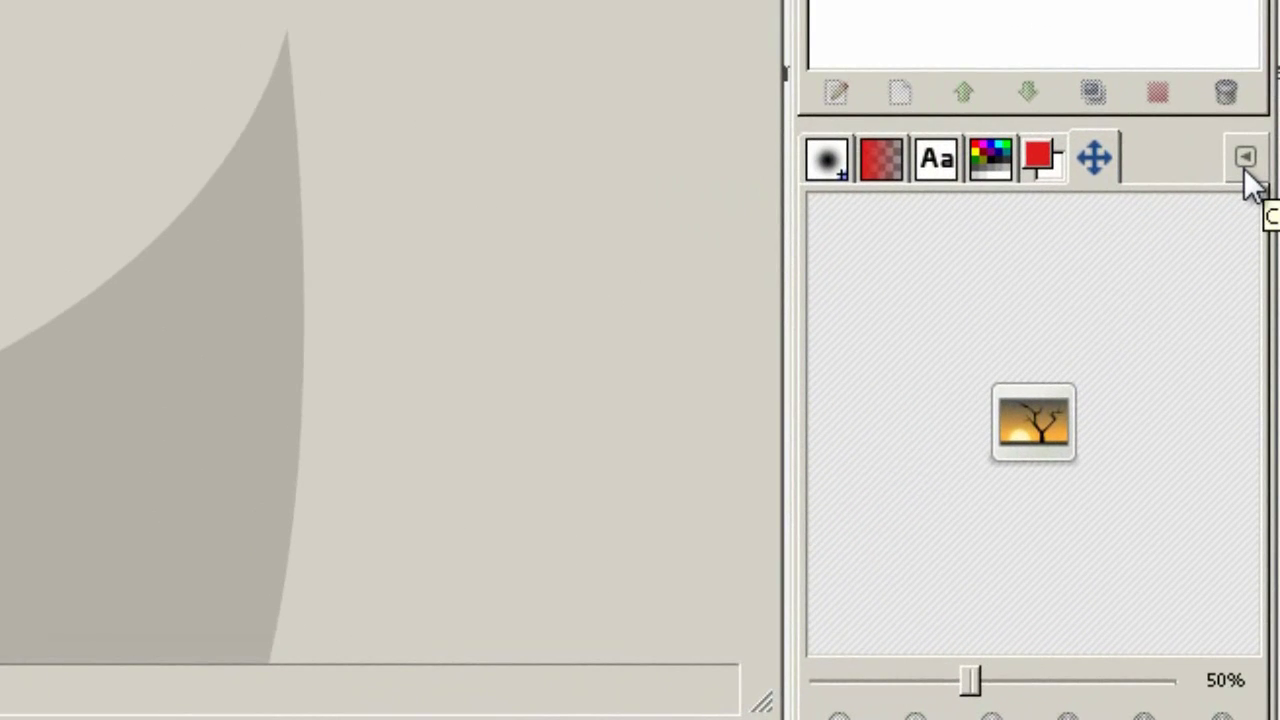
pyautogui.click(1245, 168)
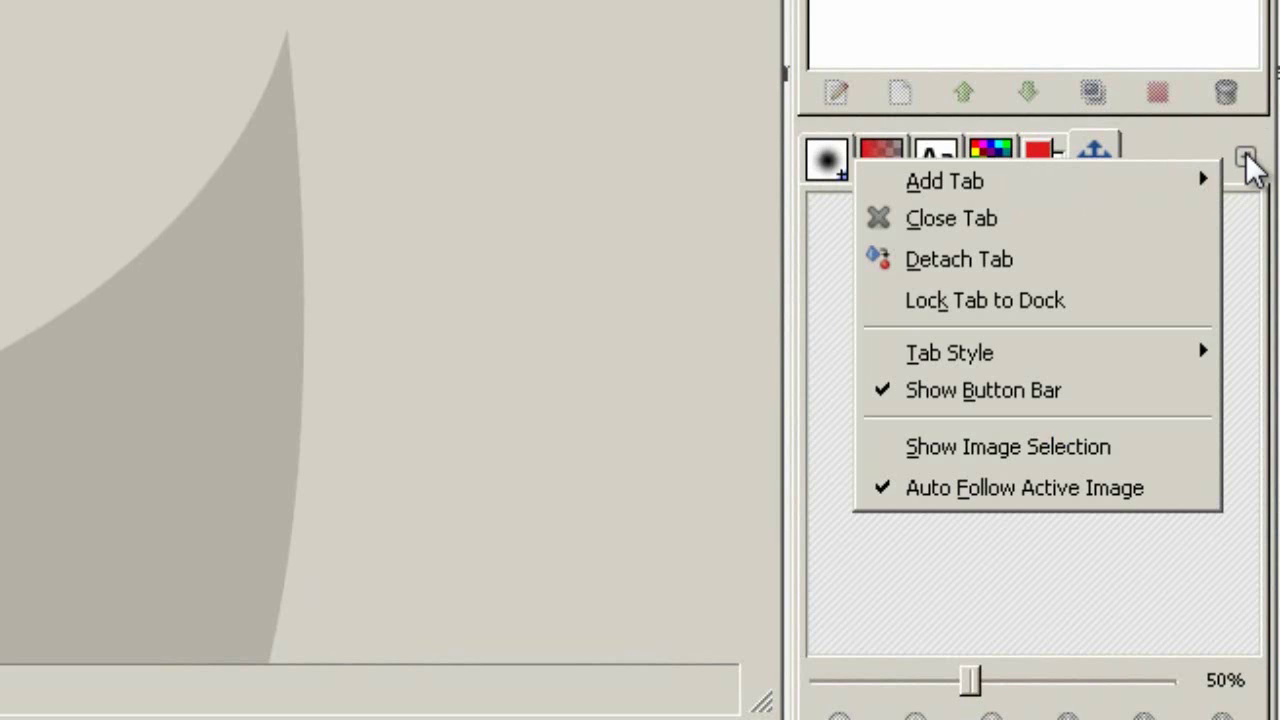
pyautogui.click(978, 220)
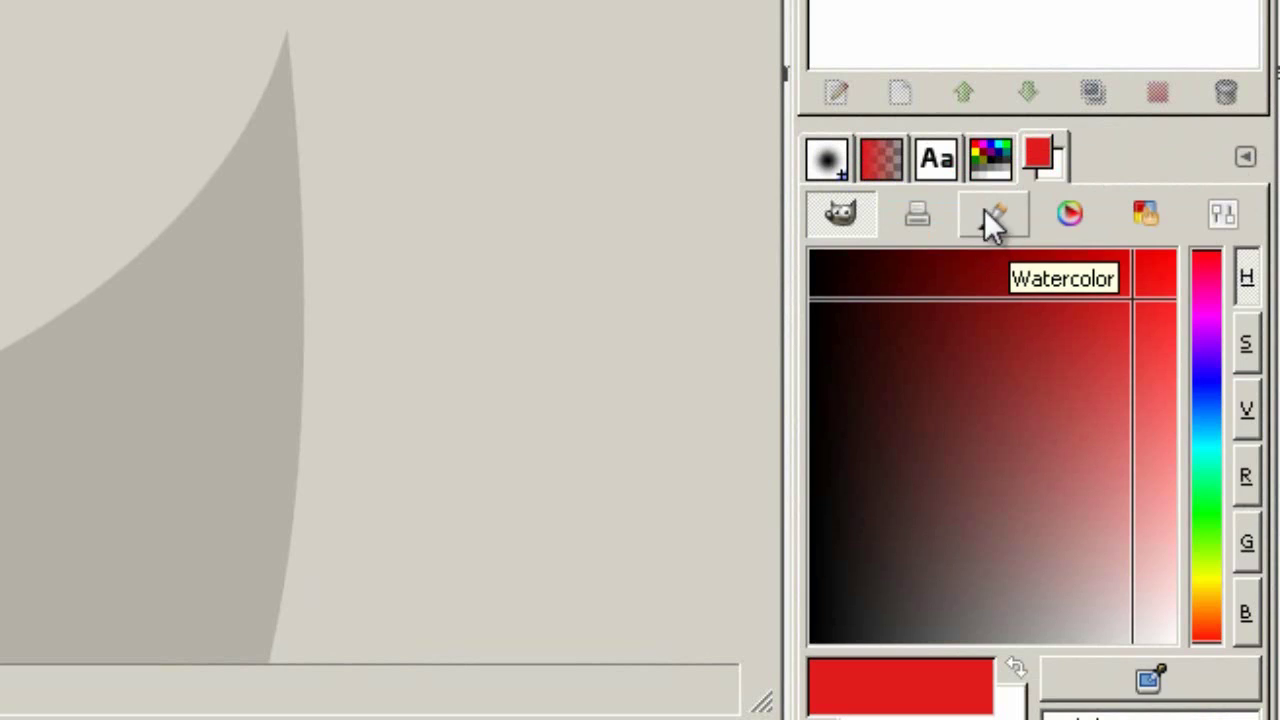
# Close the Palettes tab in the lower dock
pyautogui.click(990, 160)
pyautogui.click(1245, 157)
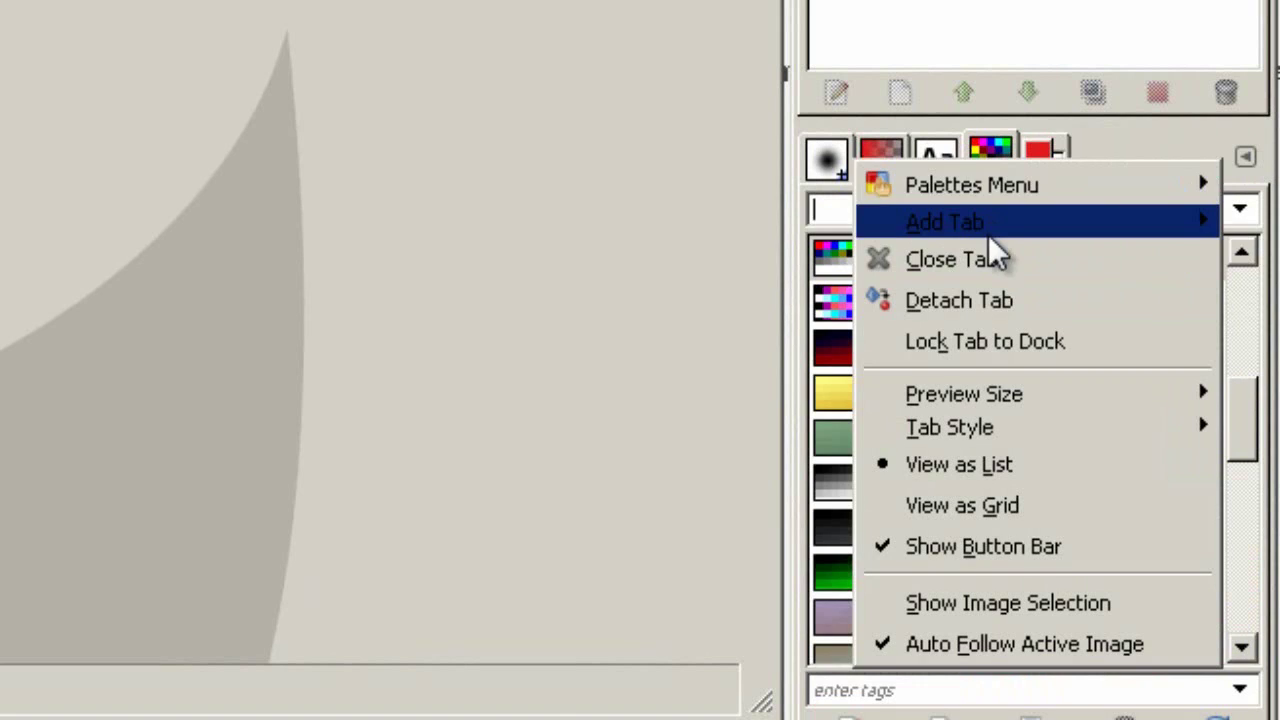
pyautogui.click(993, 262)
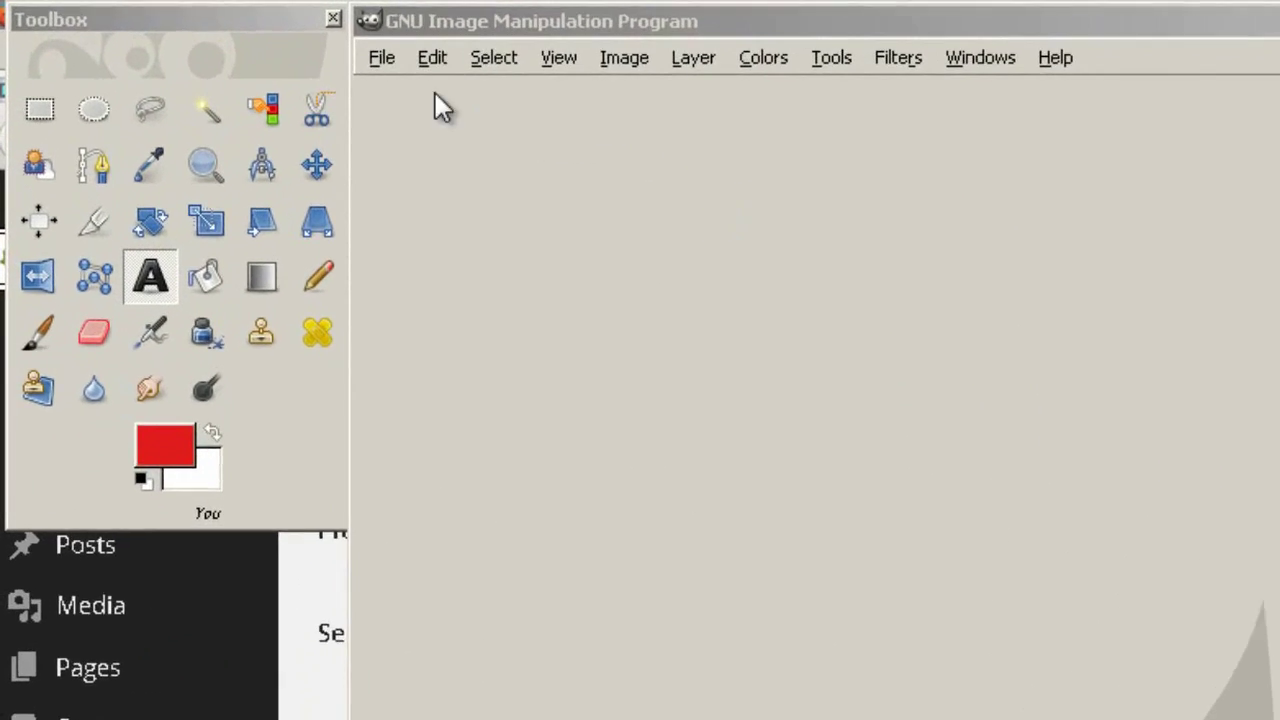
# Start a new image and select its width and height values for editing
pyautogui.click(233, 34)
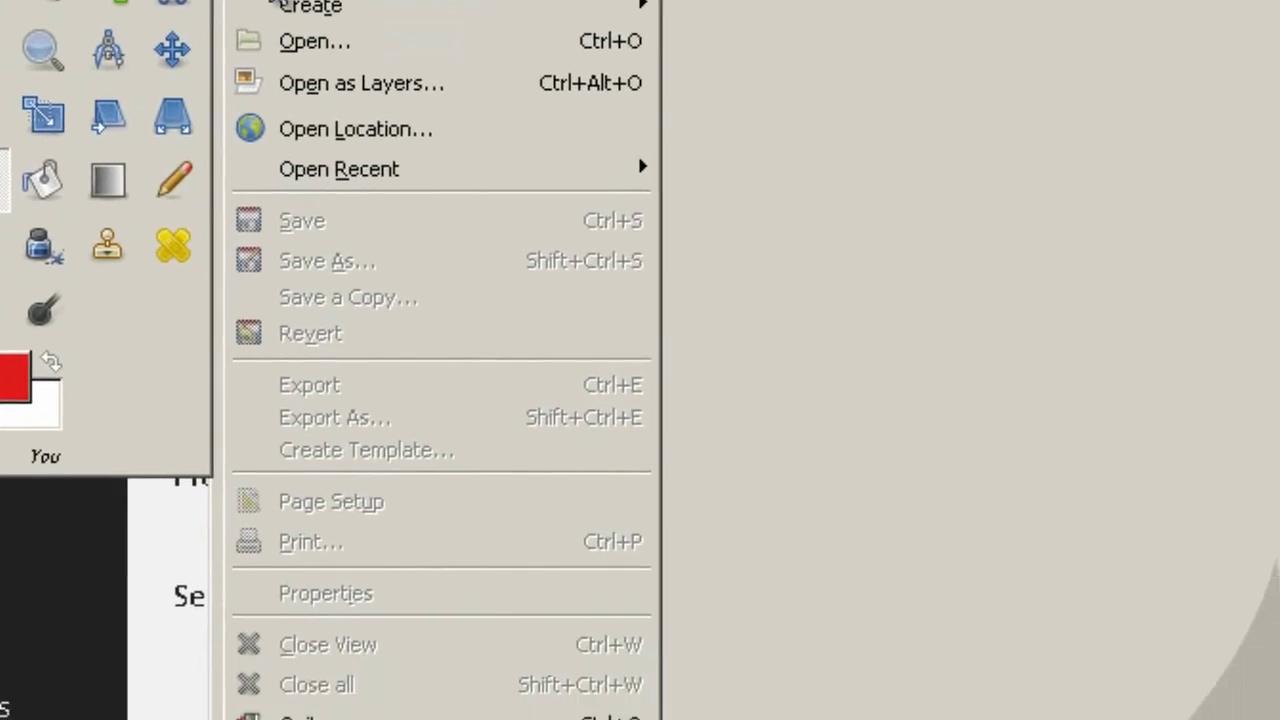
pyautogui.click(467, 113)
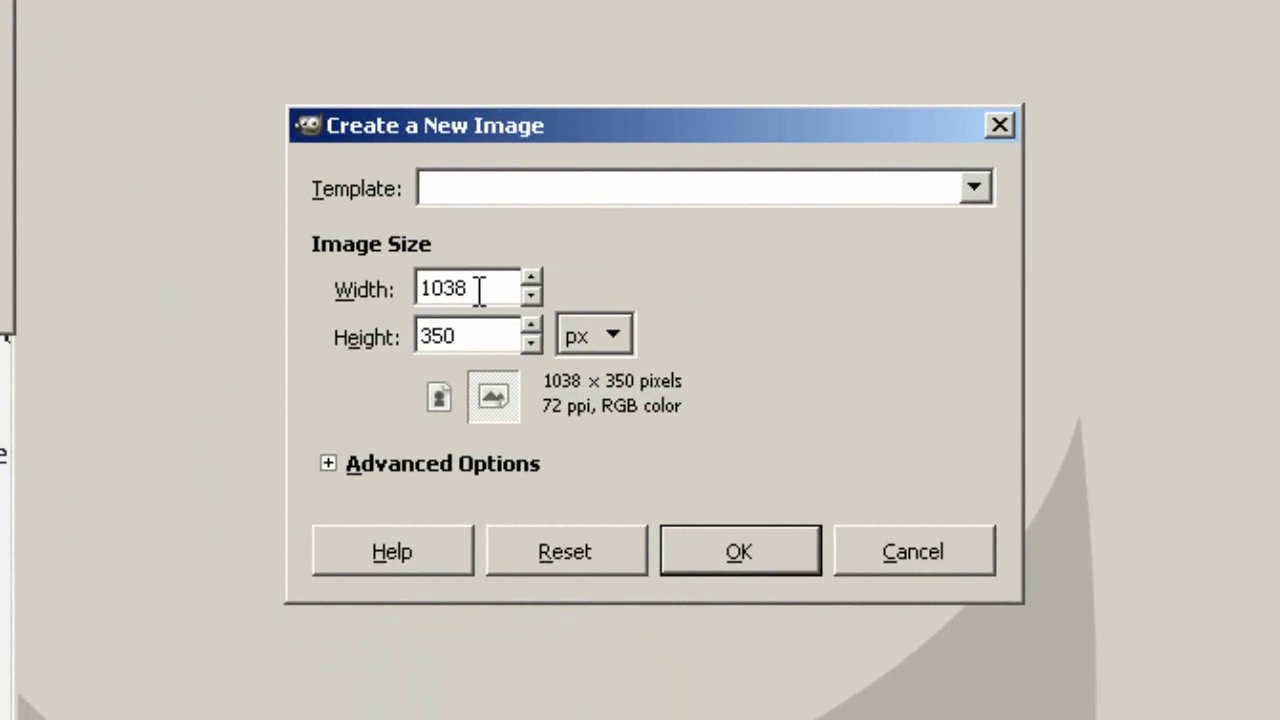
pyautogui.moveTo(437, 290); pyautogui.dragTo(470, 290)
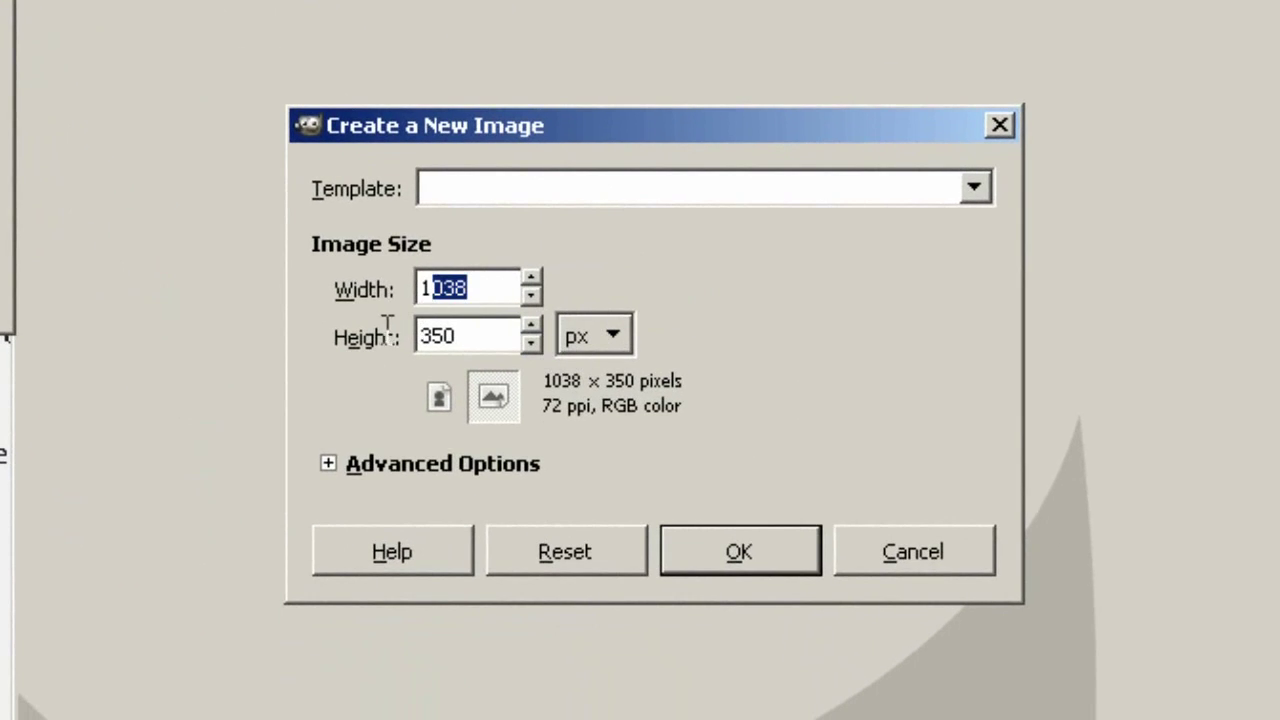
pyautogui.click(490, 288)
pyautogui.moveTo(508, 288); pyautogui.dragTo(410, 290)
pyautogui.click(491, 336)
pyautogui.moveTo(491, 336); pyautogui.dragTo(418, 340)
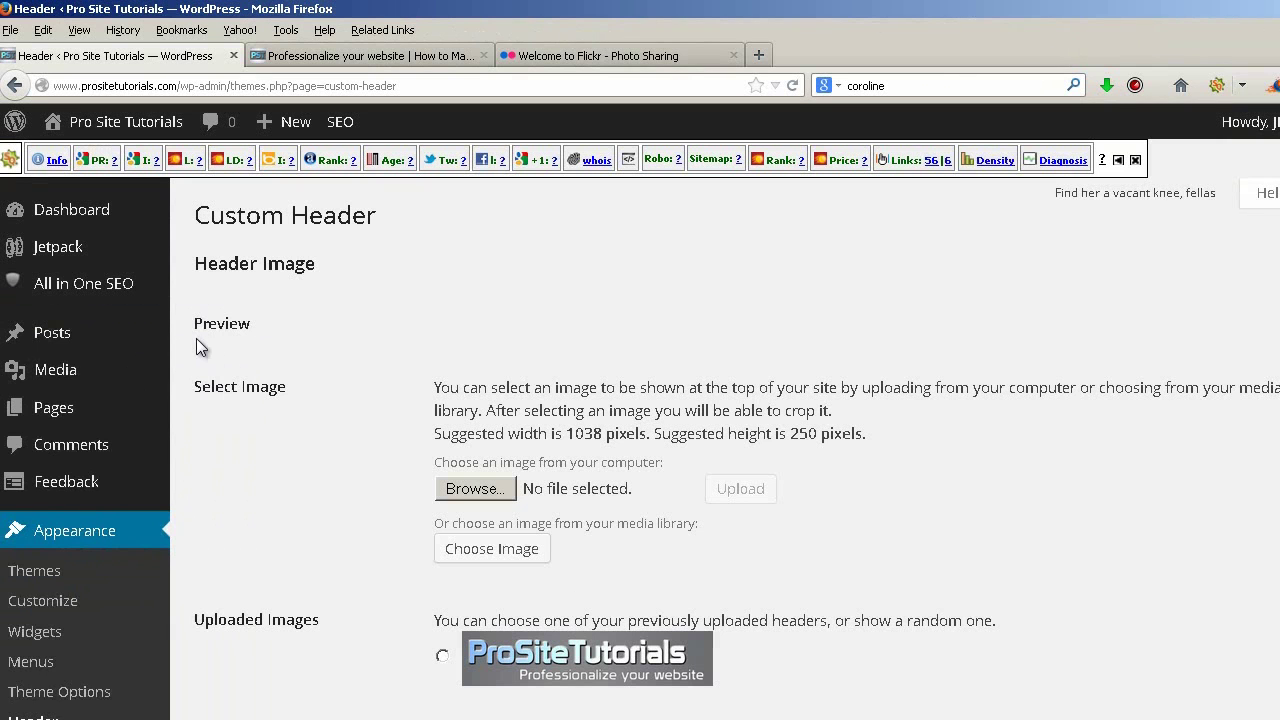
# Check the suggested image size on the WordPress Custom Header page and return to GIMP's new image settings
pyautogui.scroll(-5, 818, 298)
pyautogui.scroll(3, 813, 257)
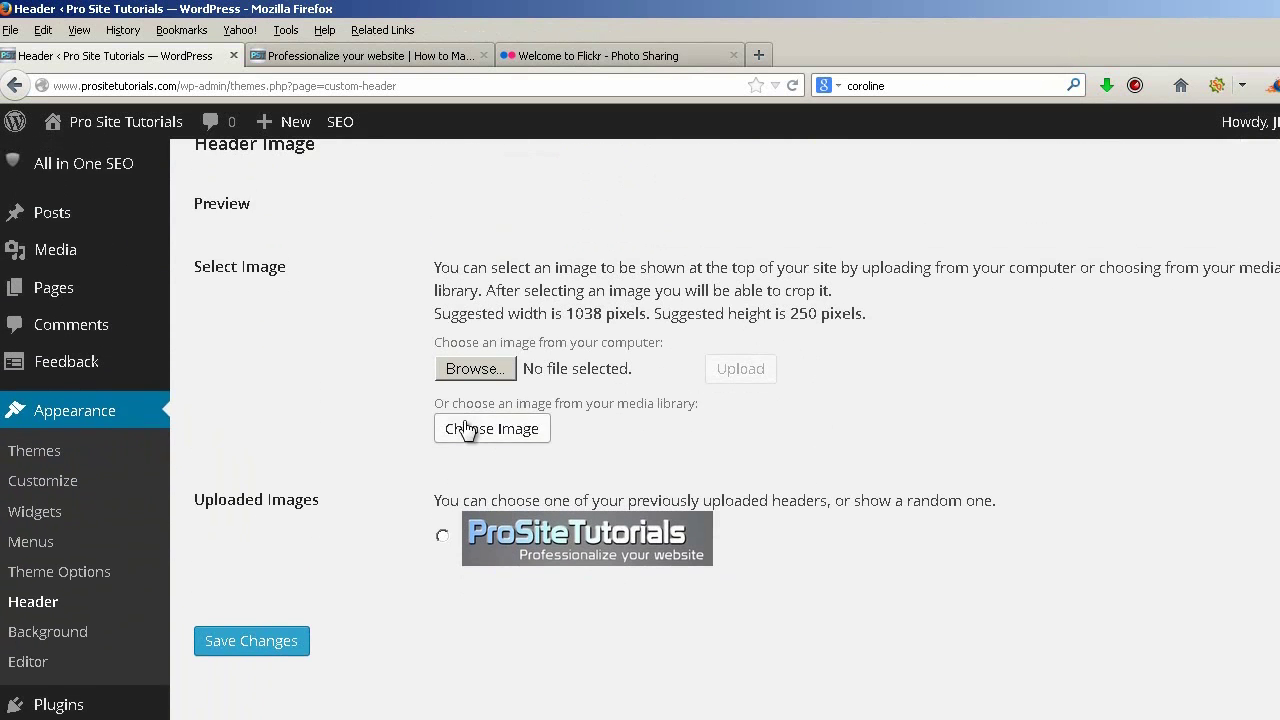
pyautogui.click(346, 705)
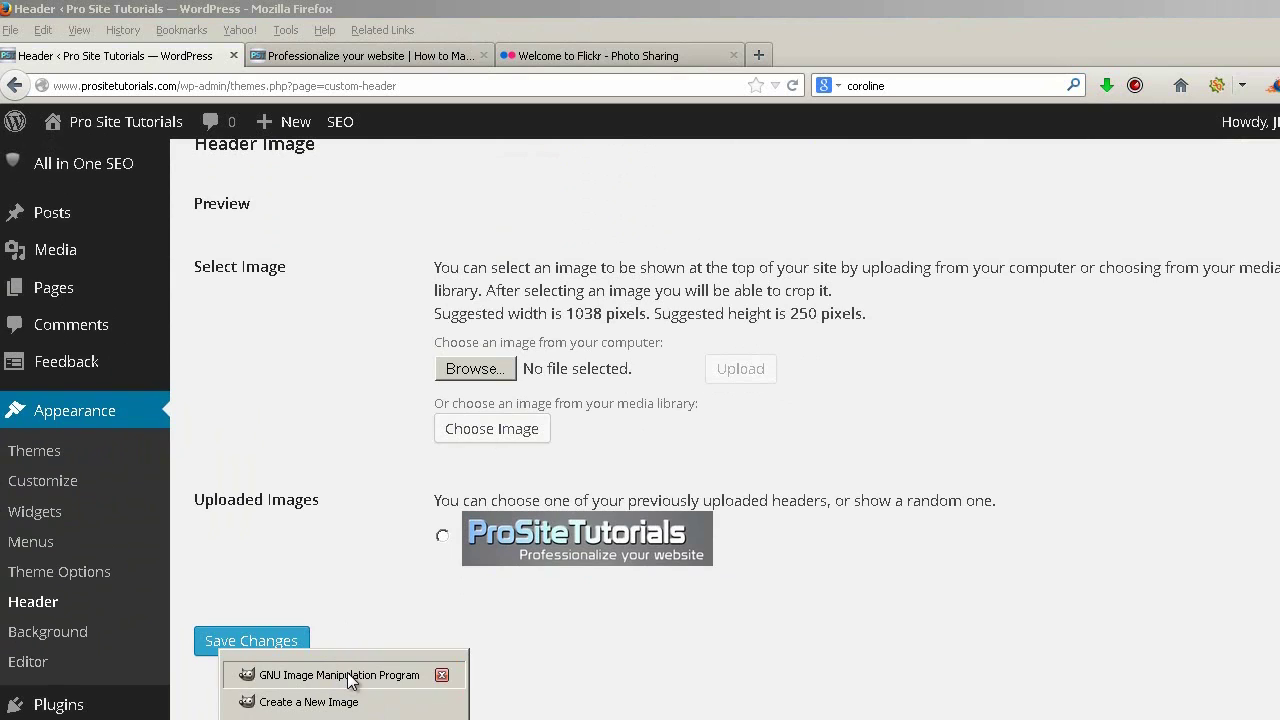
pyautogui.click(350, 676)
# Set the new image's height to 300 px
pyautogui.click(452, 323)
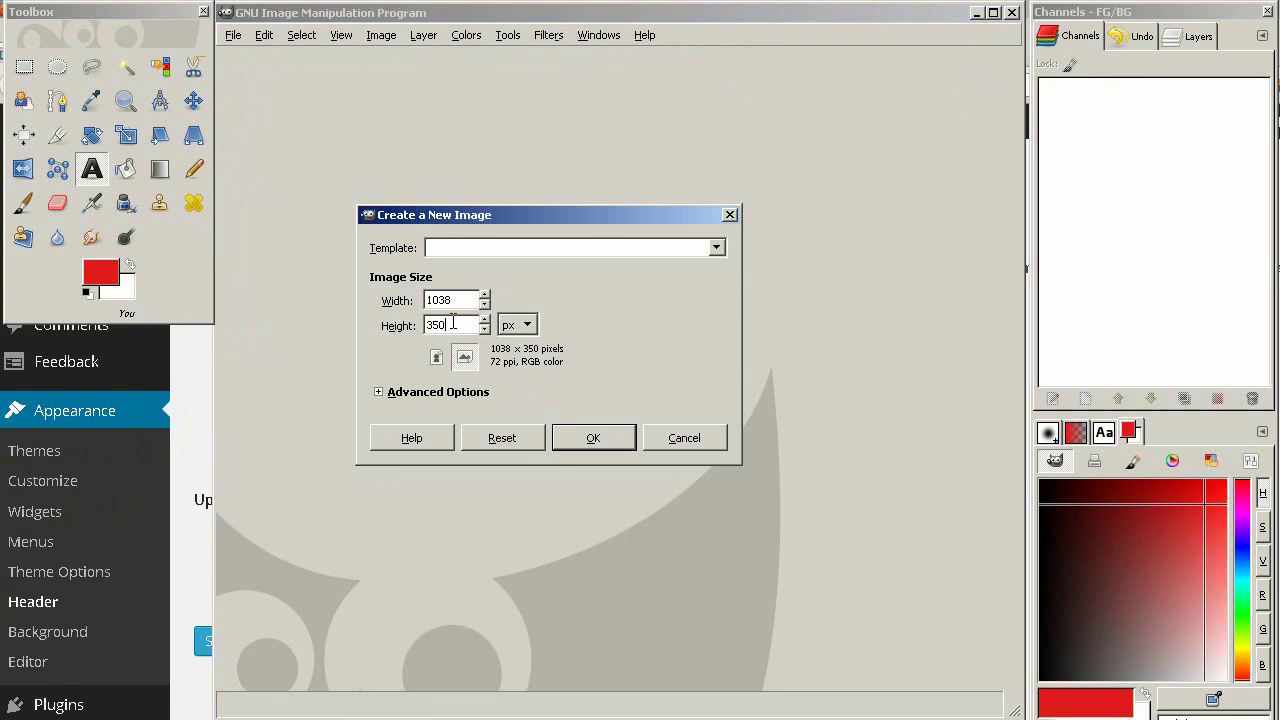
pyautogui.moveTo(452, 323); pyautogui.dragTo(386, 337)
pyautogui.write('300')
# Look through the measurement units and image templates offered for the new image, keeping pixels and no template
pyautogui.click(519, 328)
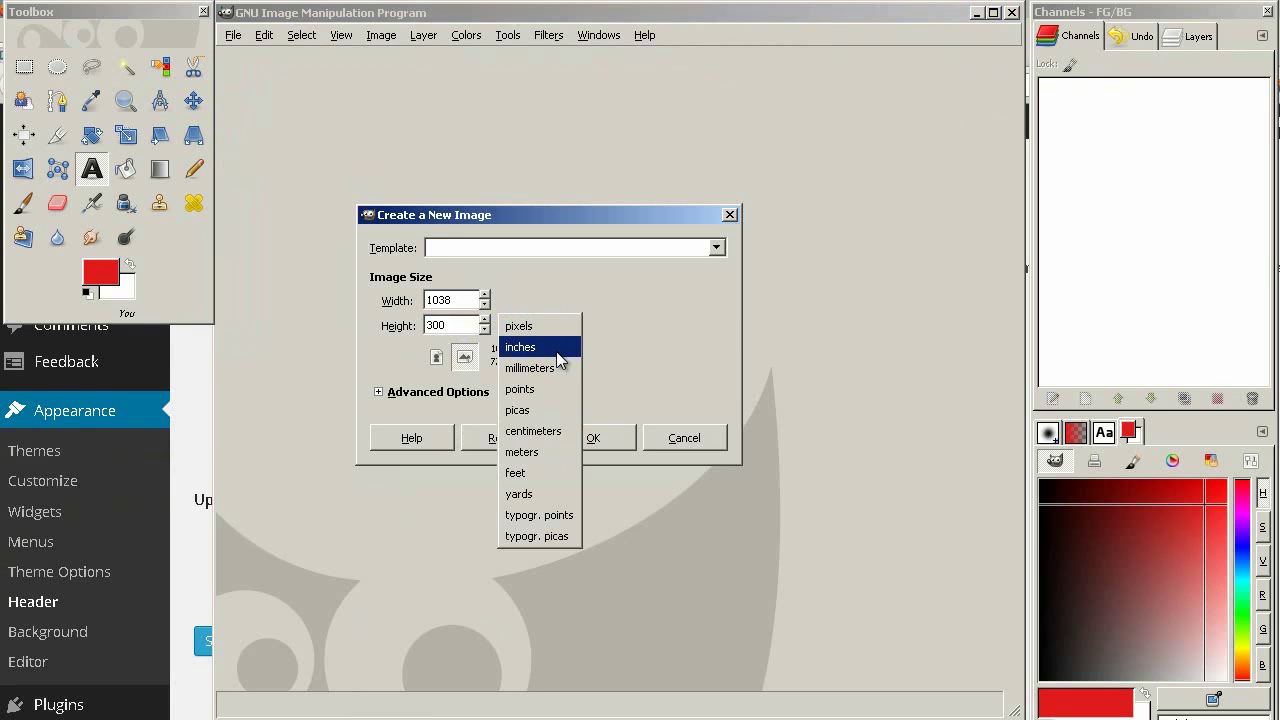
pyautogui.click(542, 293)
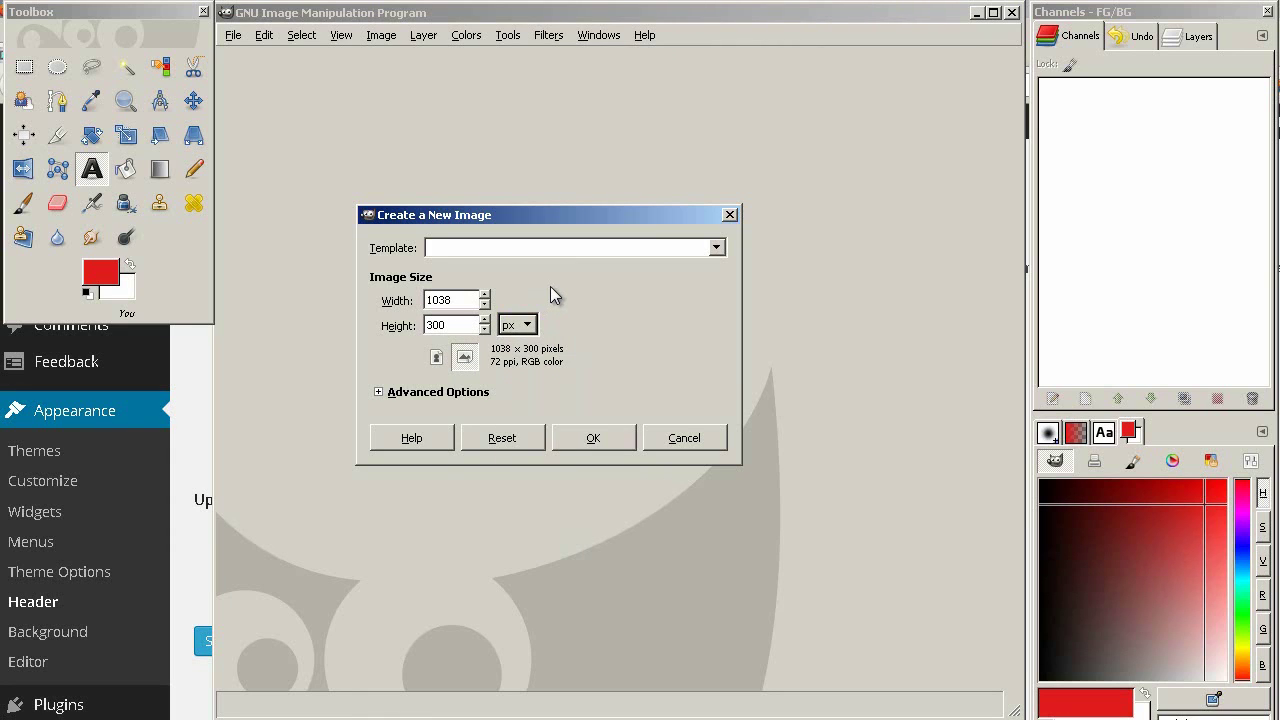
pyautogui.click(572, 248)
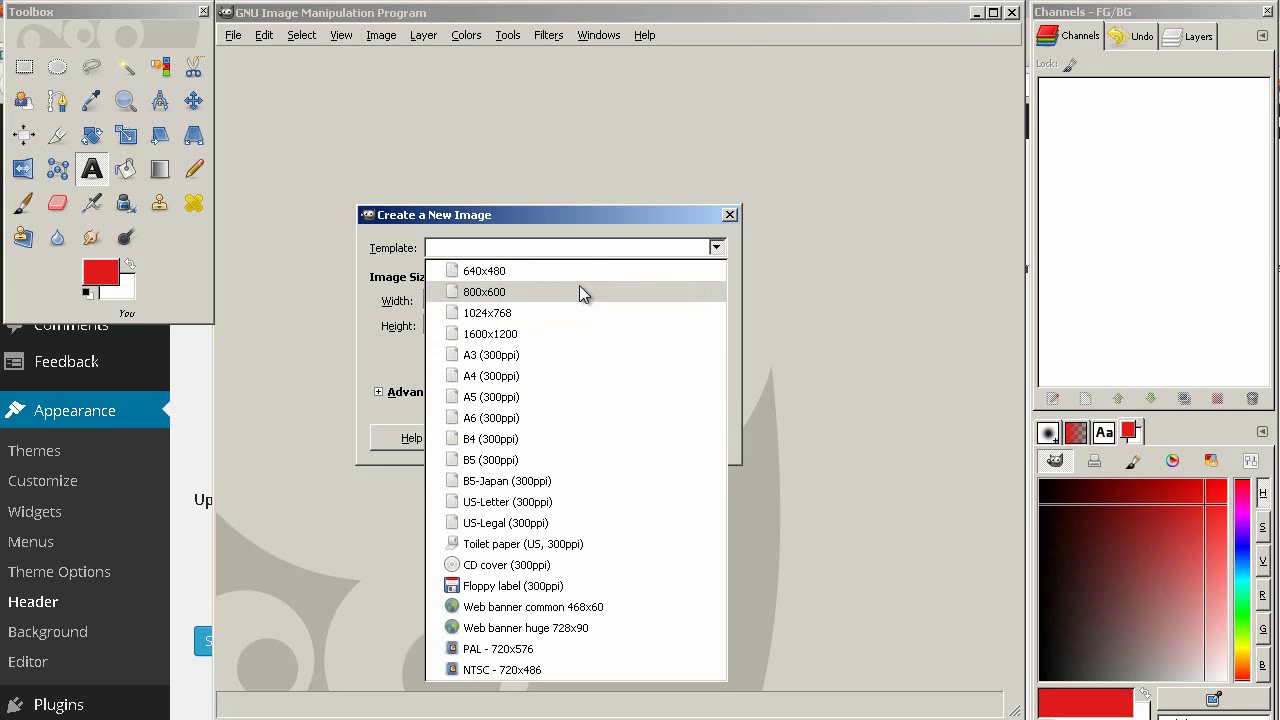
pyautogui.click(578, 230)
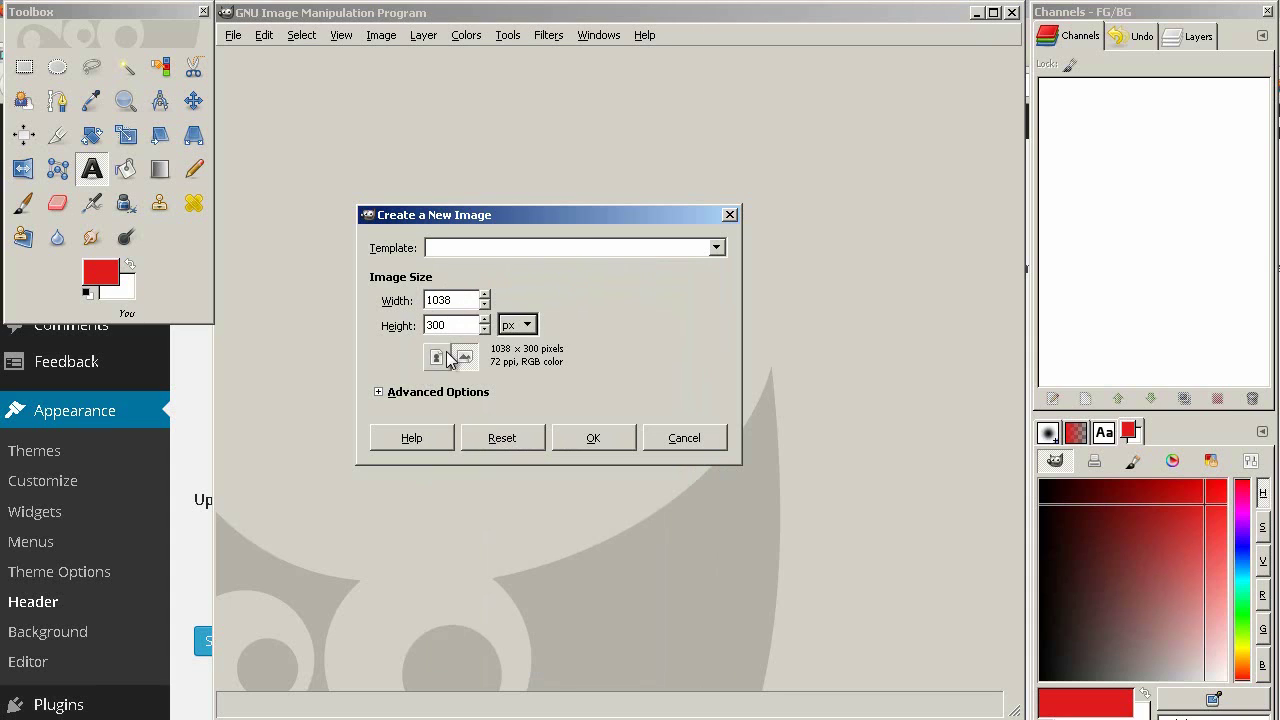
# Create the 1038 × 300 px image and show its list of layers
pyautogui.click(599, 430)
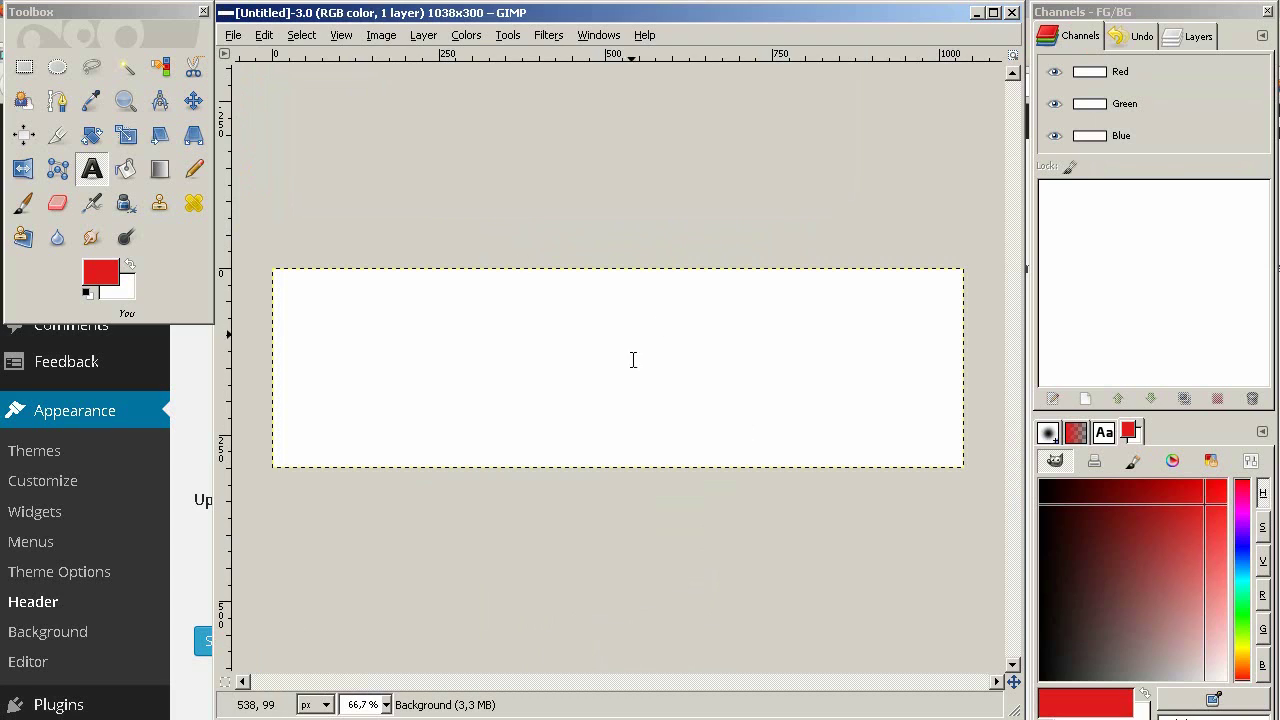
pyautogui.click(1190, 36)
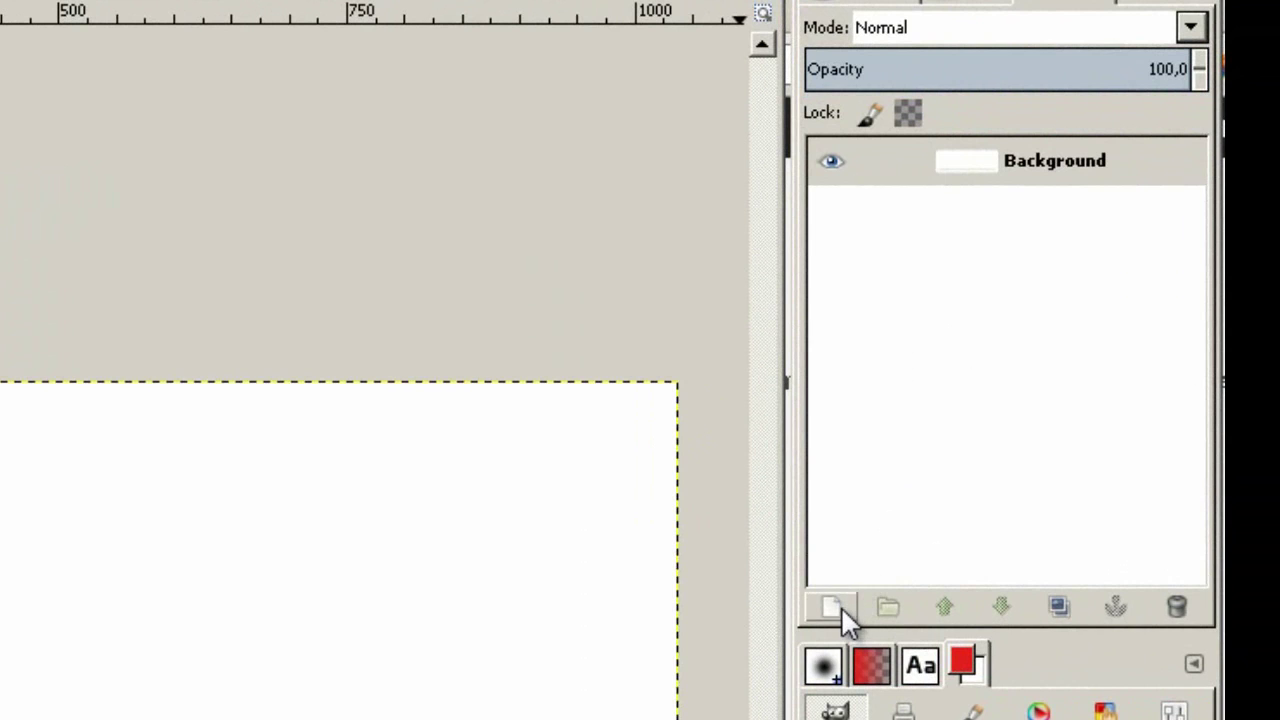
# Add a transparent 1038 × 300 px layer above the background and bucket-fill it with the red foreground color
pyautogui.click(843, 612)
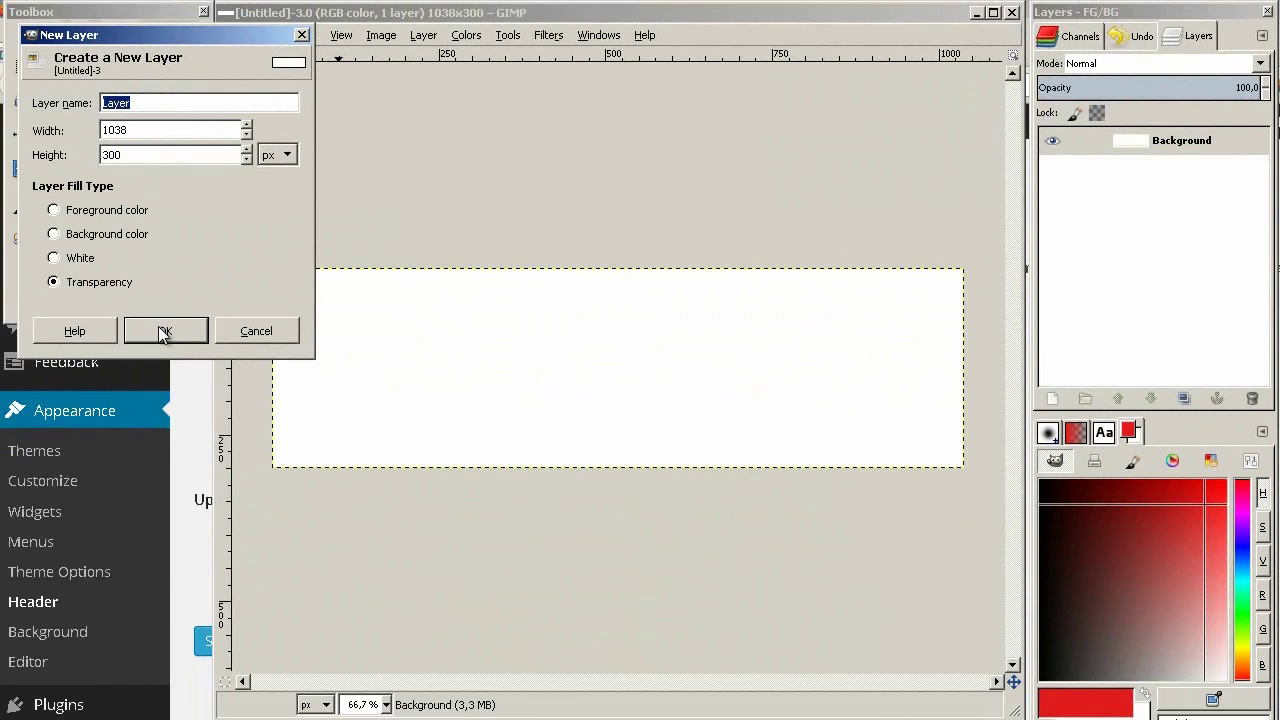
pyautogui.click(163, 335)
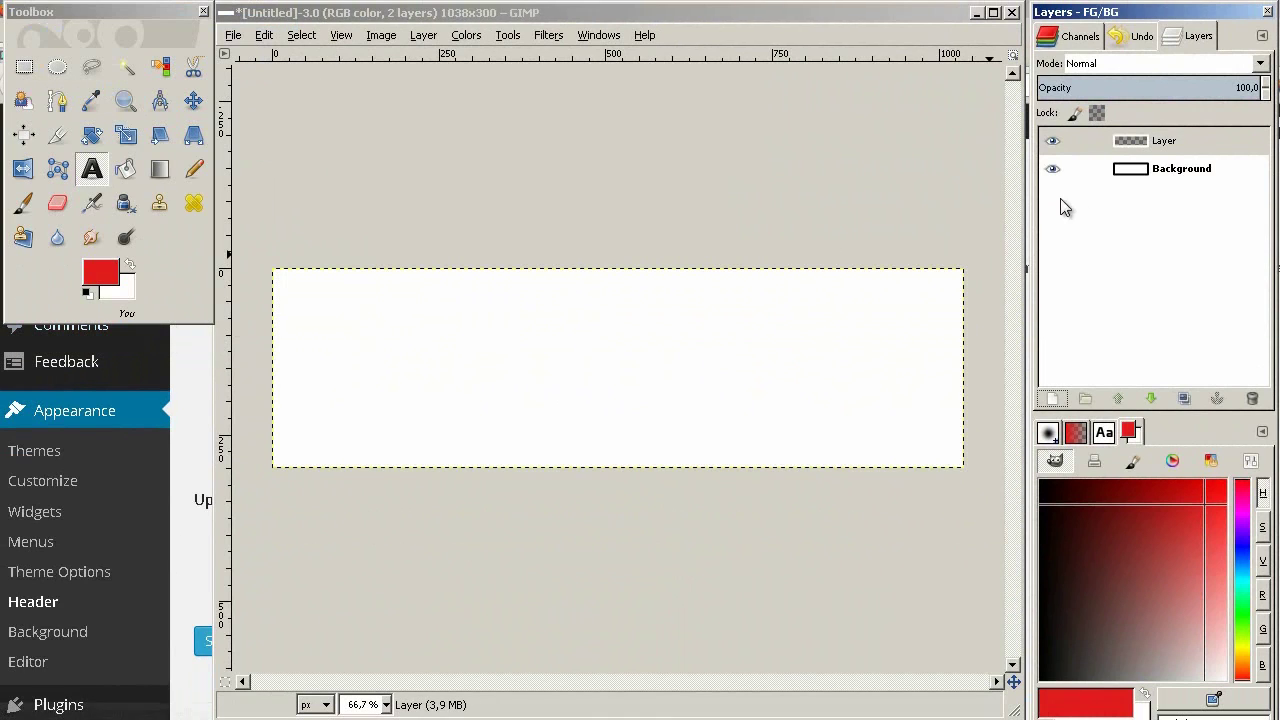
pyautogui.click(1174, 140)
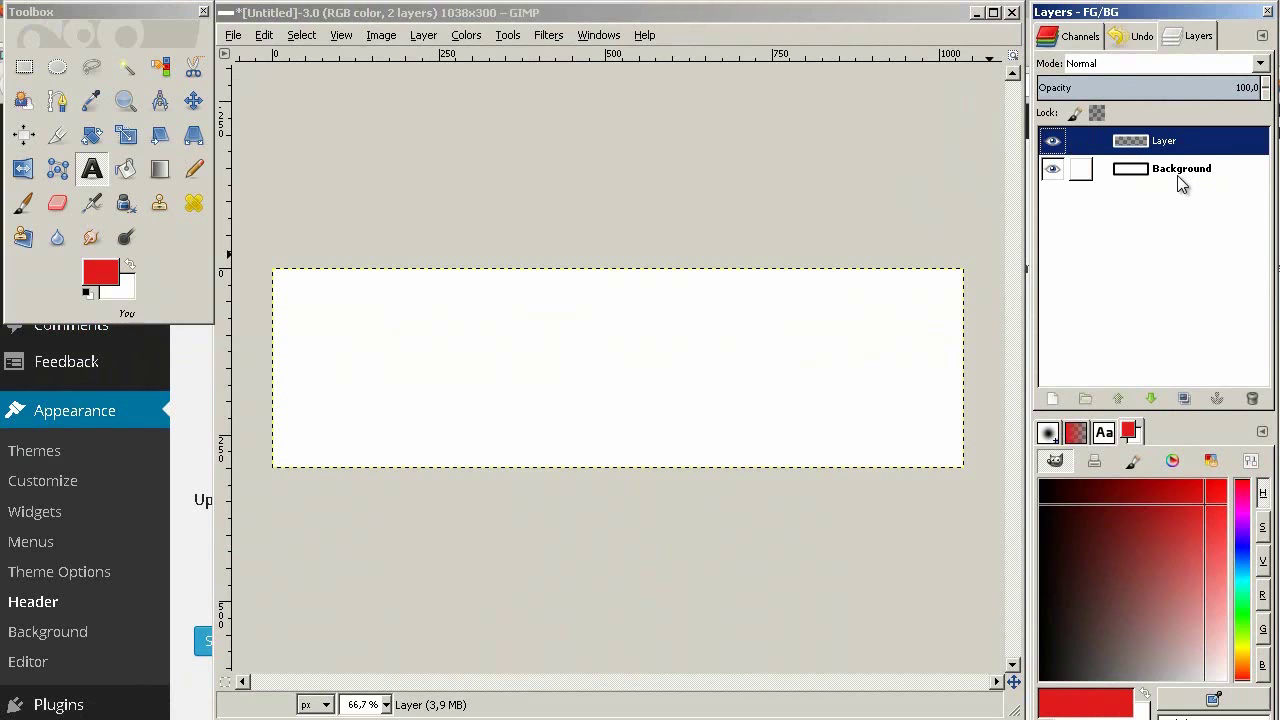
pyautogui.click(130, 170)
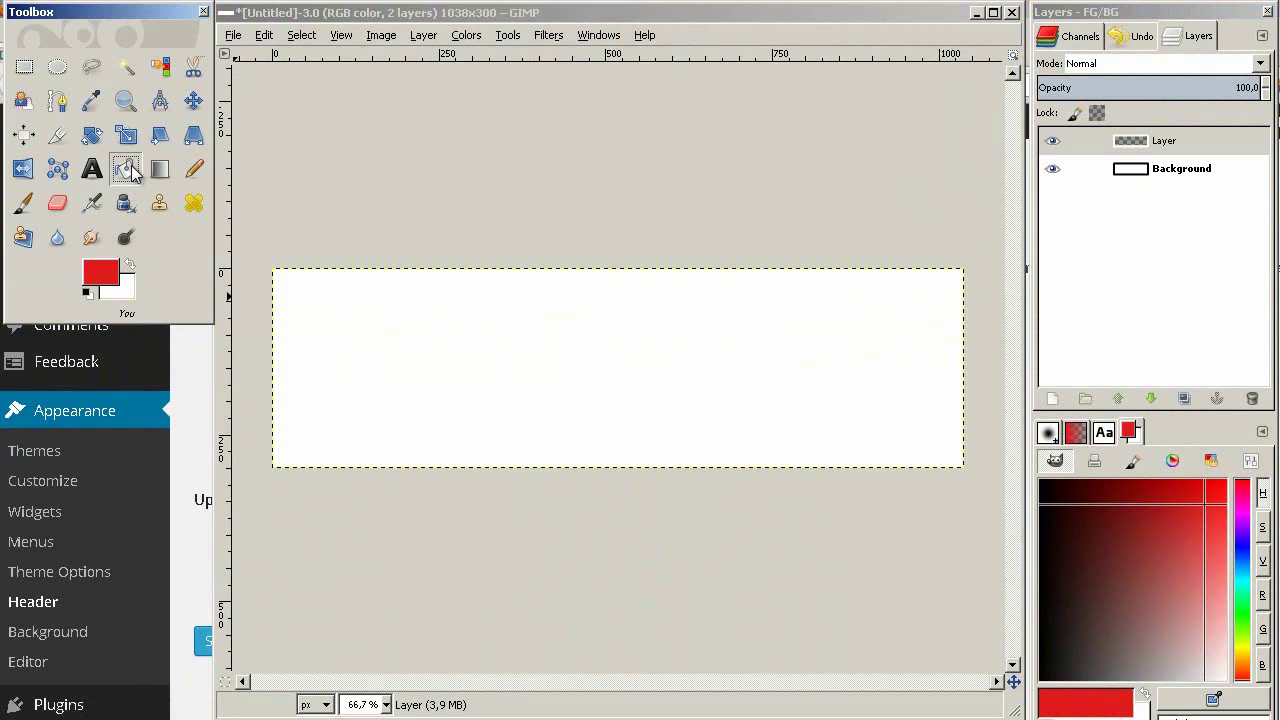
pyautogui.click(716, 305)
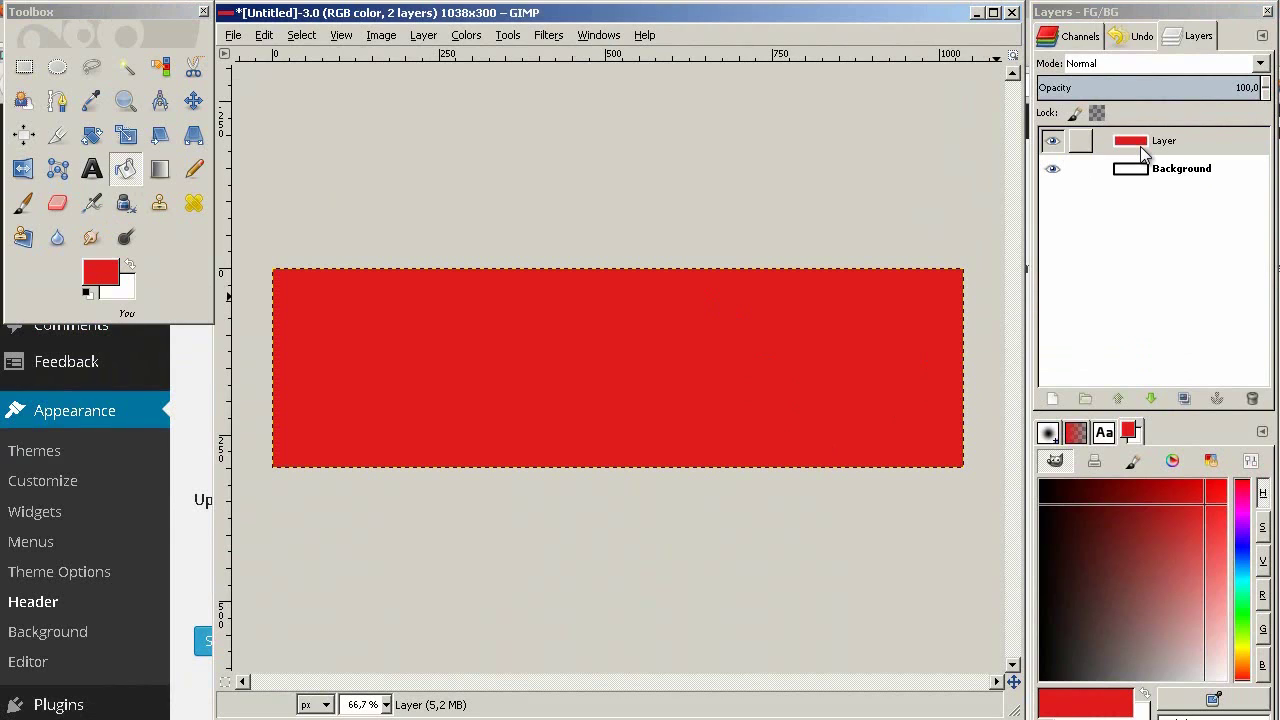
# Delete the red-filled layer above the background
pyautogui.click(1143, 141)
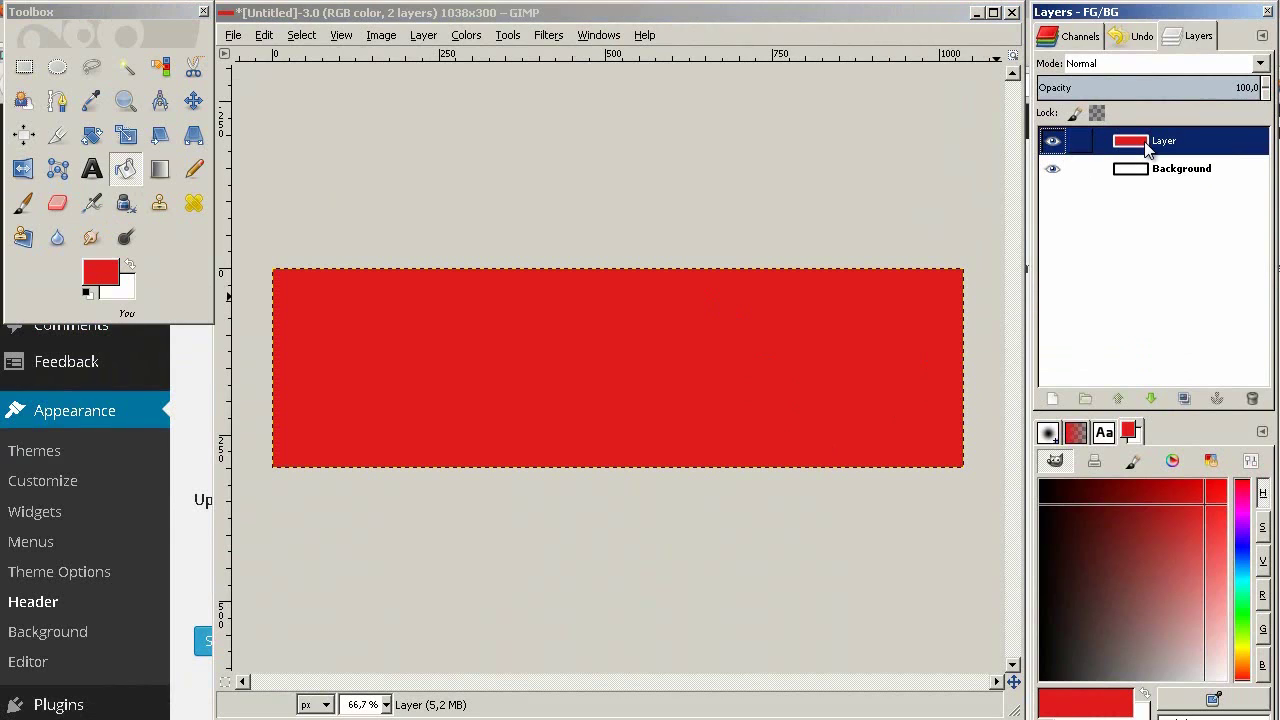
pyautogui.click(1252, 399)
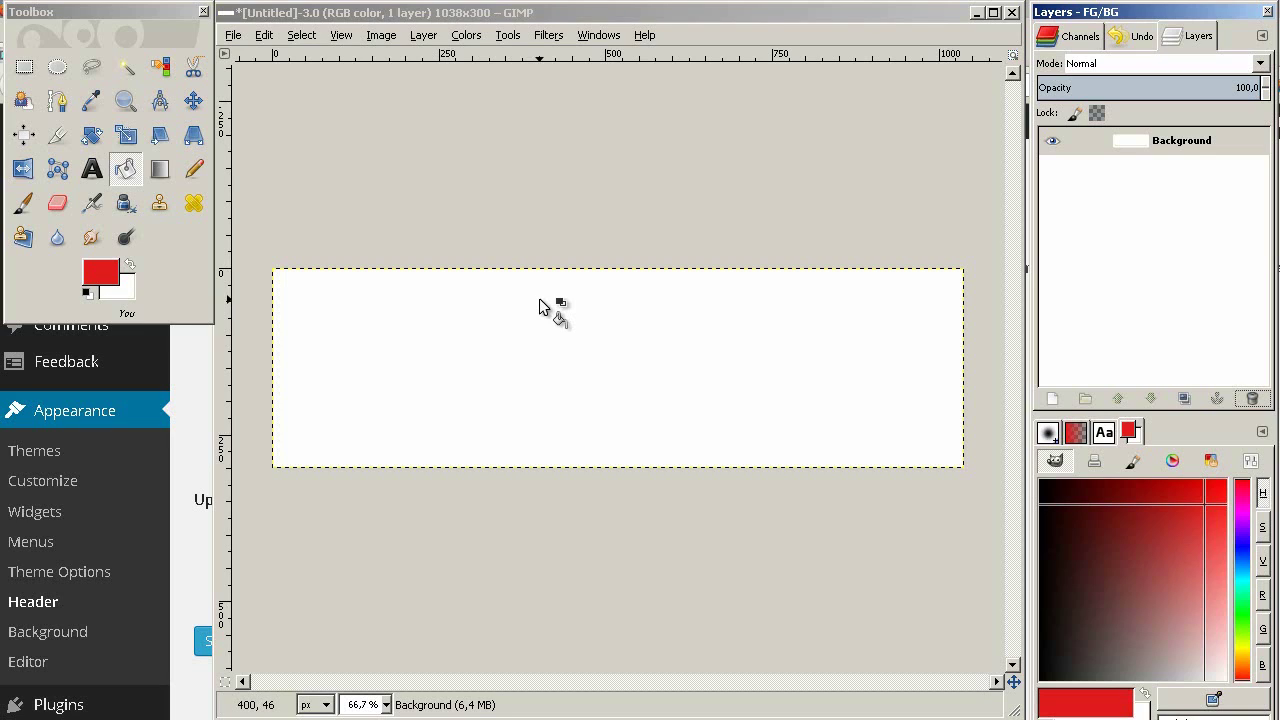
# Try panning and zooming the blank canvas in and out, and set the view zoom to 50 %
pyautogui.press('space')
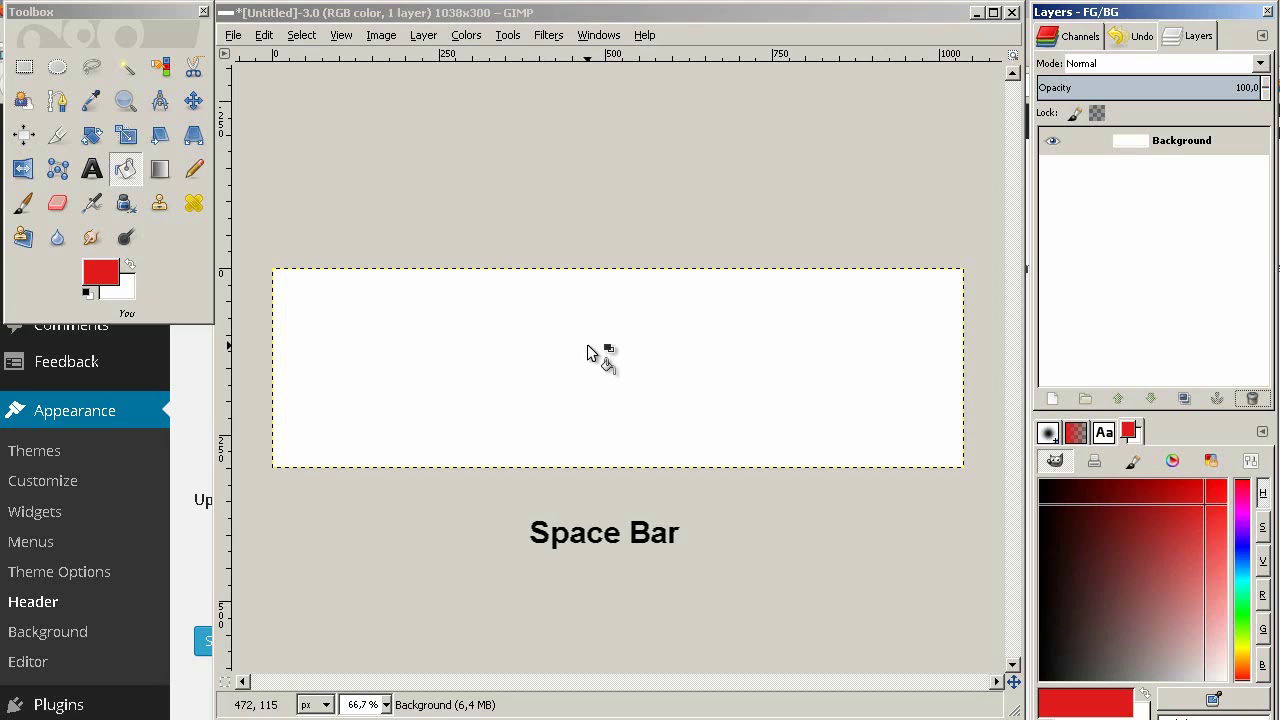
pyautogui.press('-')
pyautogui.press('-')
pyautogui.press('-')
pyautogui.press('+')
pyautogui.press('+')
pyautogui.press('+')
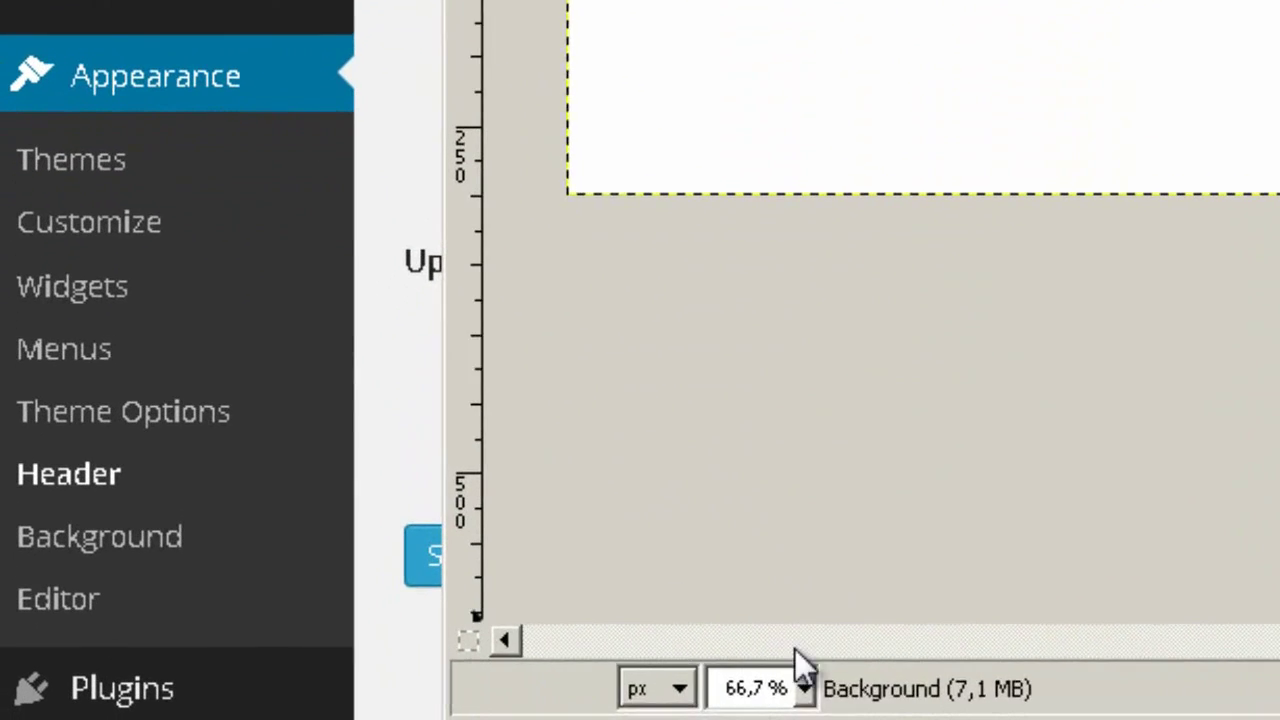
pyautogui.click(851, 688)
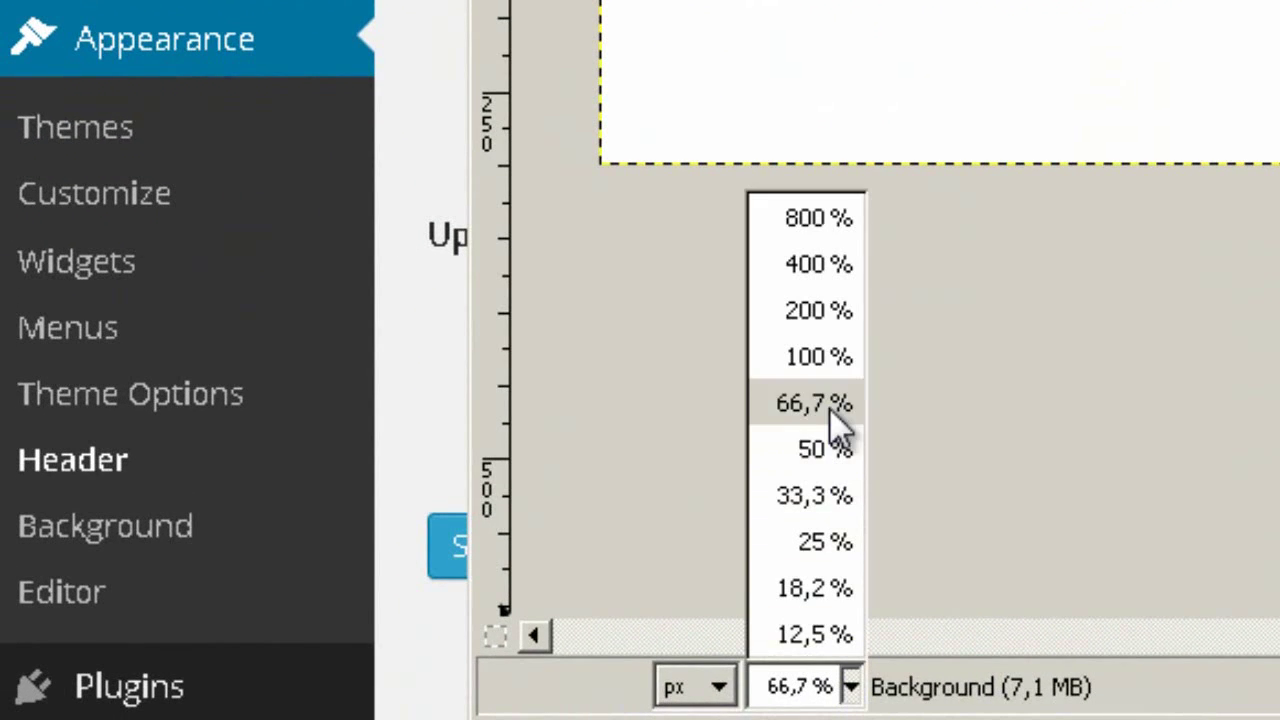
pyautogui.click(826, 451)
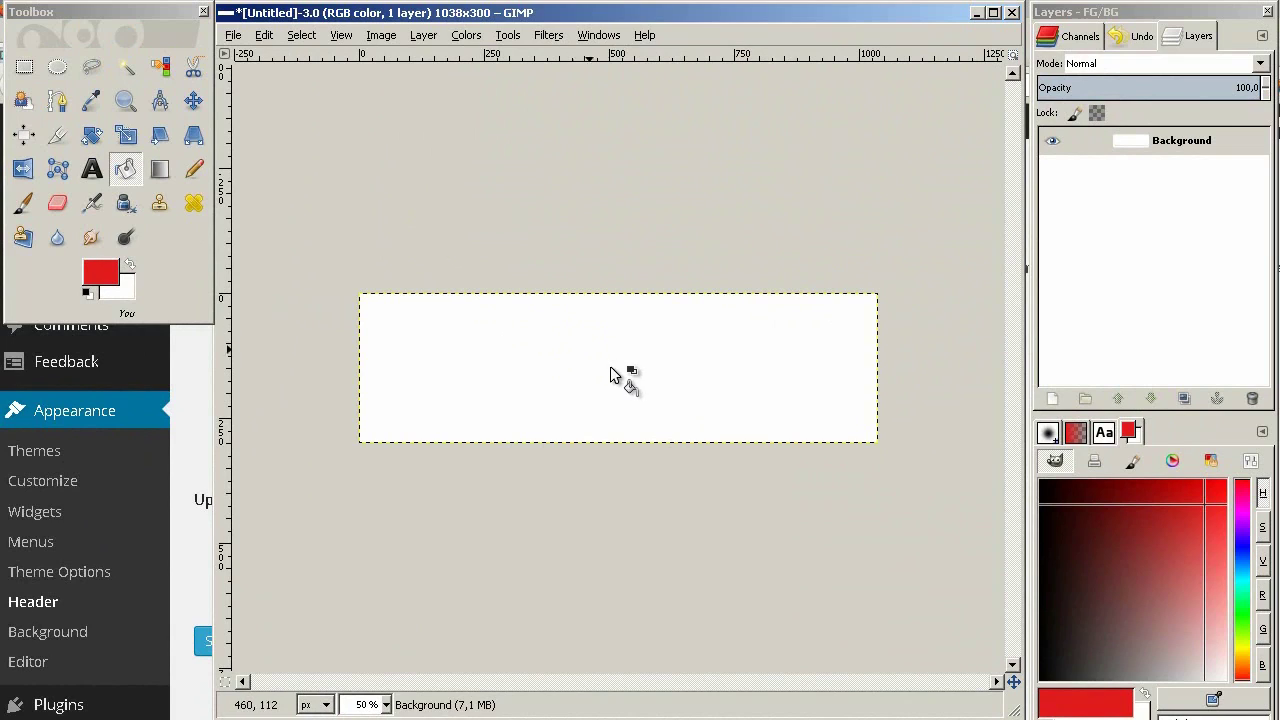
pyautogui.press('space')
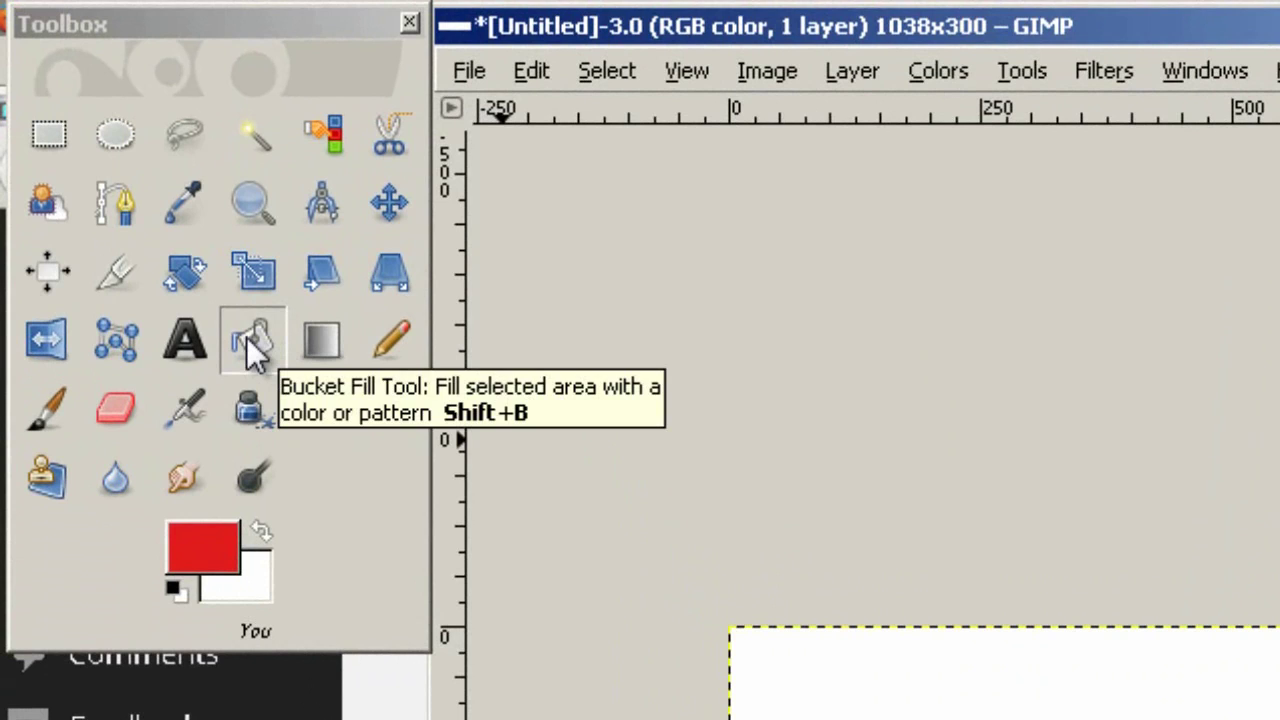
# Change the foreground color to grayish teal 97bfbd and bucket-fill the background layer with it
pyautogui.click(222, 546)
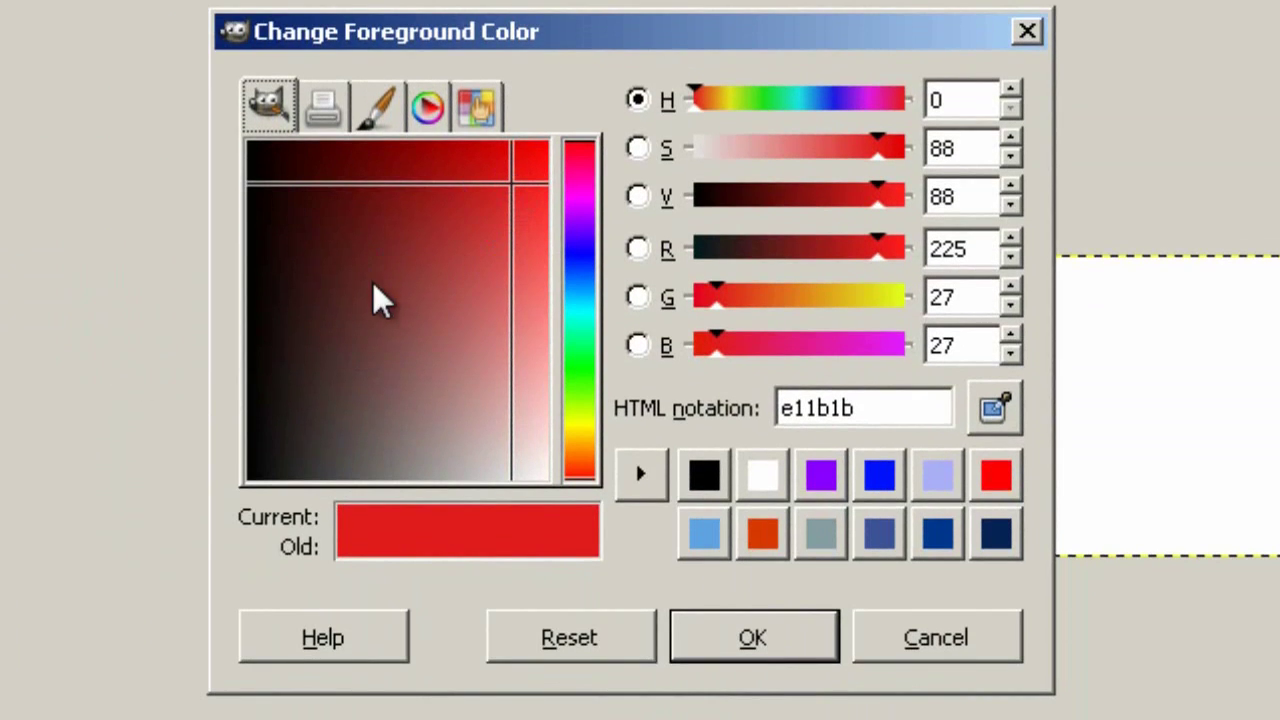
pyautogui.moveTo(505, 185); pyautogui.dragTo(520, 358)
pyautogui.click(571, 223)
pyautogui.moveTo(571, 235); pyautogui.dragTo(475, 412)
pyautogui.click(578, 314)
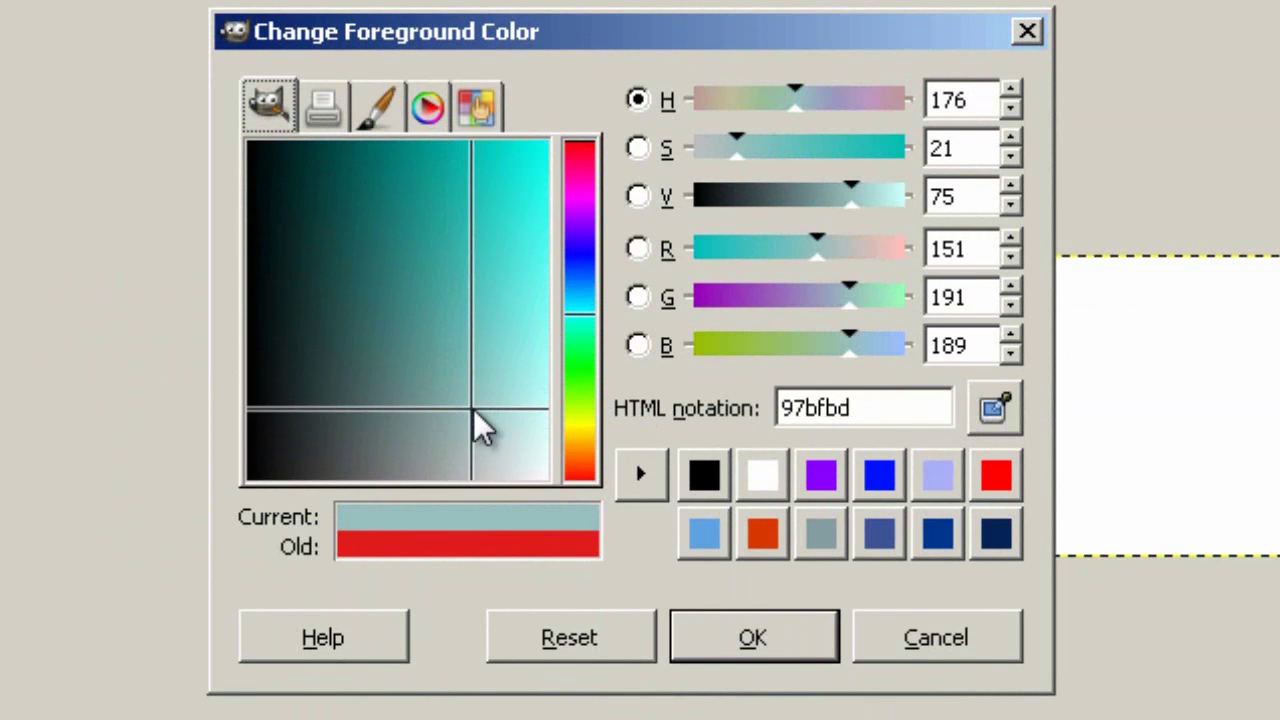
pyautogui.click(807, 656)
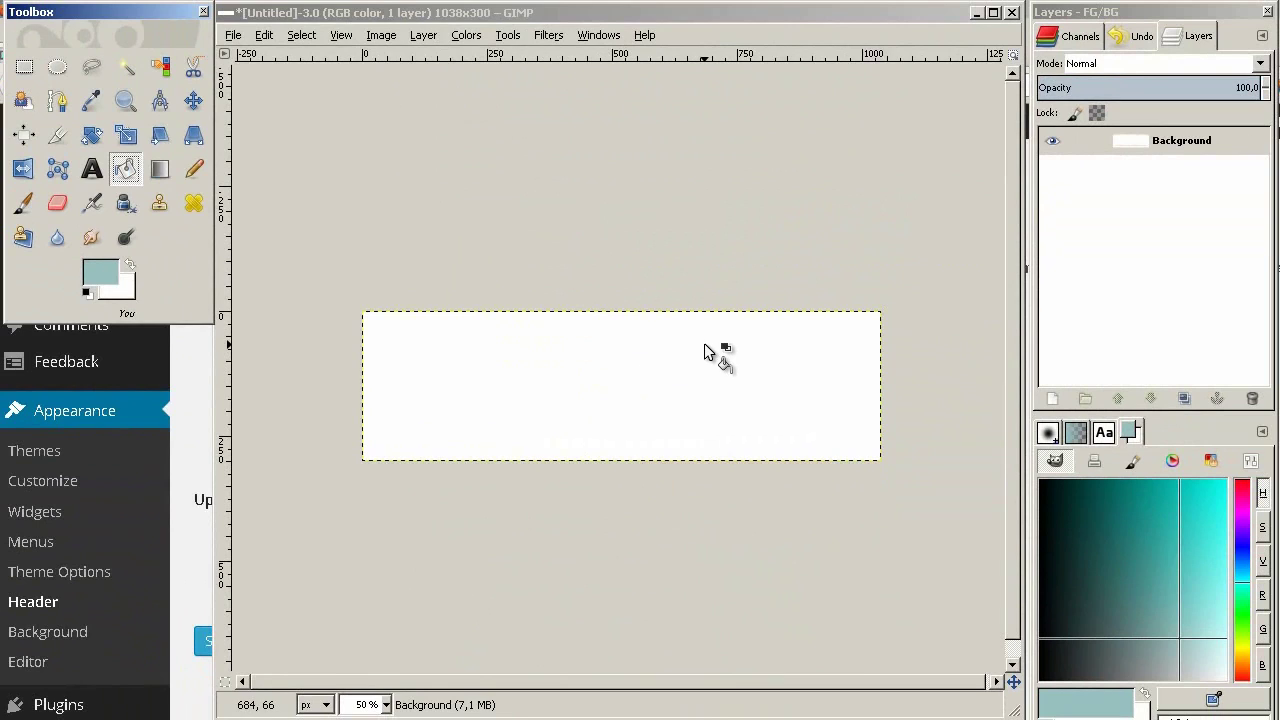
pyautogui.click(608, 356)
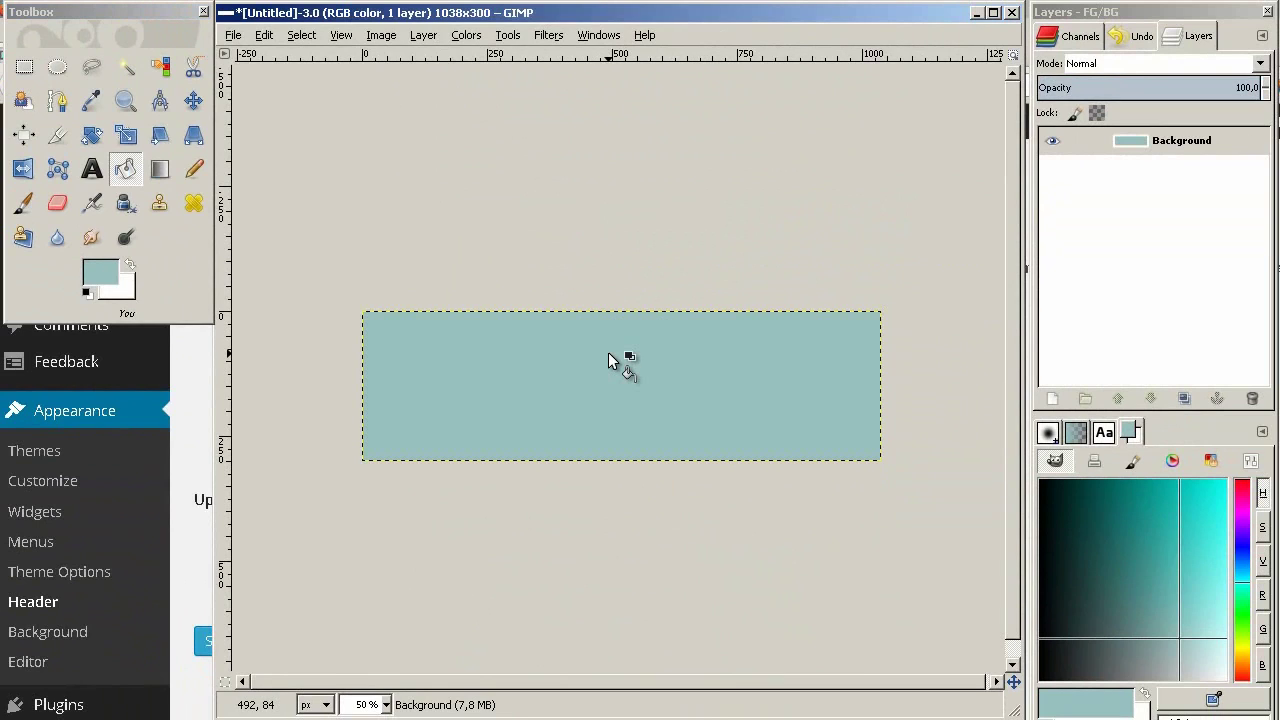
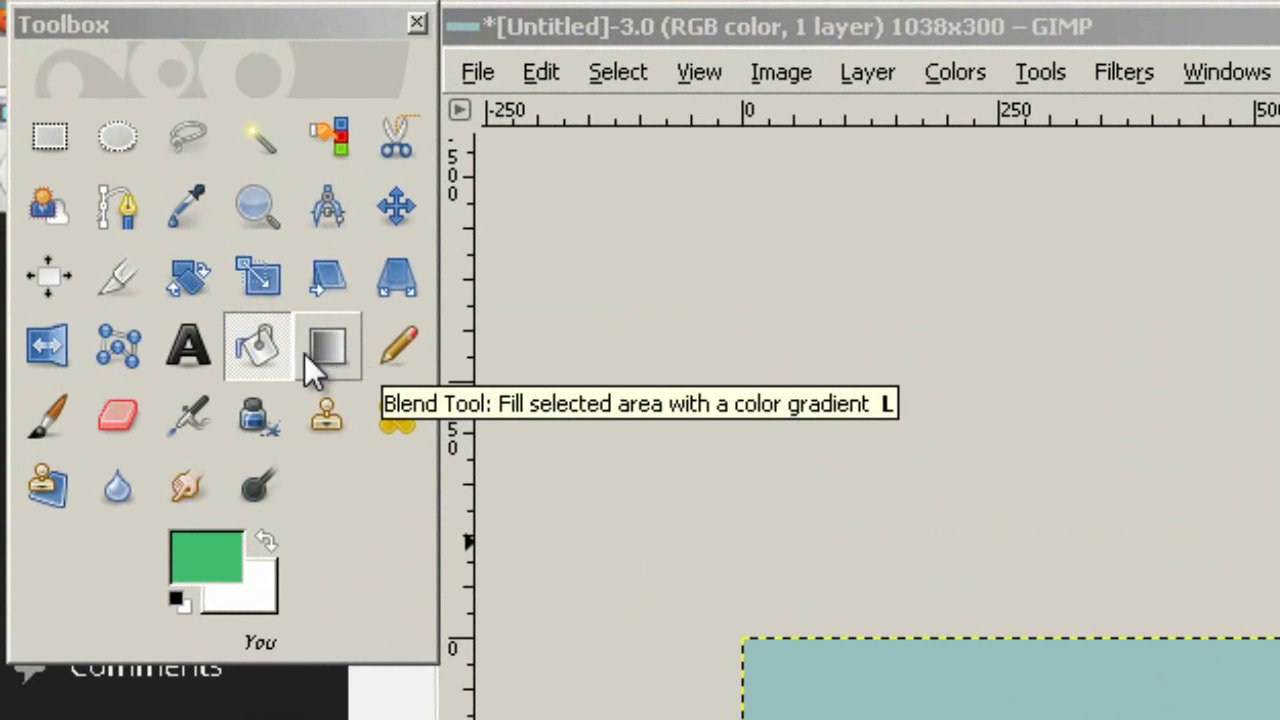
# Activate the Blend tool and show the list of available gradients
pyautogui.click(327, 366)
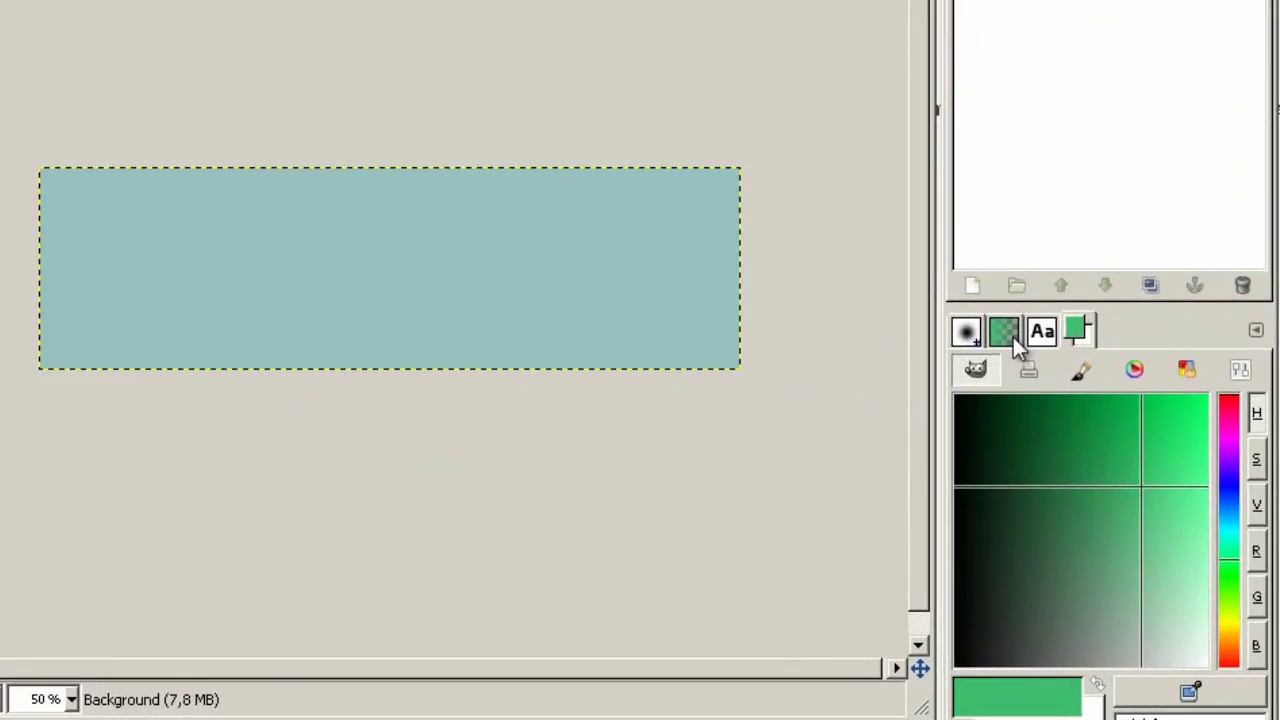
pyautogui.click(1077, 432)
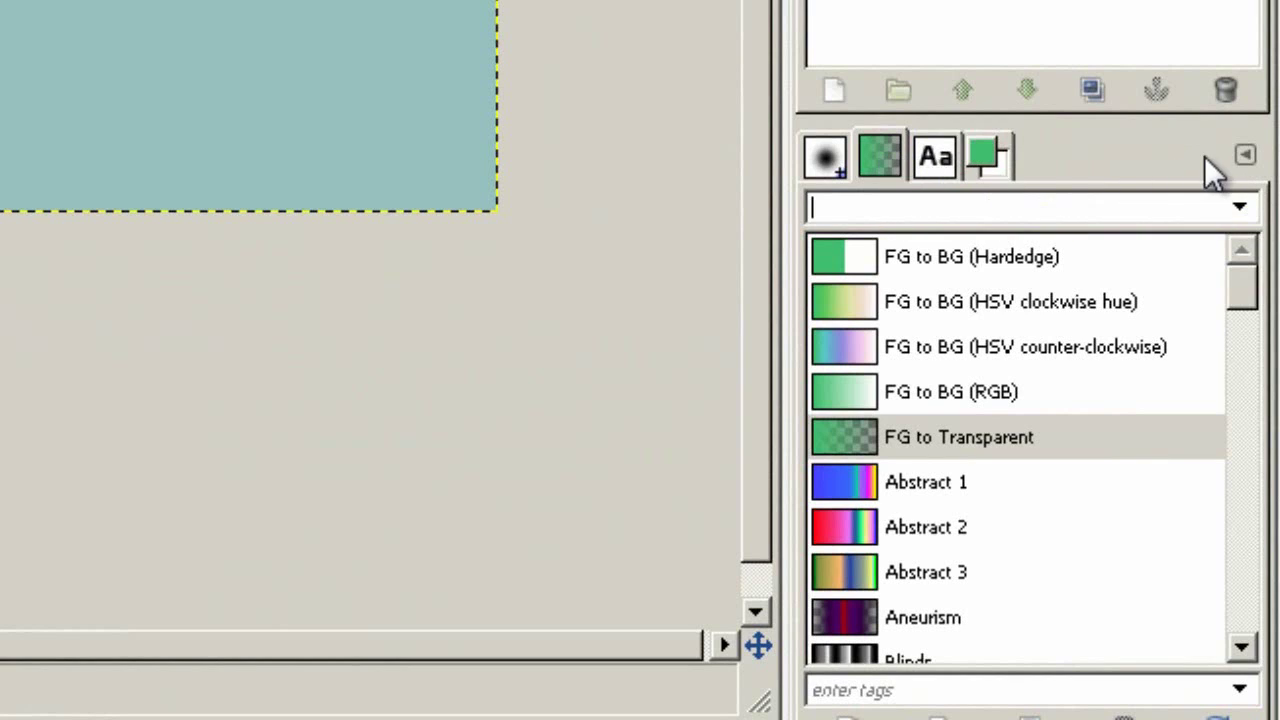
# Look through the options for adding a Gradients tab and managing gradients without choosing any
pyautogui.click(1242, 158)
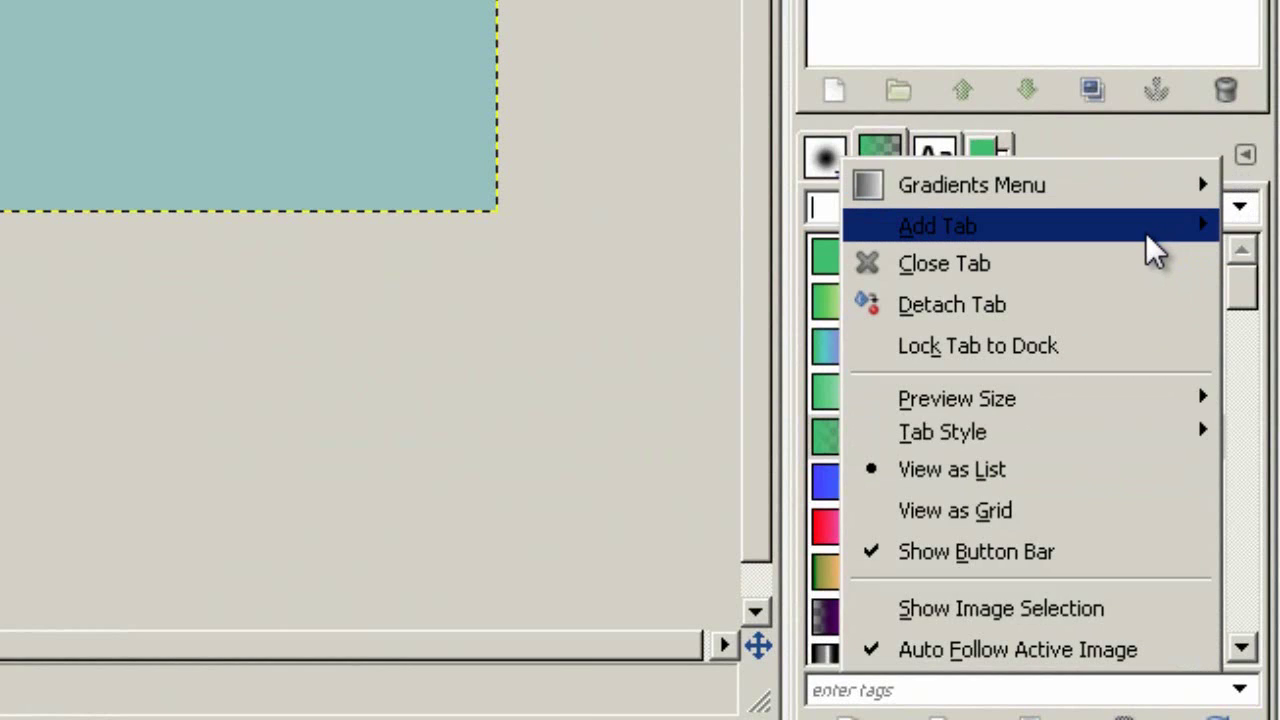
pyautogui.moveTo(1148, 242)
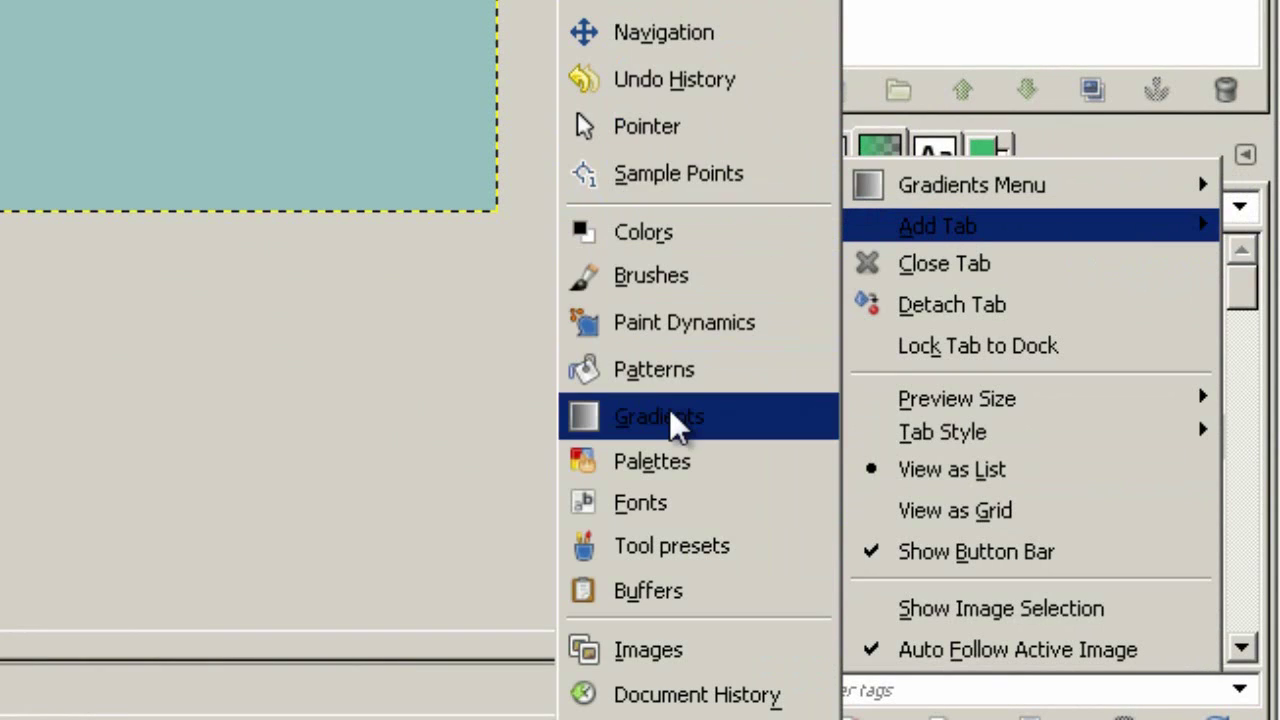
pyautogui.moveTo(1054, 185)
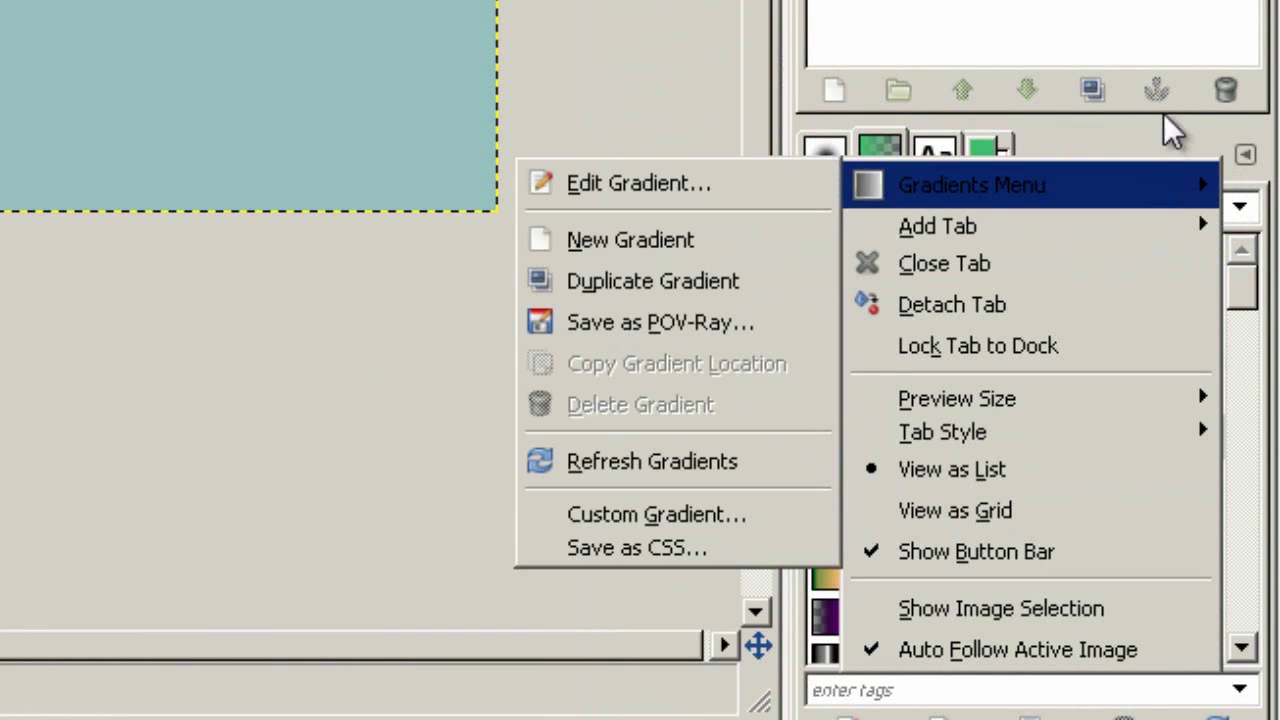
pyautogui.click(1159, 130)
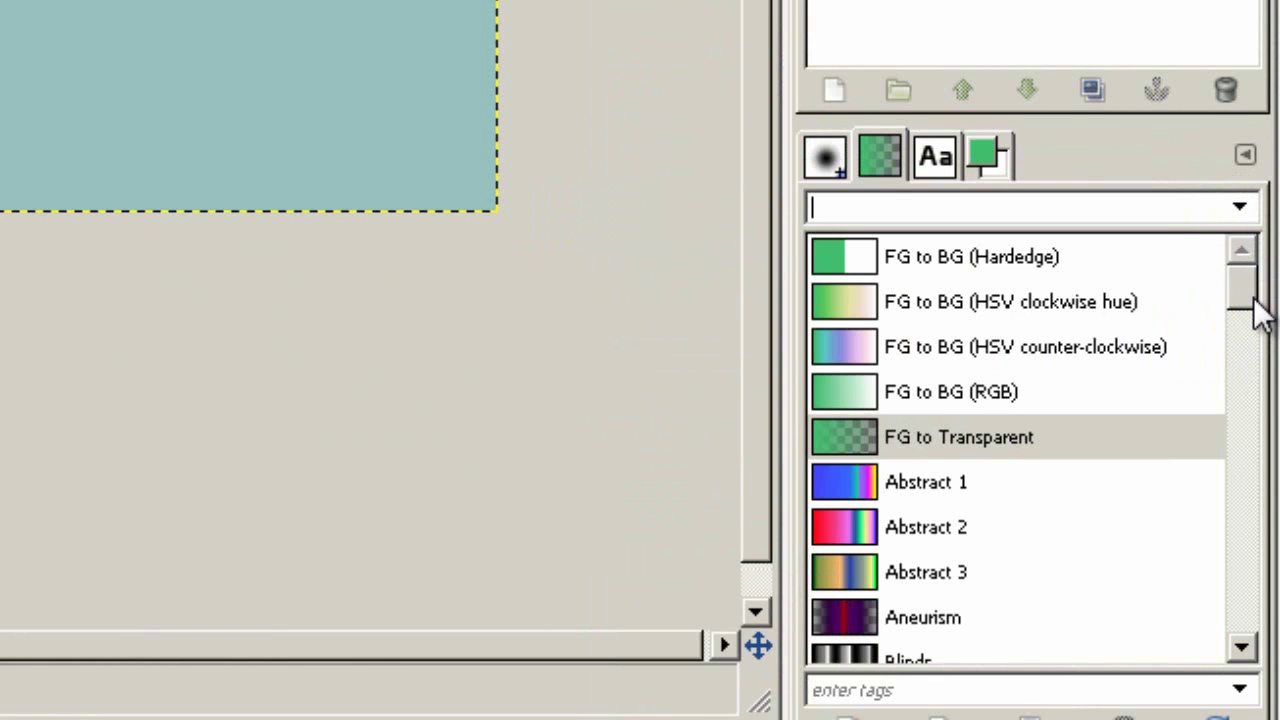
# Select the FG to BG (RGB) gradient and set the foreground color to bright blue 043fff
pyautogui.moveTo(1245, 268); pyautogui.dragTo(1202, 295)
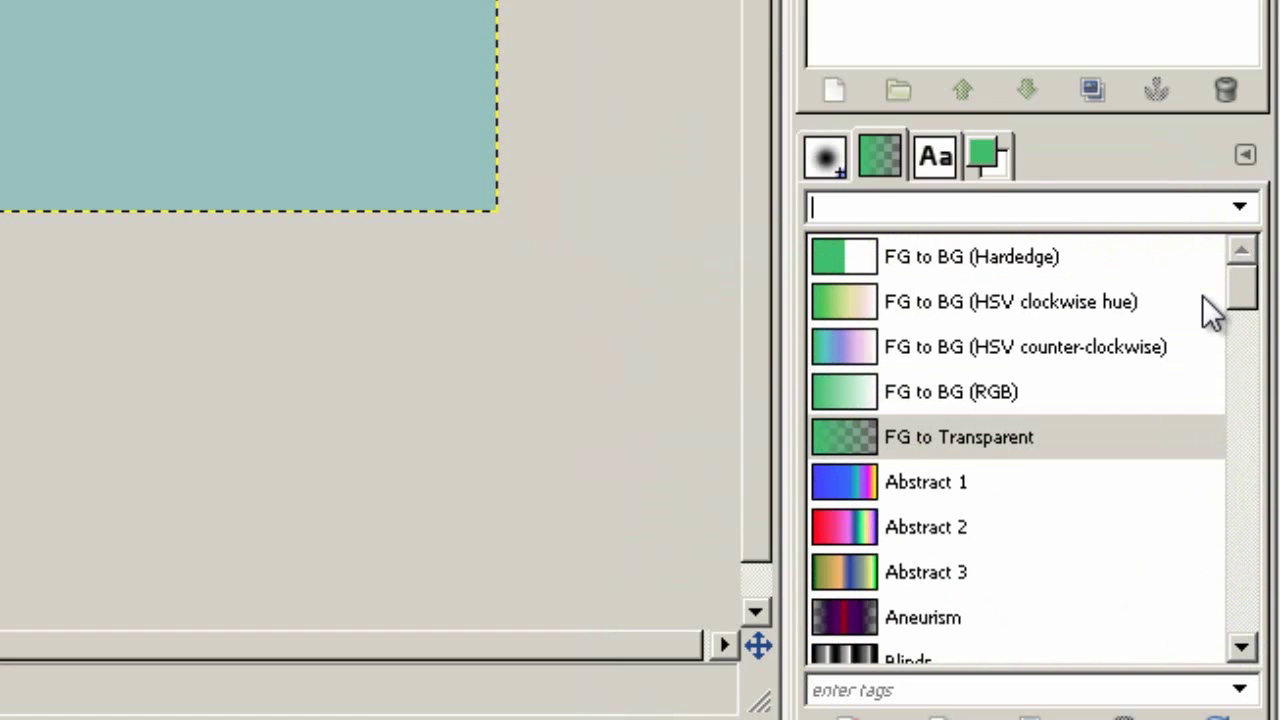
pyautogui.click(940, 390)
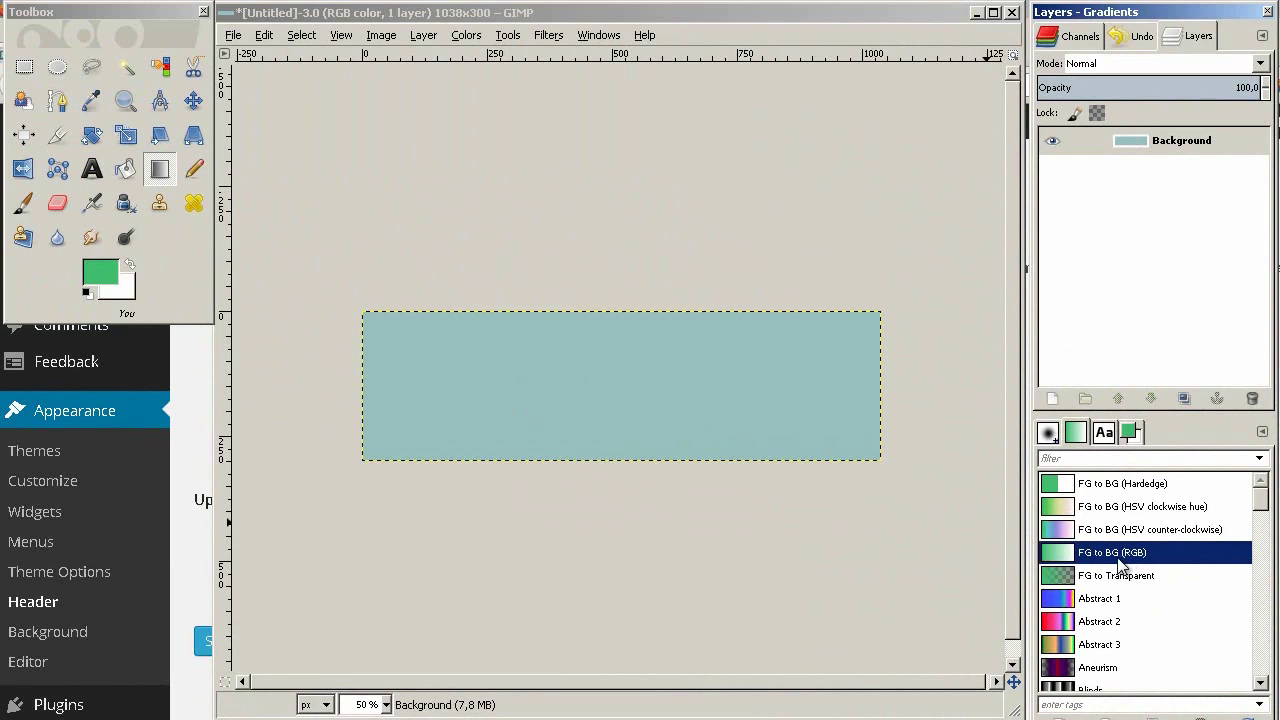
pyautogui.click(100, 274)
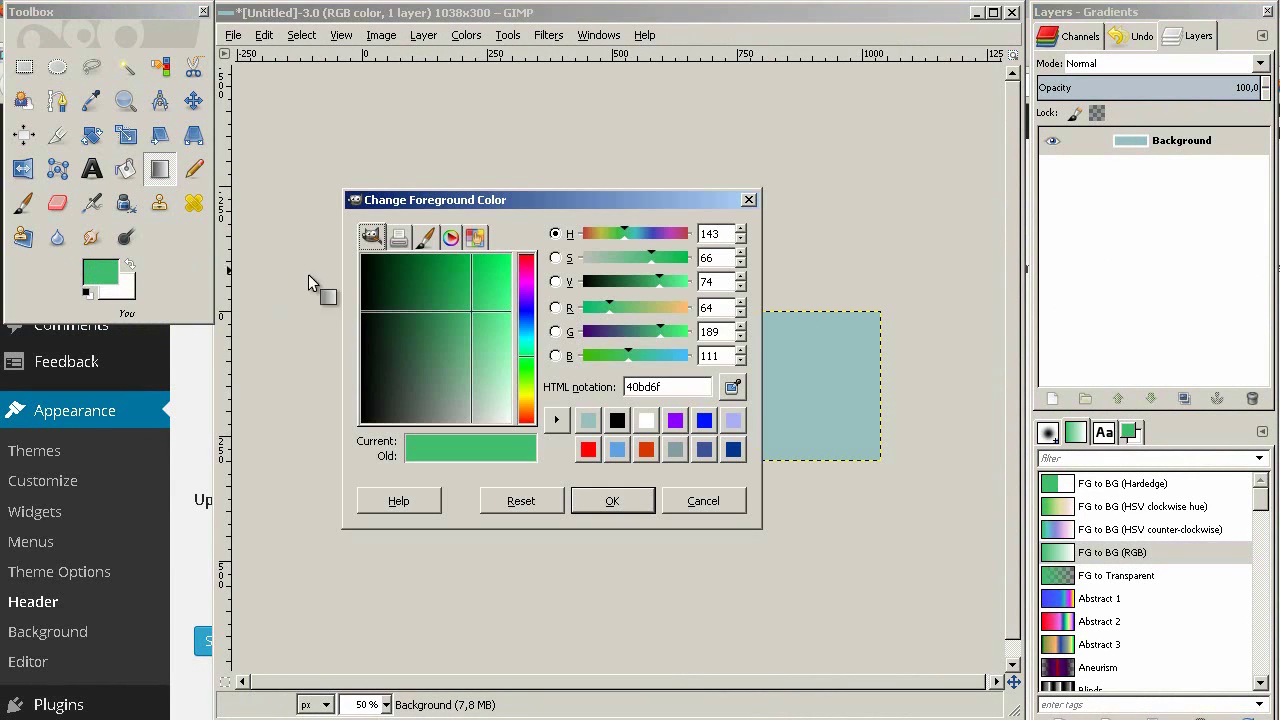
pyautogui.moveTo(518, 346); pyautogui.dragTo(509, 256)
pyautogui.click(458, 321)
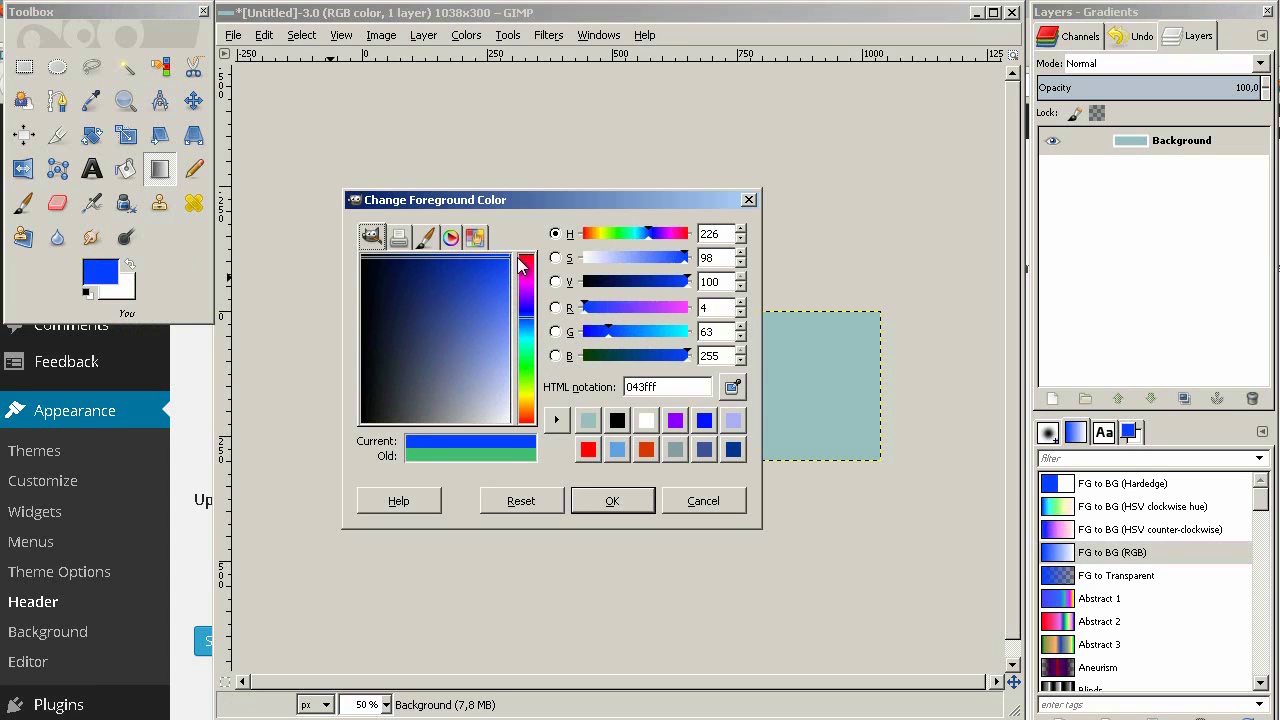
pyautogui.click(632, 505)
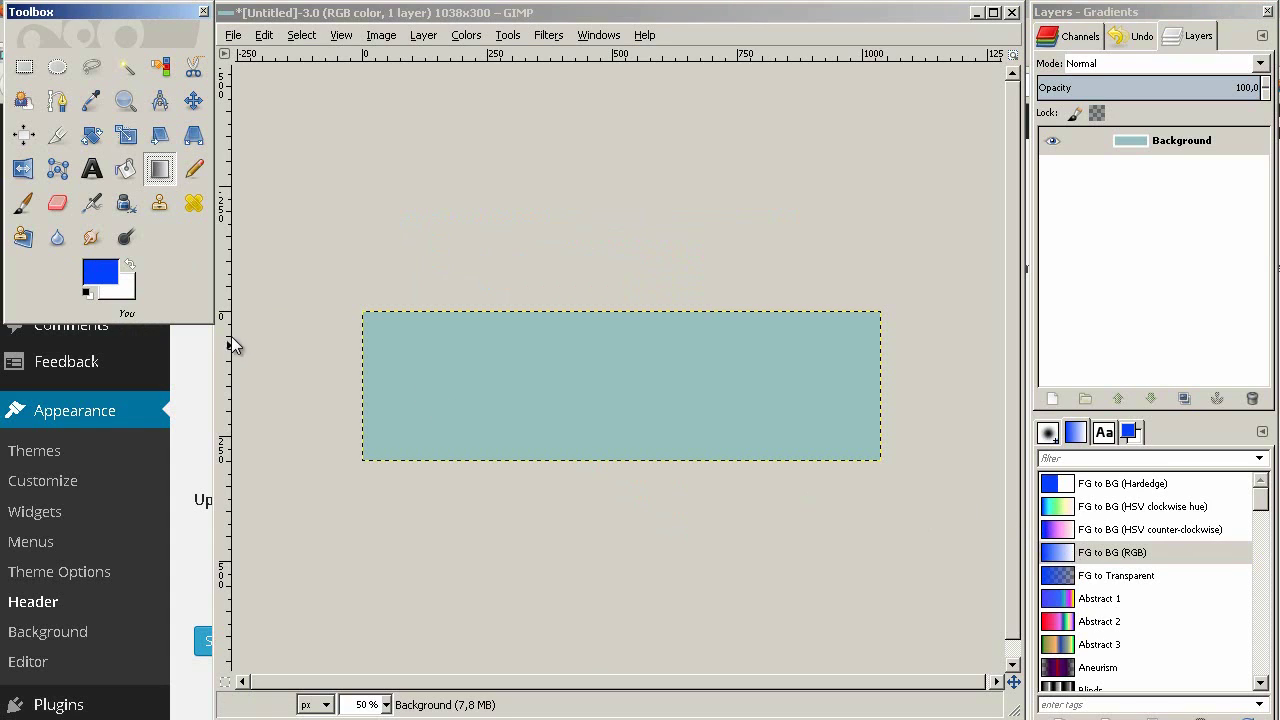
# Set the background color to black 000000
pyautogui.click(124, 292)
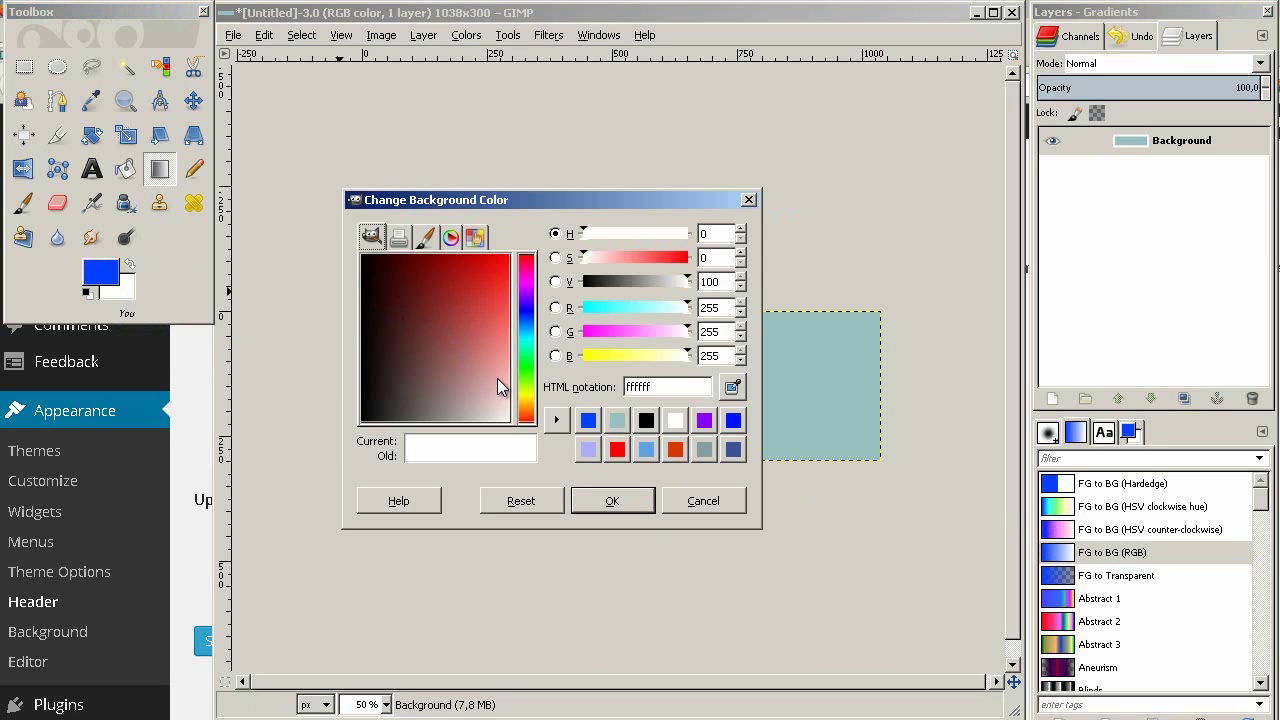
pyautogui.moveTo(497, 378); pyautogui.dragTo(361, 245)
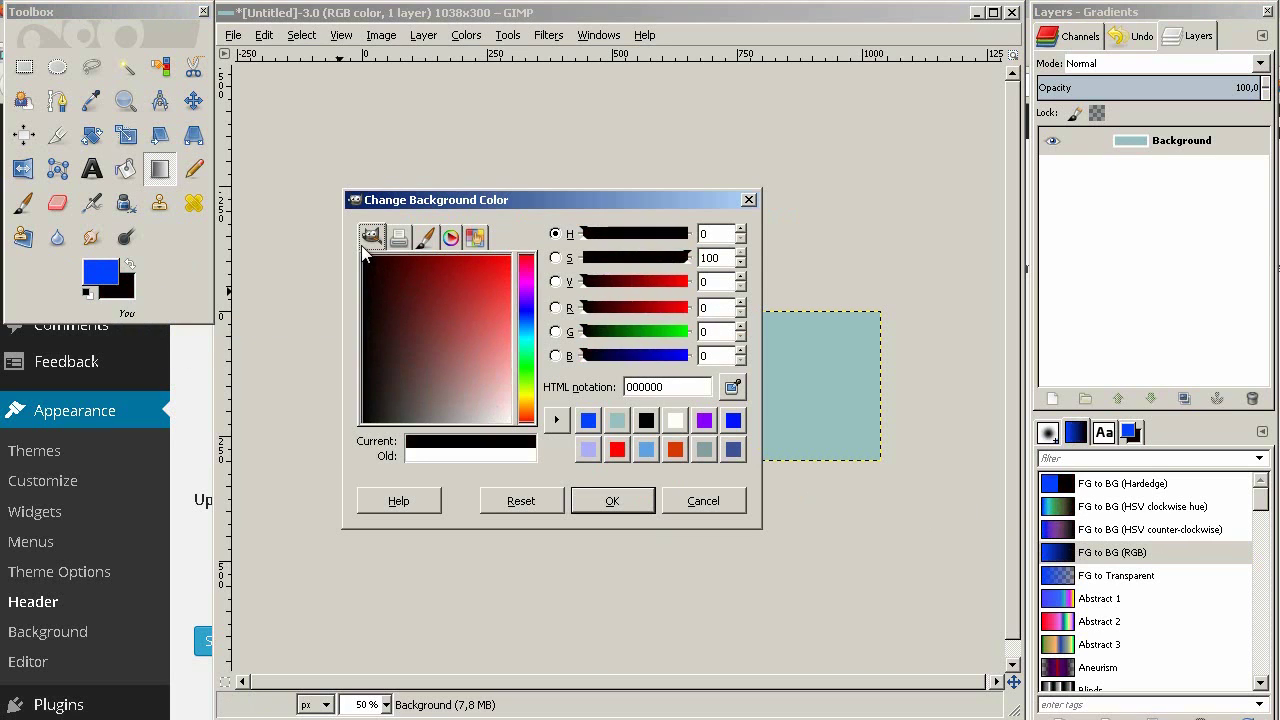
pyautogui.click(578, 501)
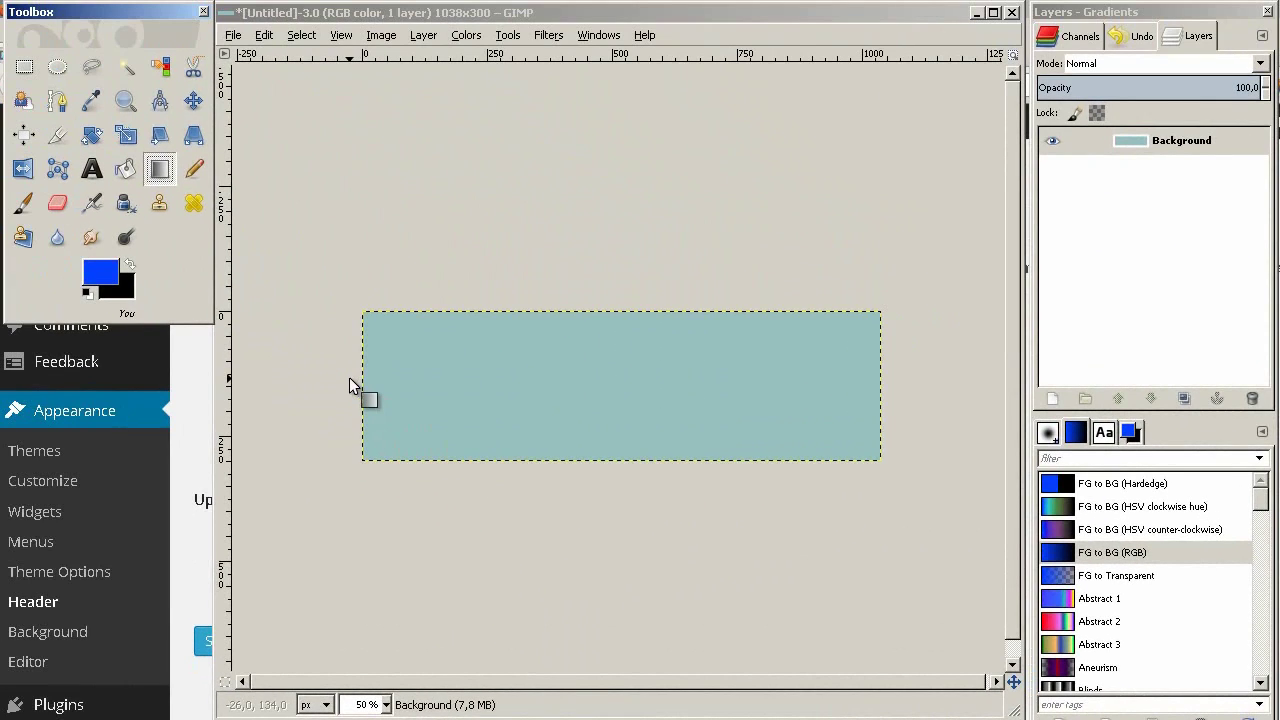
# Apply the blue-to-black gradient in several directions, ending with blue at the image's right edge fading to black at about x = 360 px
pyautogui.moveTo(349, 377); pyautogui.dragTo(732, 447)
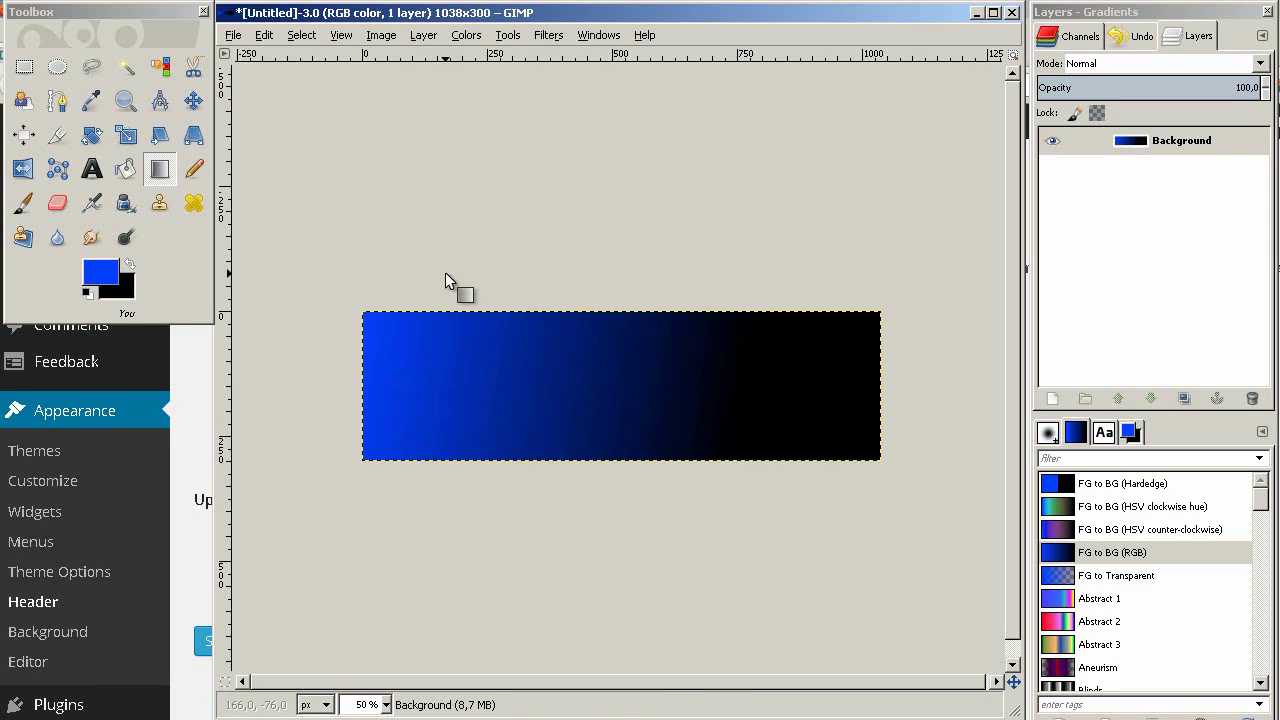
pyautogui.moveTo(423, 268); pyautogui.dragTo(615, 318)
pyautogui.moveTo(869, 427); pyautogui.dragTo(542, 395)
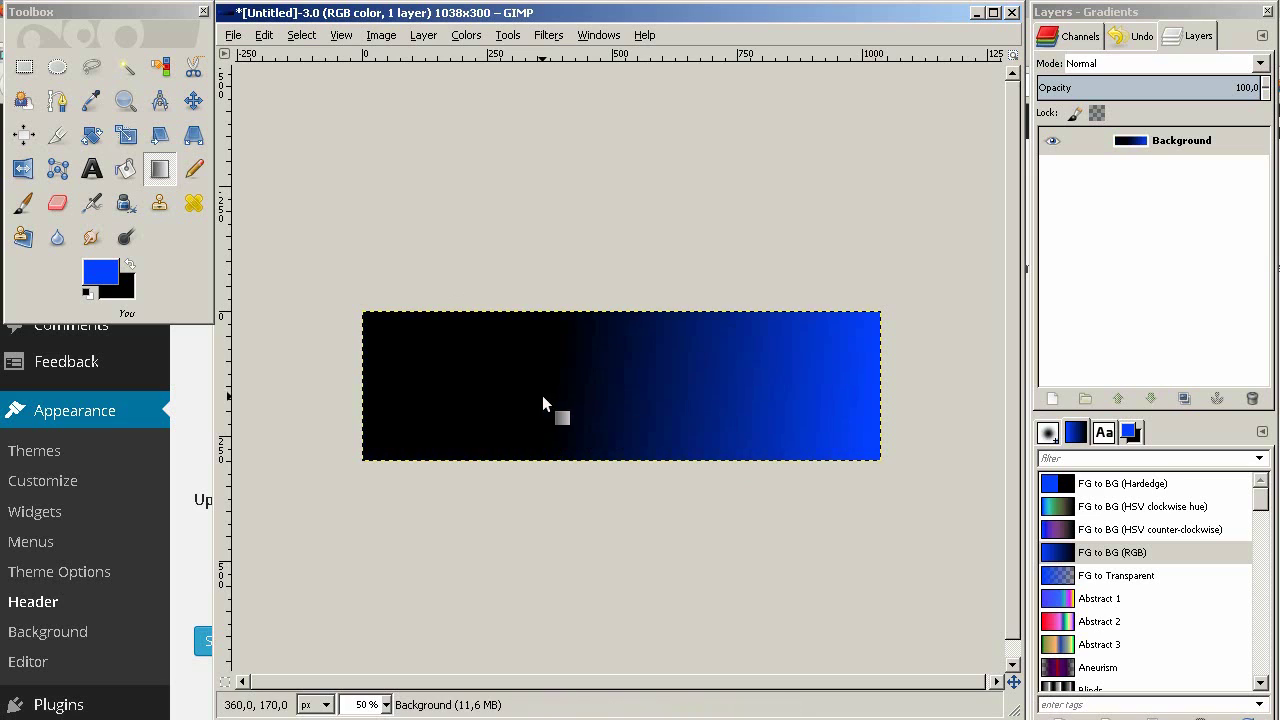
# Reapply the blue-to-black gradient in other directions, ending with blue at the image's upper-left corner fading diagonally to black at the lower right
pyautogui.moveTo(429, 363); pyautogui.dragTo(700, 432)
pyautogui.moveTo(818, 397); pyautogui.dragTo(512, 390)
pyautogui.moveTo(497, 107); pyautogui.dragTo(633, 418)
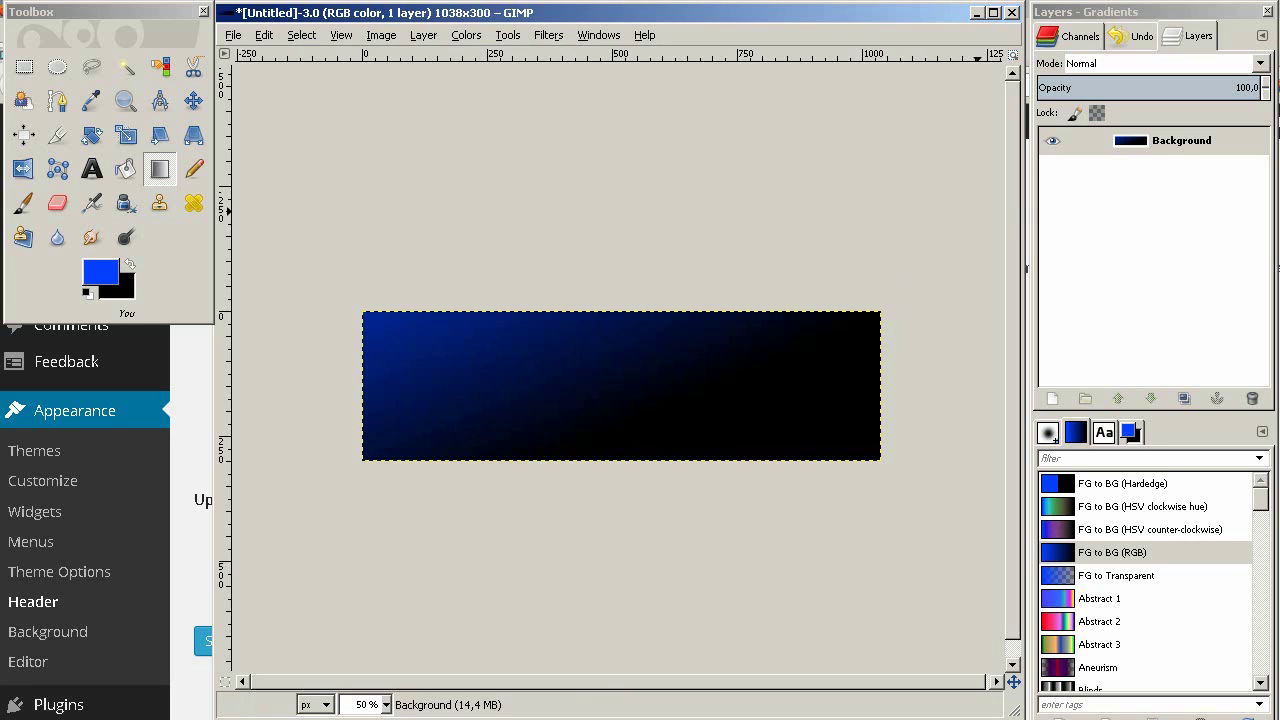
pyautogui.click(1028, 18)
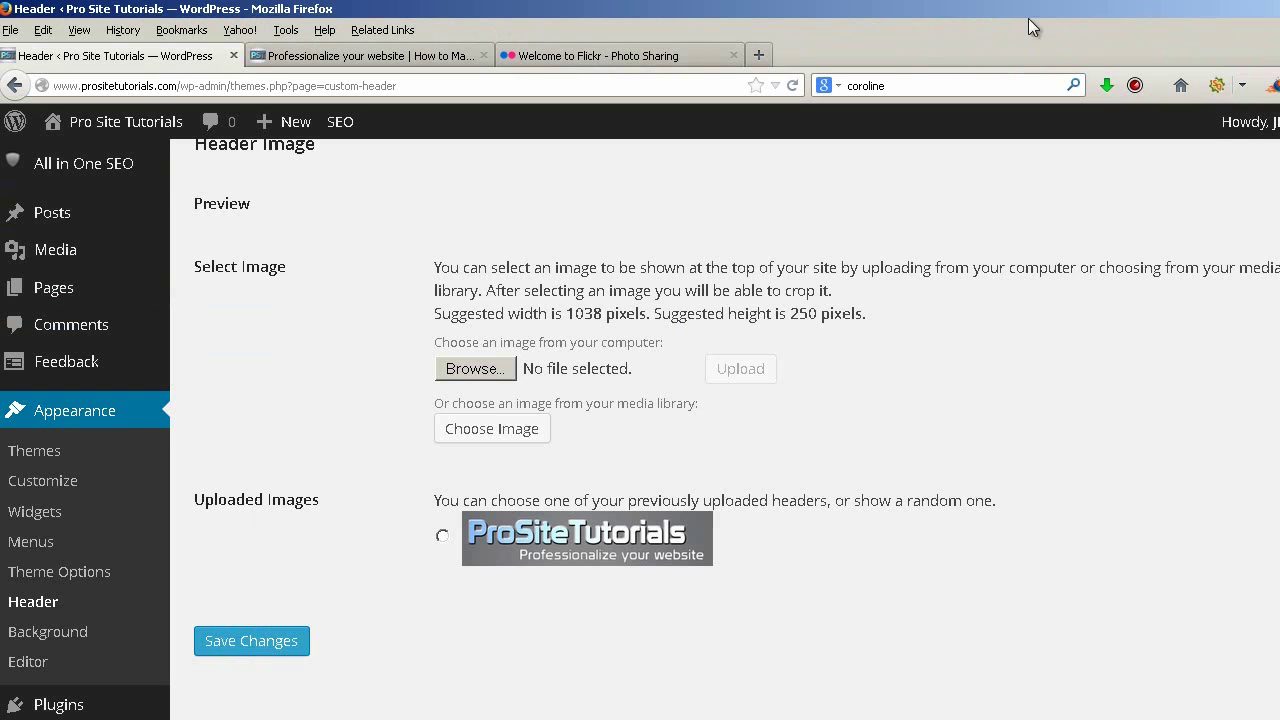
pyautogui.click(603, 55)
pyautogui.moveTo(236, 92); pyautogui.dragTo(61, 96)
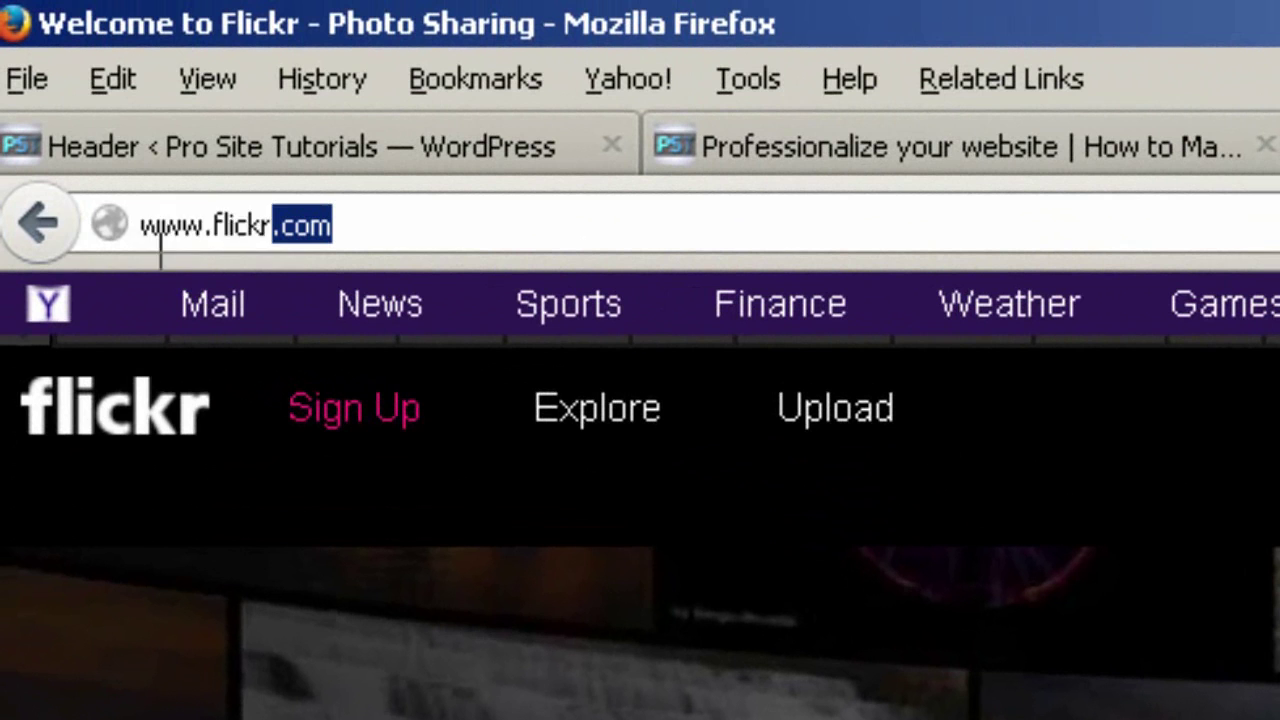
pyautogui.moveTo(160, 248); pyautogui.dragTo(66, 251)
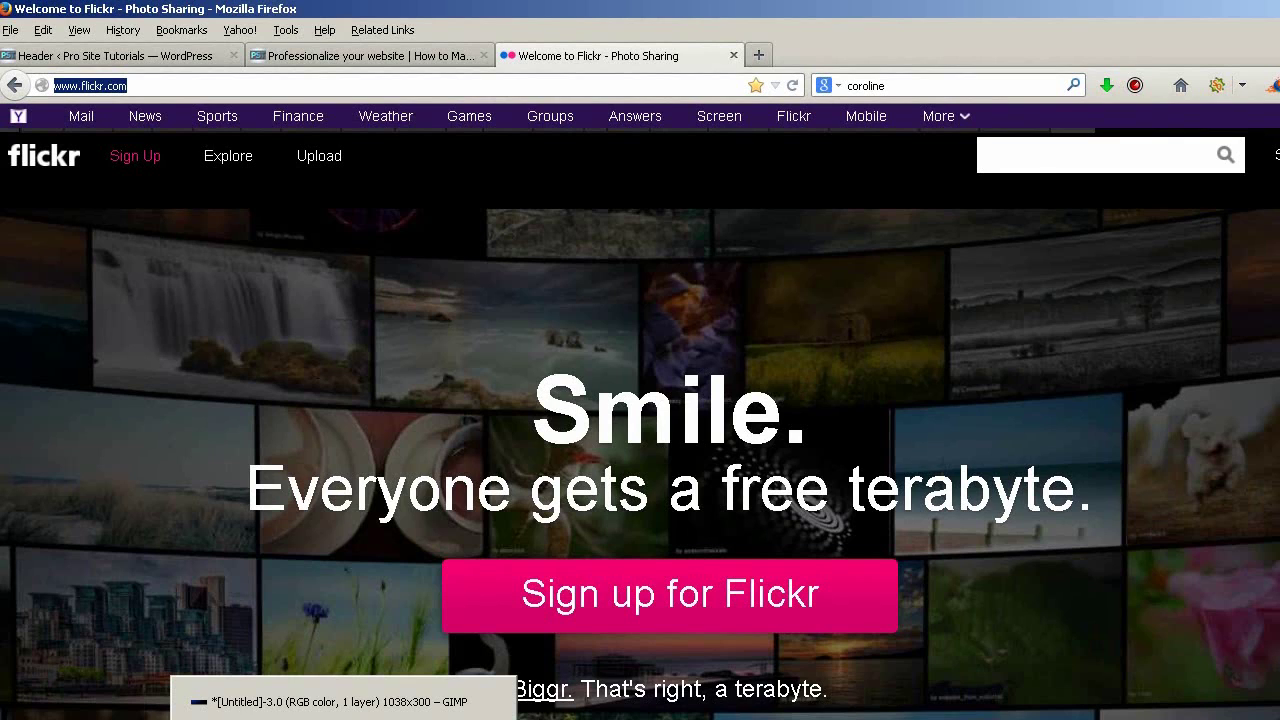
# Switch back to GIMP and open smilingwoman.jpg as a new layer above the gradient background
pyautogui.click(340, 701)
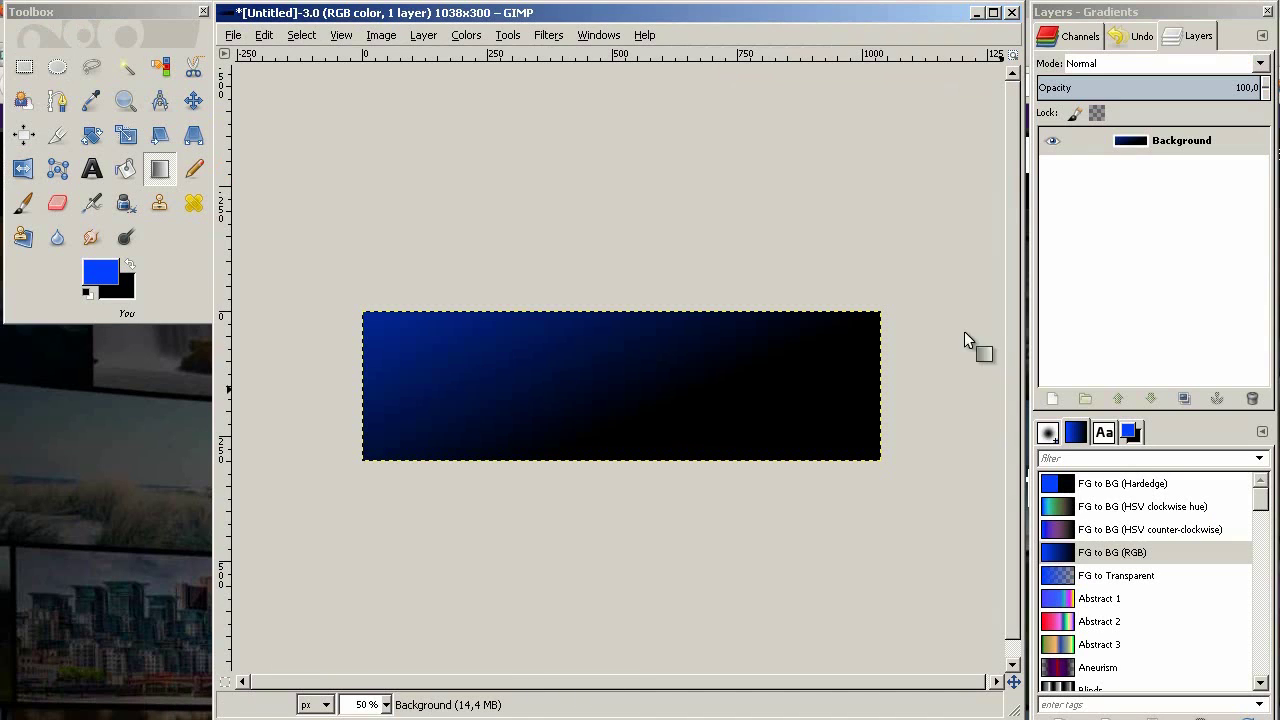
pyautogui.click(232, 37)
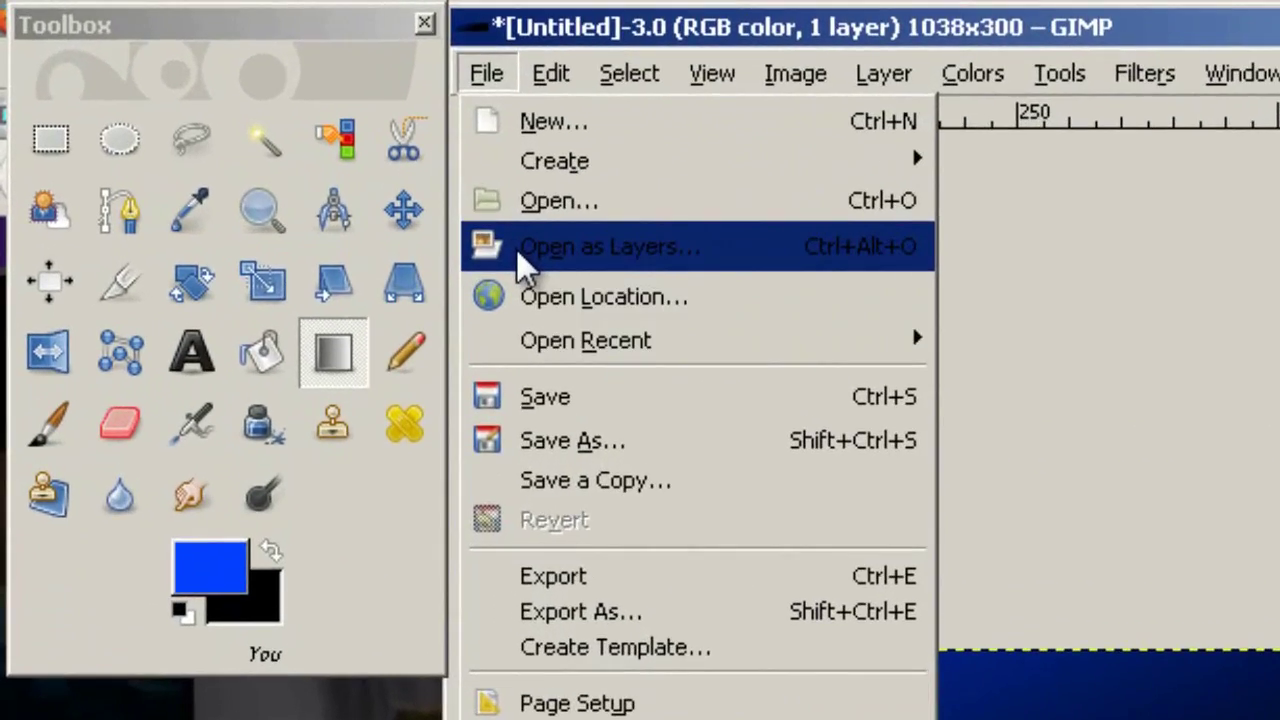
pyautogui.click(245, 119)
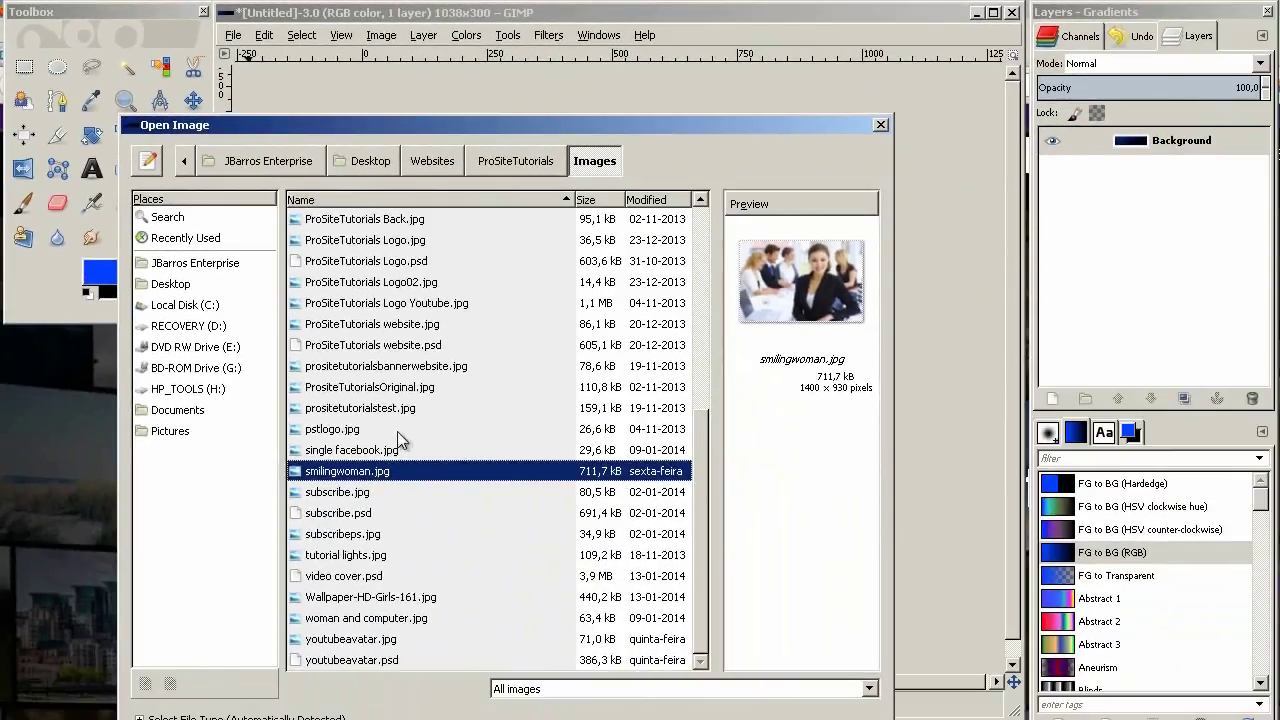
pyautogui.moveTo(705, 454); pyautogui.dragTo(710, 538)
pyautogui.doubleClick(311, 472)
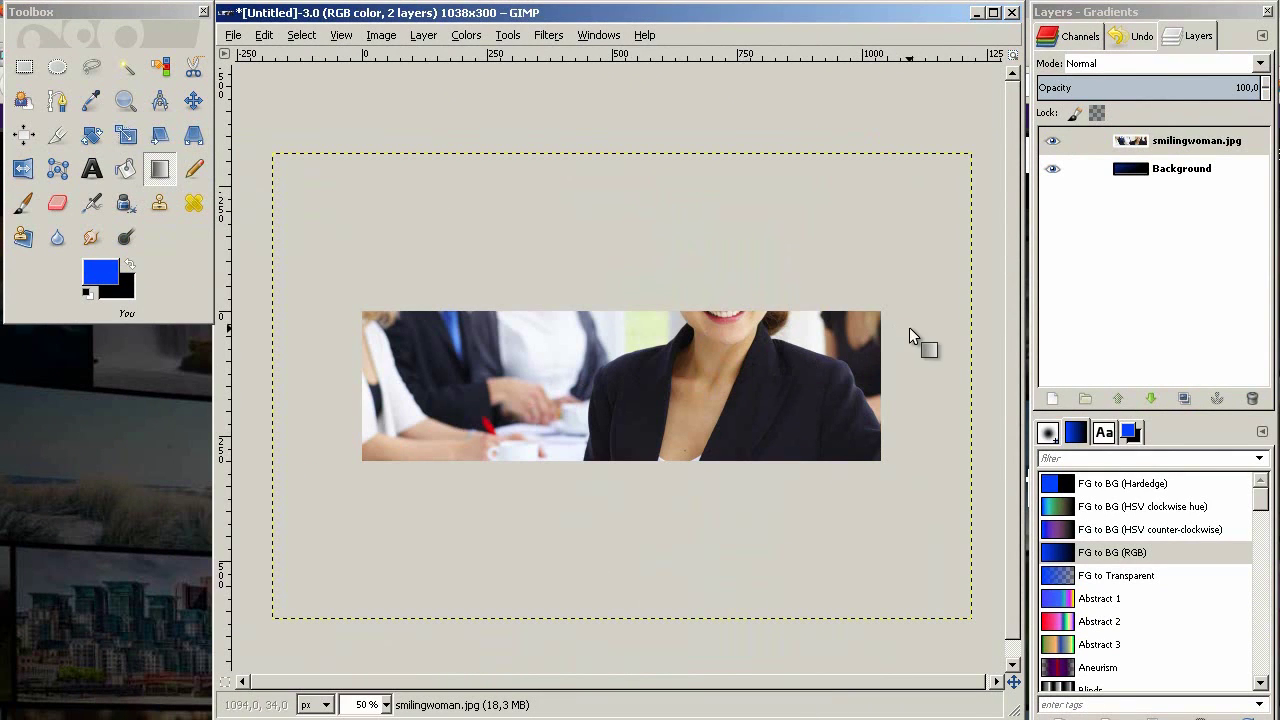
# Move the smilingwoman.jpg layer down with the Move tool until the people's faces fill the header canvas
pyautogui.click(1206, 147)
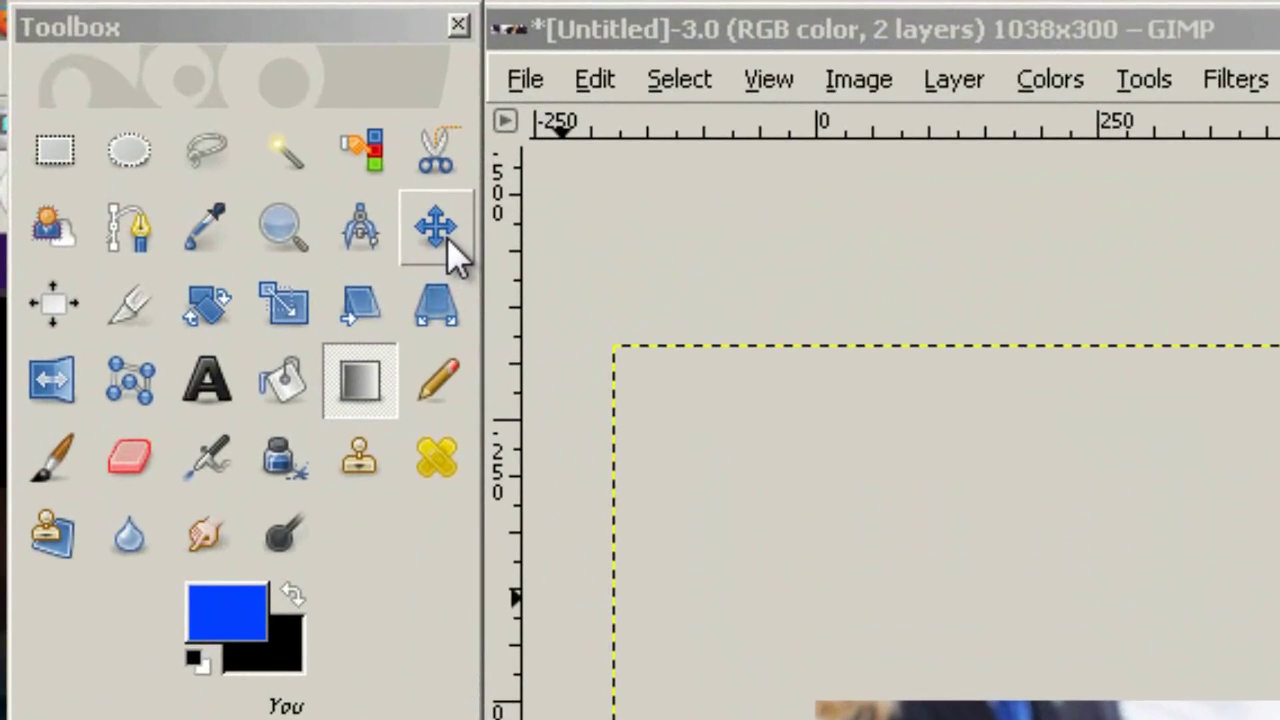
pyautogui.click(428, 238)
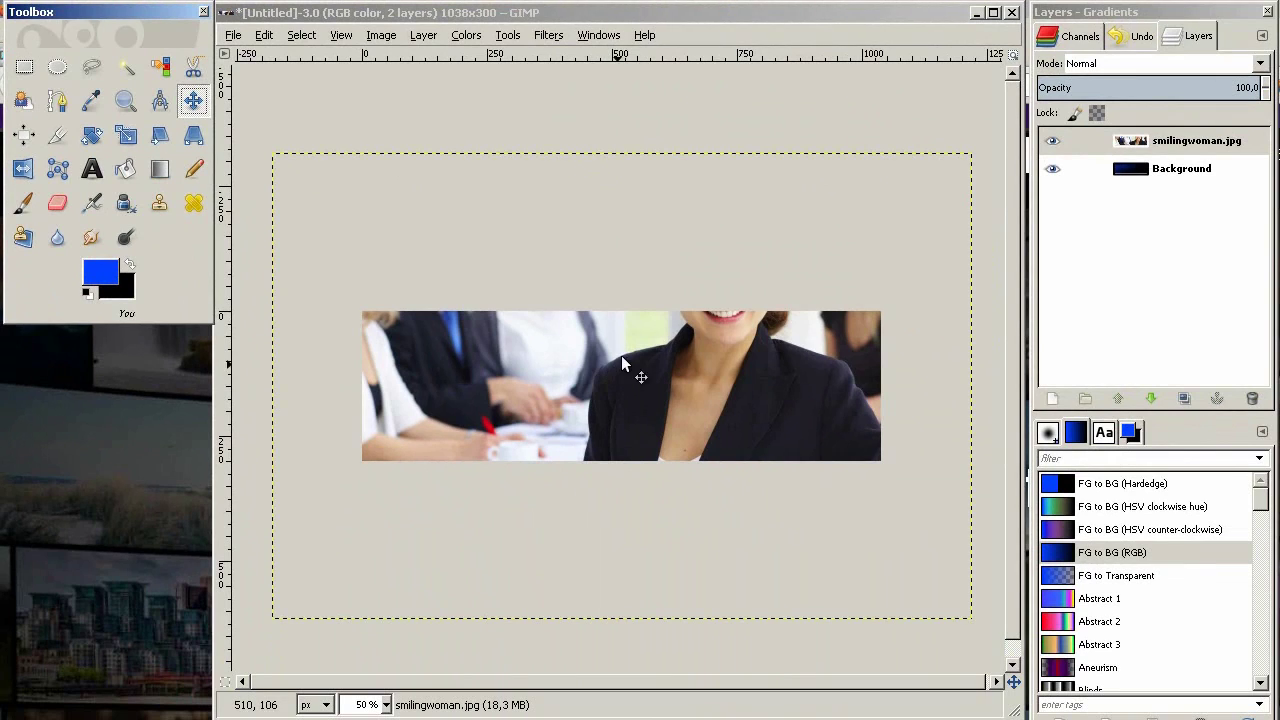
pyautogui.moveTo(624, 350); pyautogui.dragTo(640, 463)
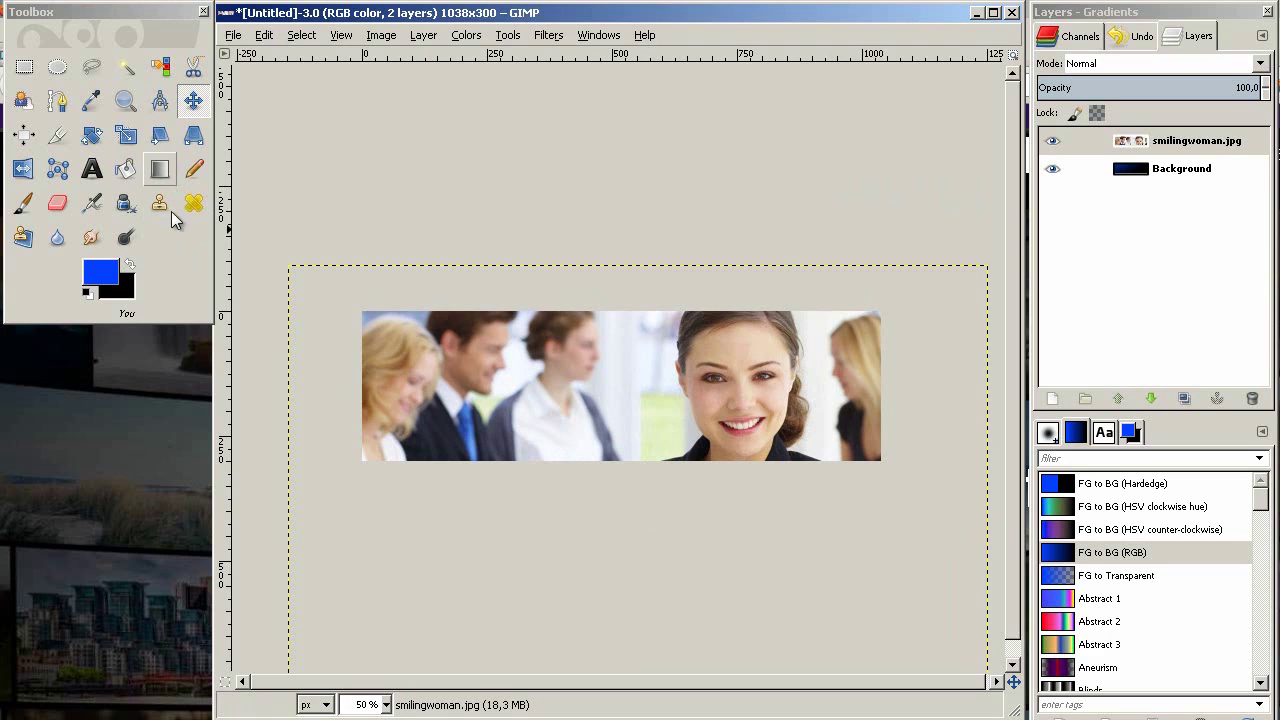
# Activate the gradient tool and set both the foreground and background colors to white ffffff
pyautogui.click(160, 172)
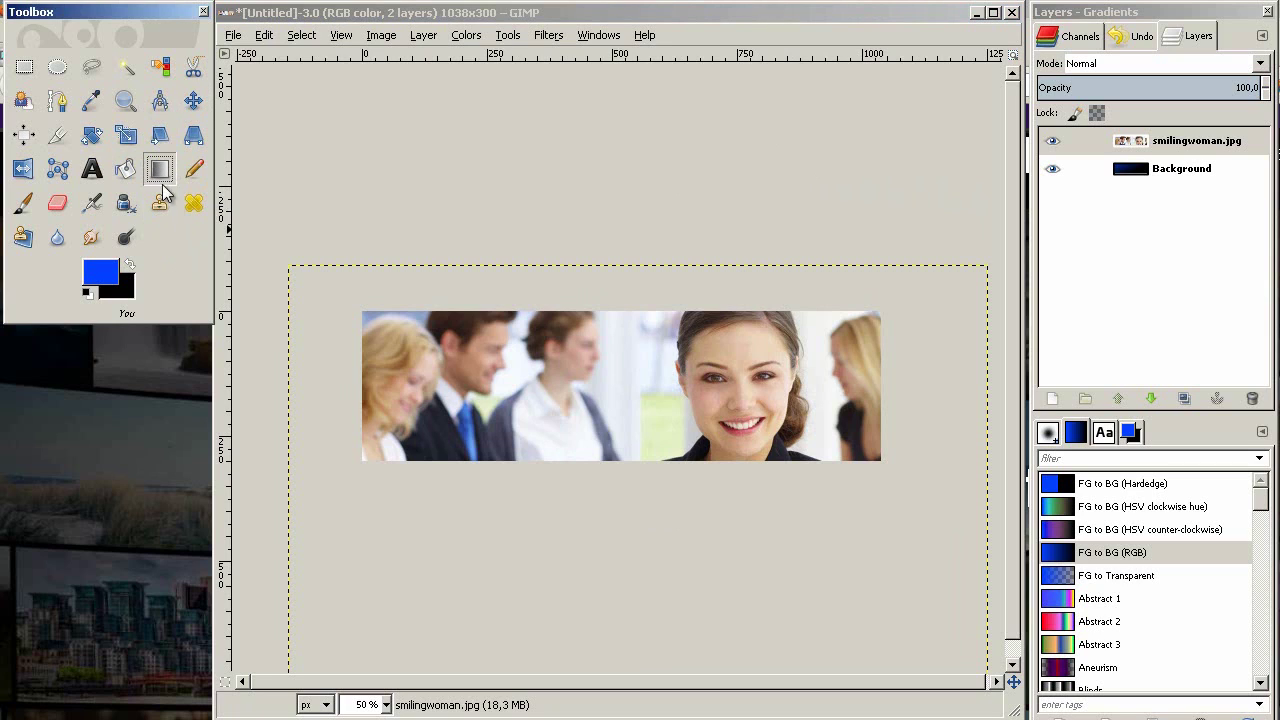
pyautogui.click(100, 276)
pyautogui.click(508, 422)
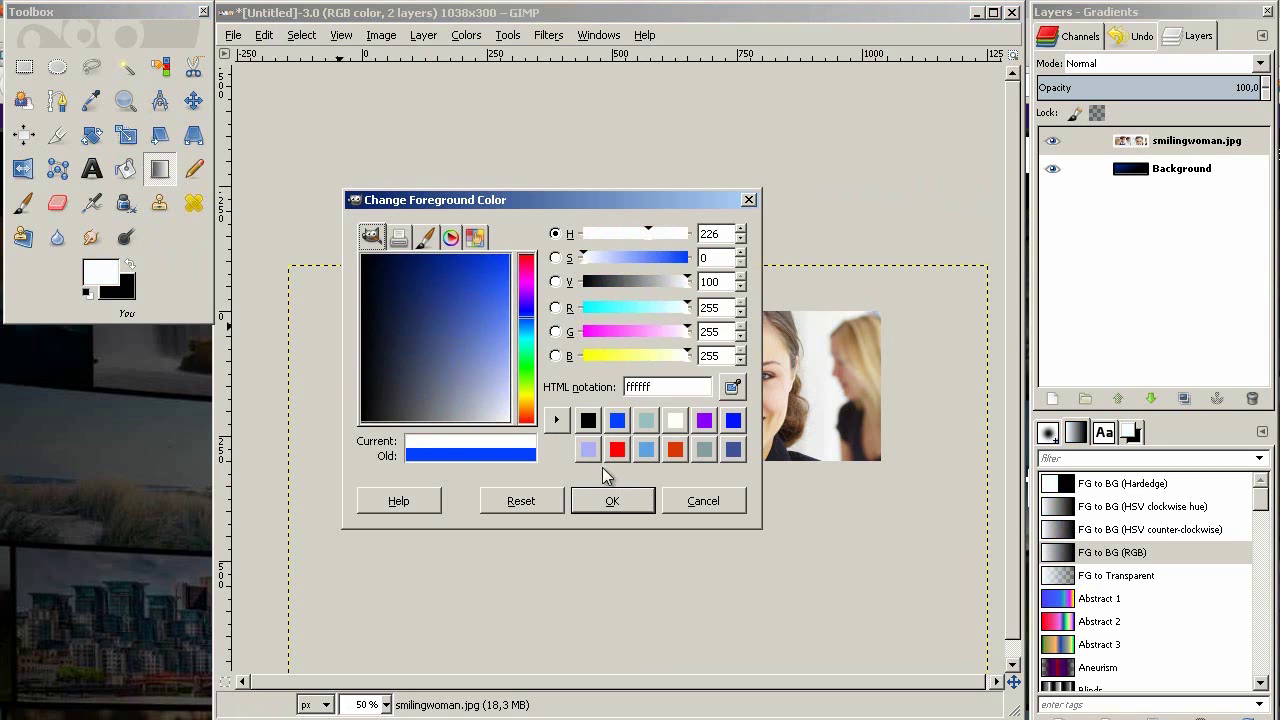
pyautogui.click(612, 500)
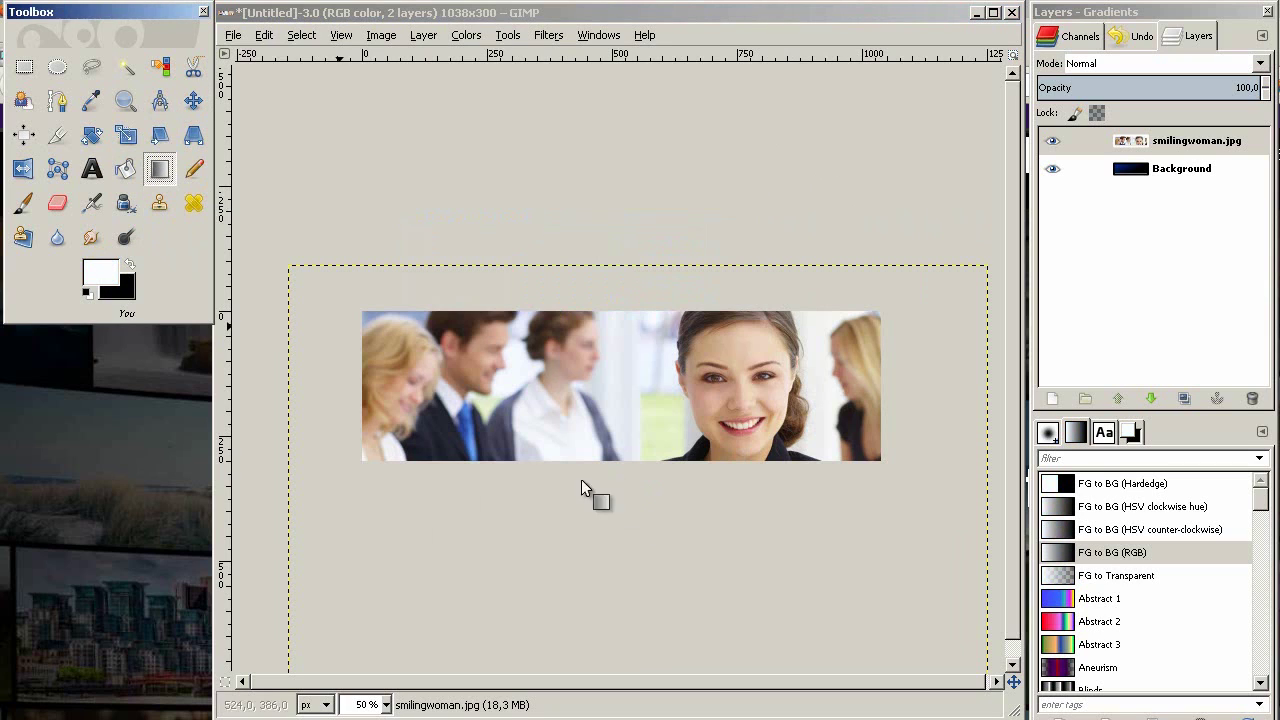
pyautogui.click(132, 289)
pyautogui.click(508, 422)
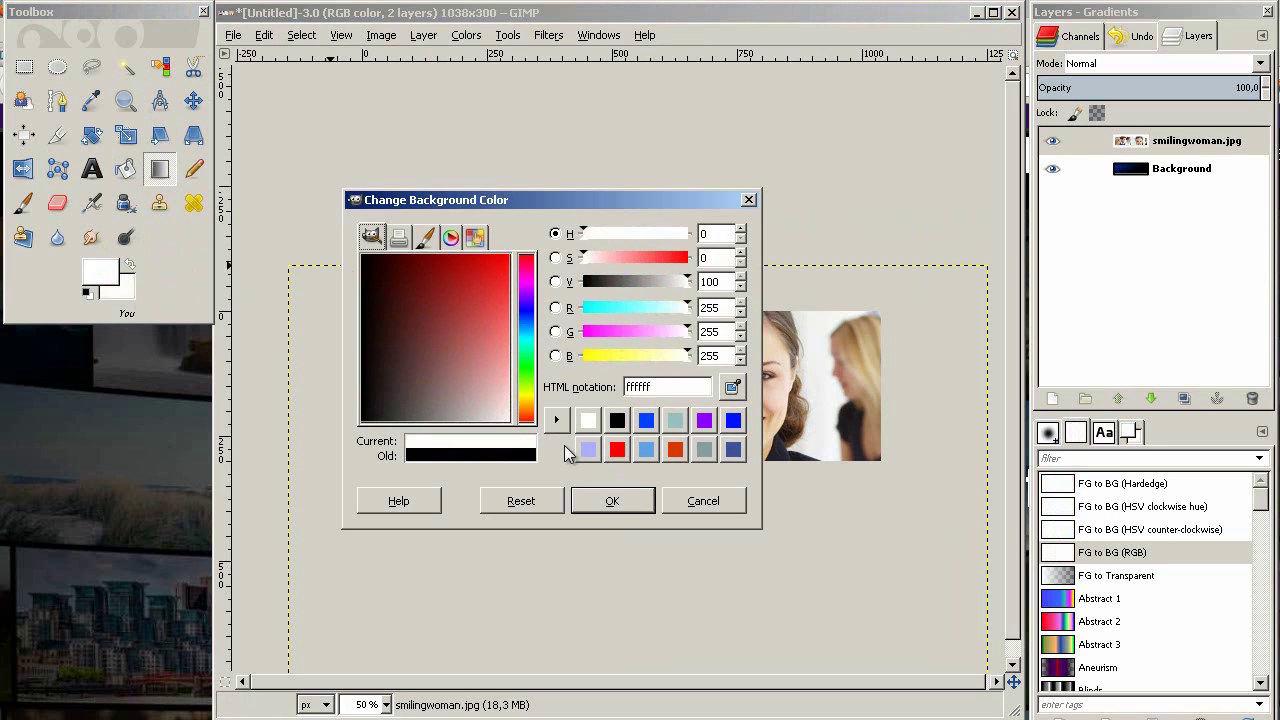
pyautogui.click(612, 498)
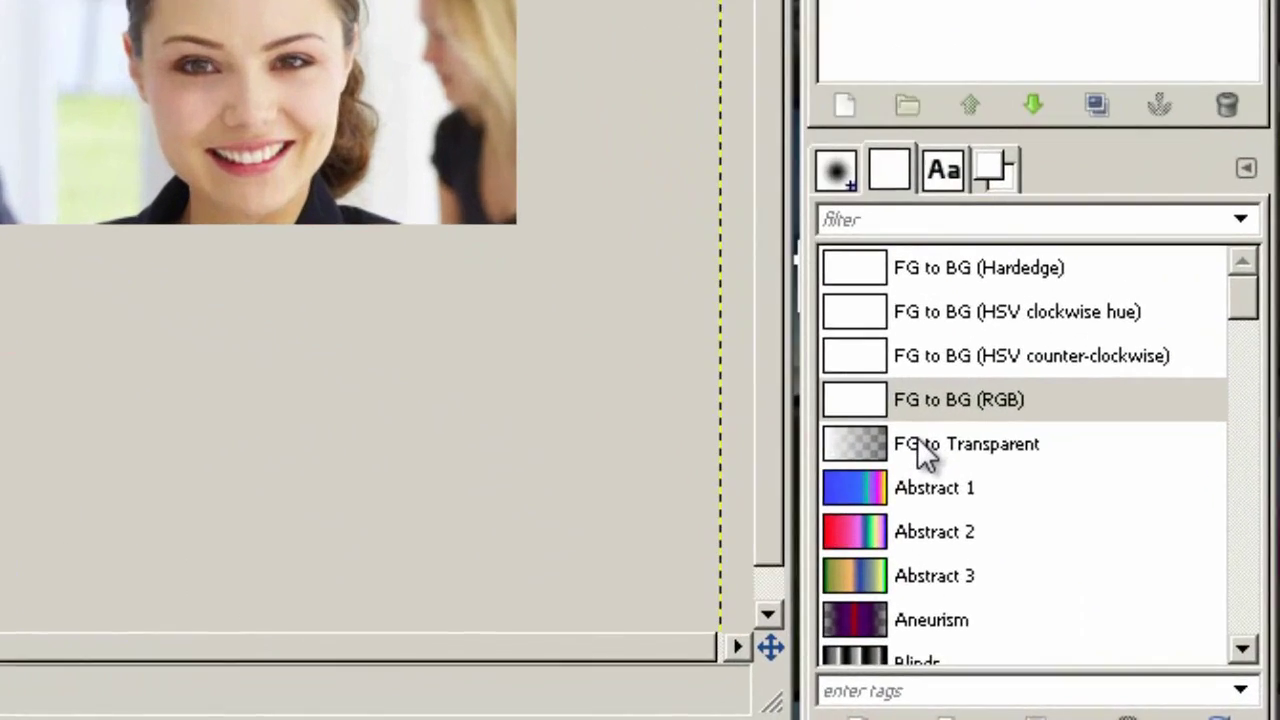
# Select the FG to Transparent gradient and apply it from the photo's left edge to just past its middle
pyautogui.click(1091, 577)
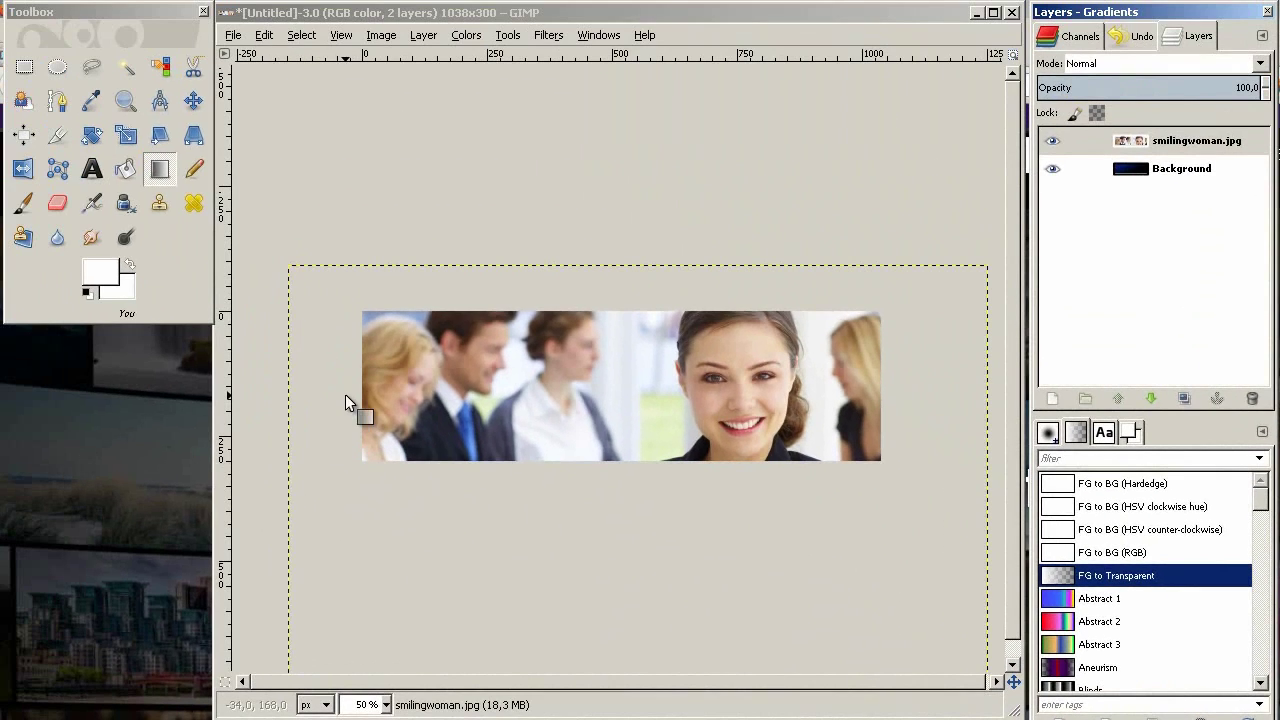
pyautogui.moveTo(358, 394); pyautogui.dragTo(637, 428)
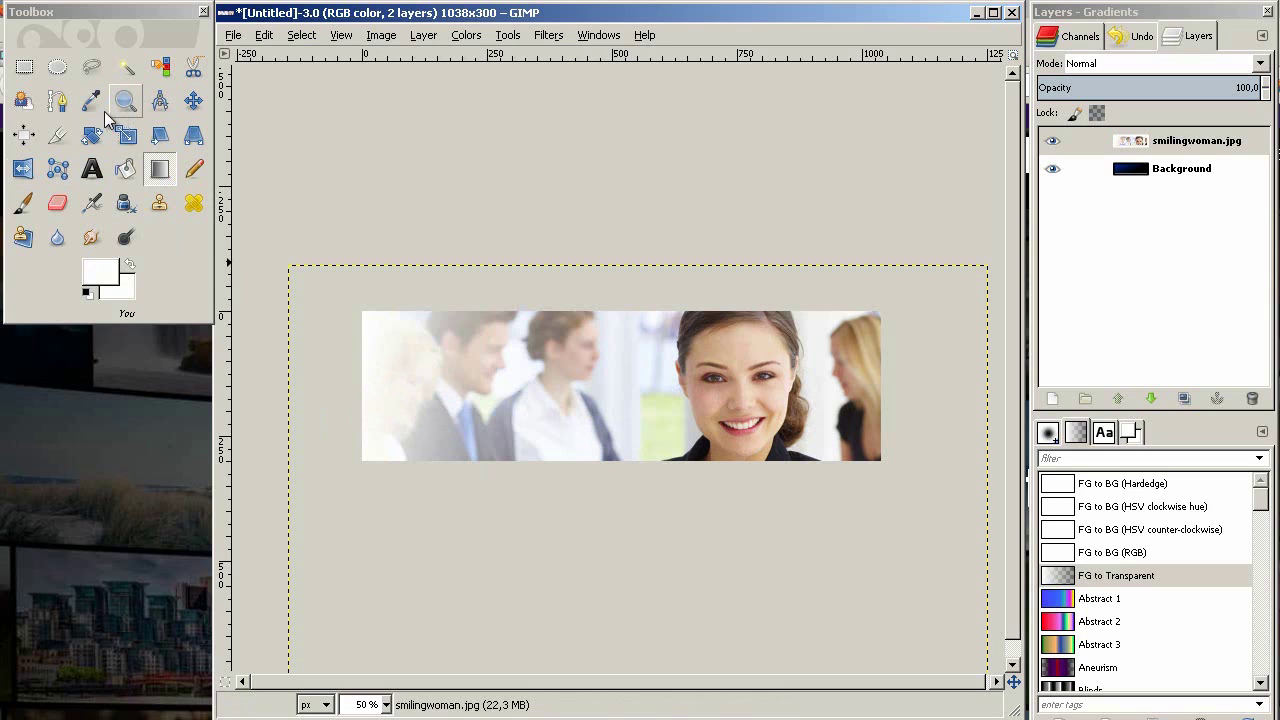
# Activate the Text tool and choose the Prototype font
pyautogui.click(125, 169)
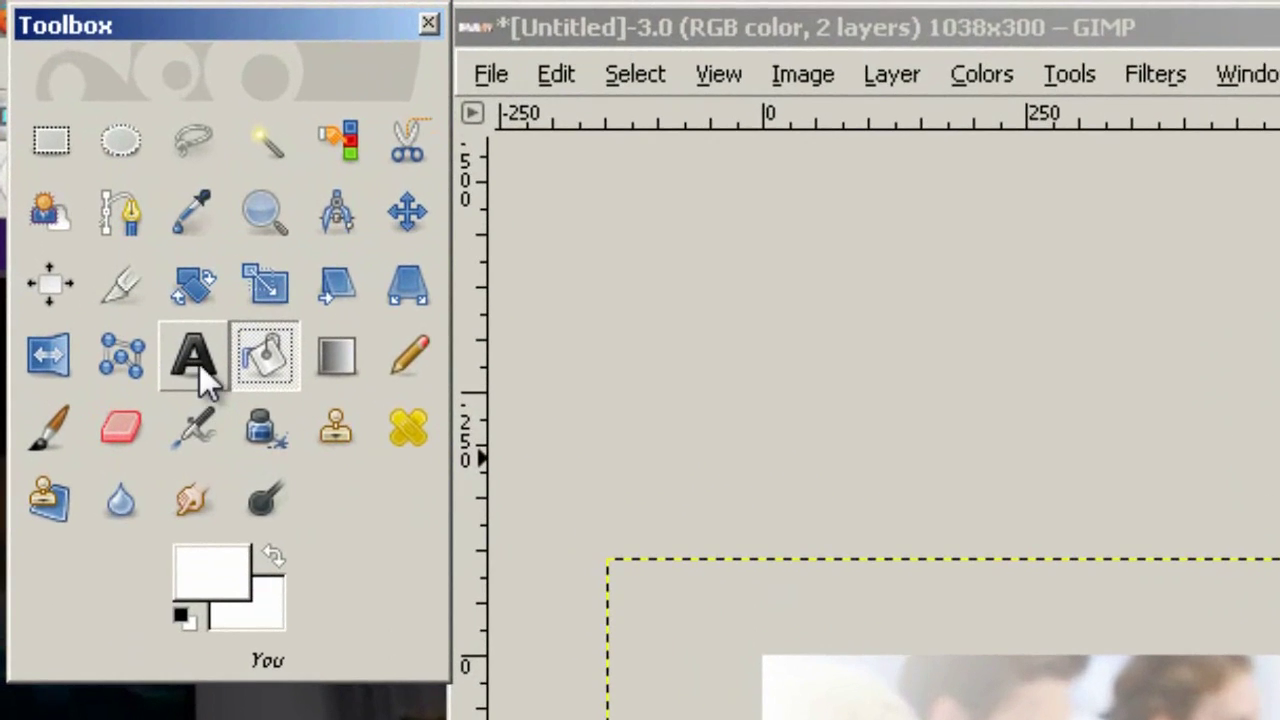
pyautogui.click(98, 181)
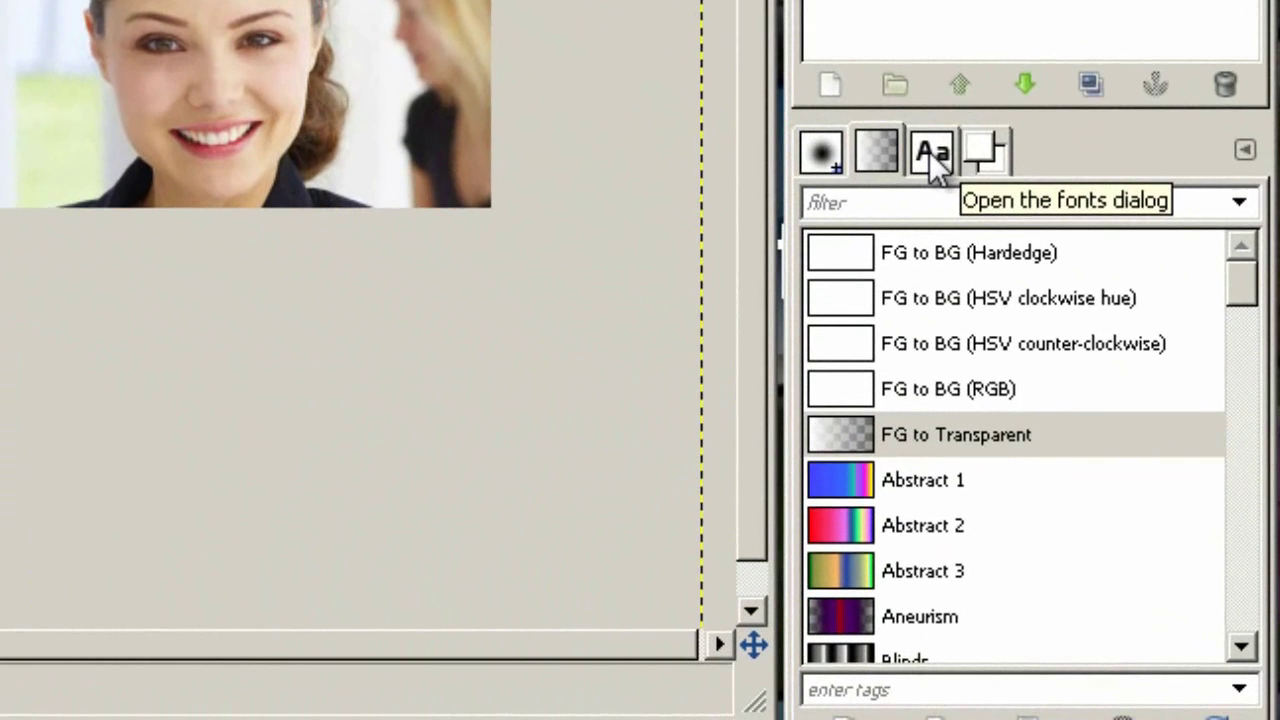
pyautogui.click(929, 151)
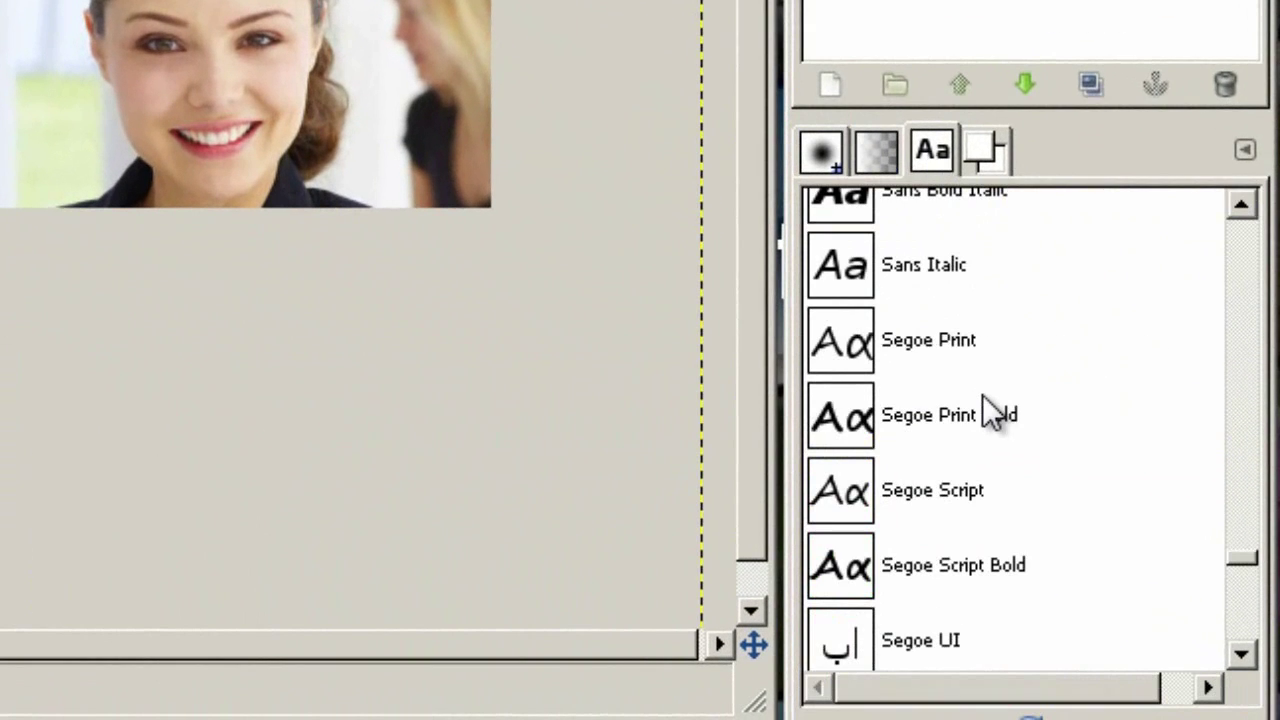
pyautogui.click(1079, 450)
pyautogui.scroll(-2, 1079, 454)
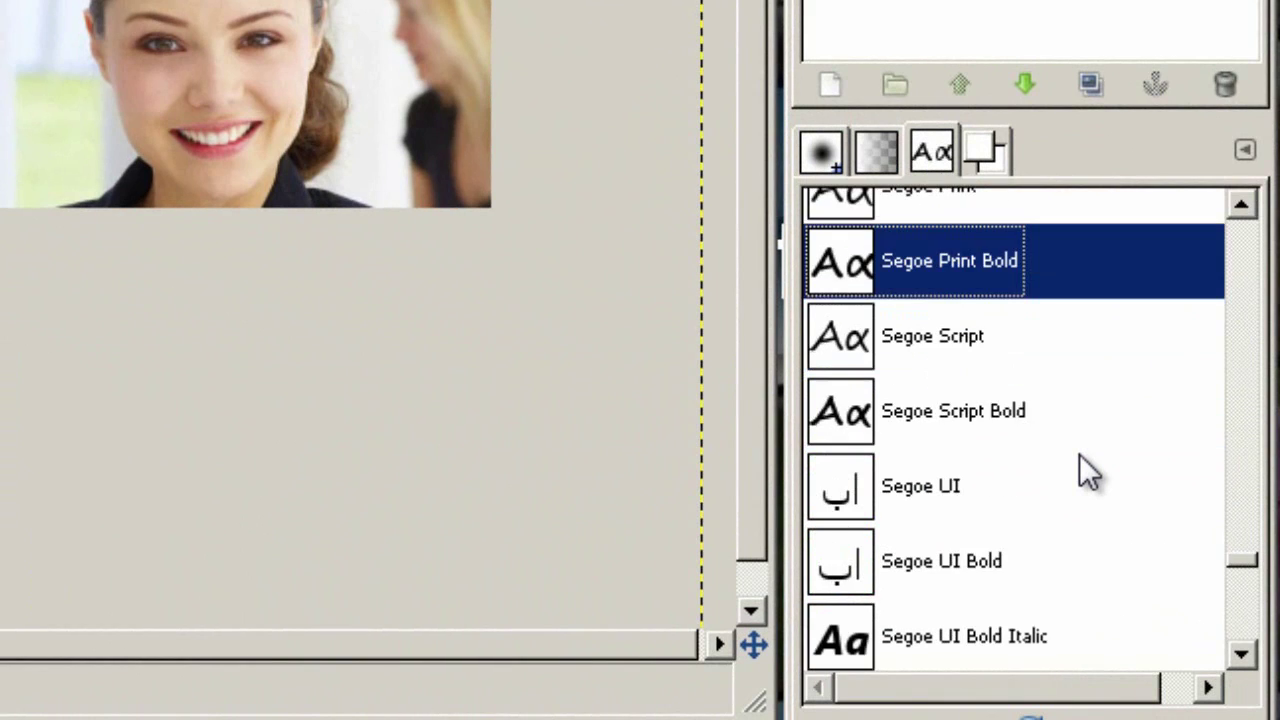
pyautogui.scroll(-2, 1079, 454)
pyautogui.scroll(10, 1079, 460)
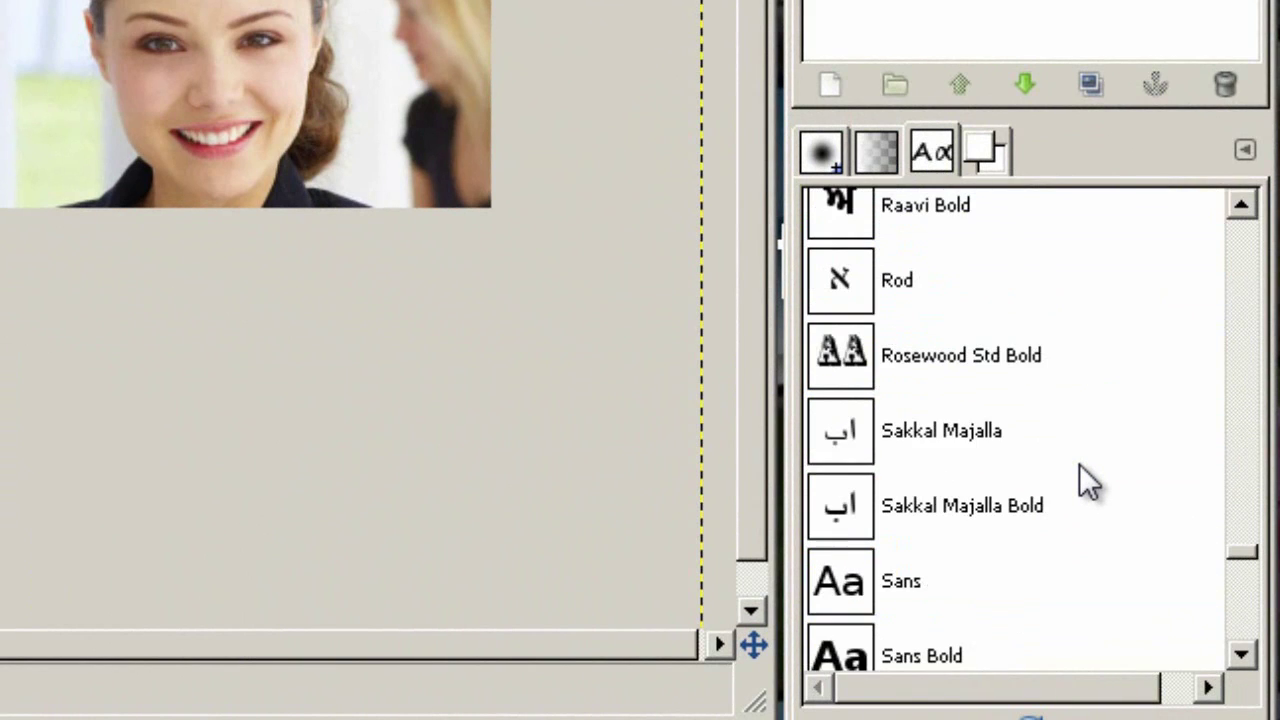
pyautogui.scroll(5, 1079, 464)
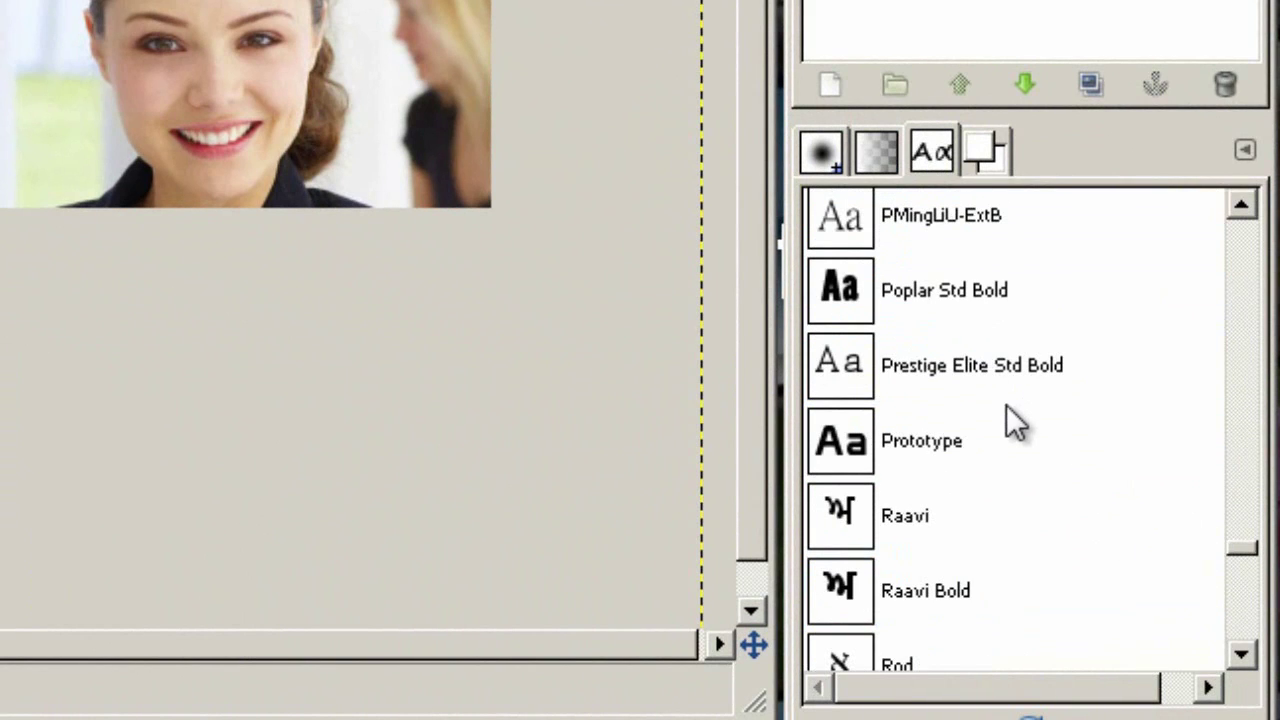
pyautogui.scroll(1, 1020, 430)
pyautogui.scroll(-2, 1045, 462)
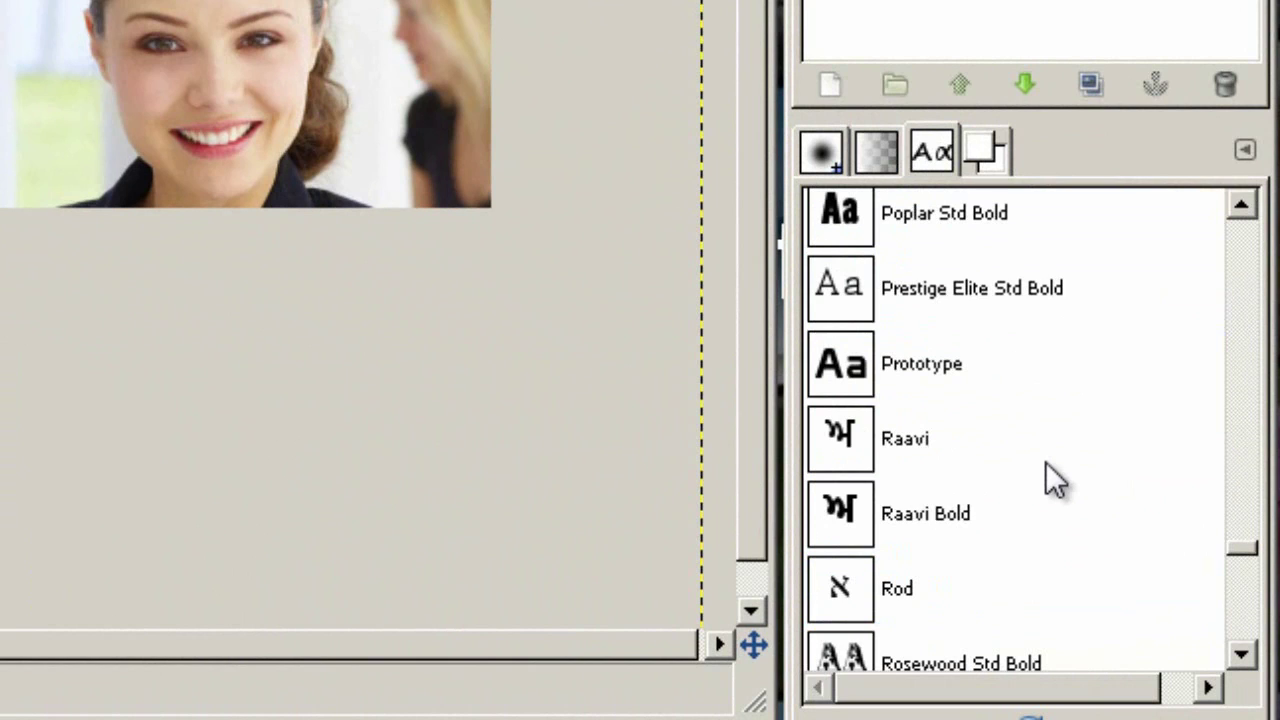
pyautogui.click(1025, 374)
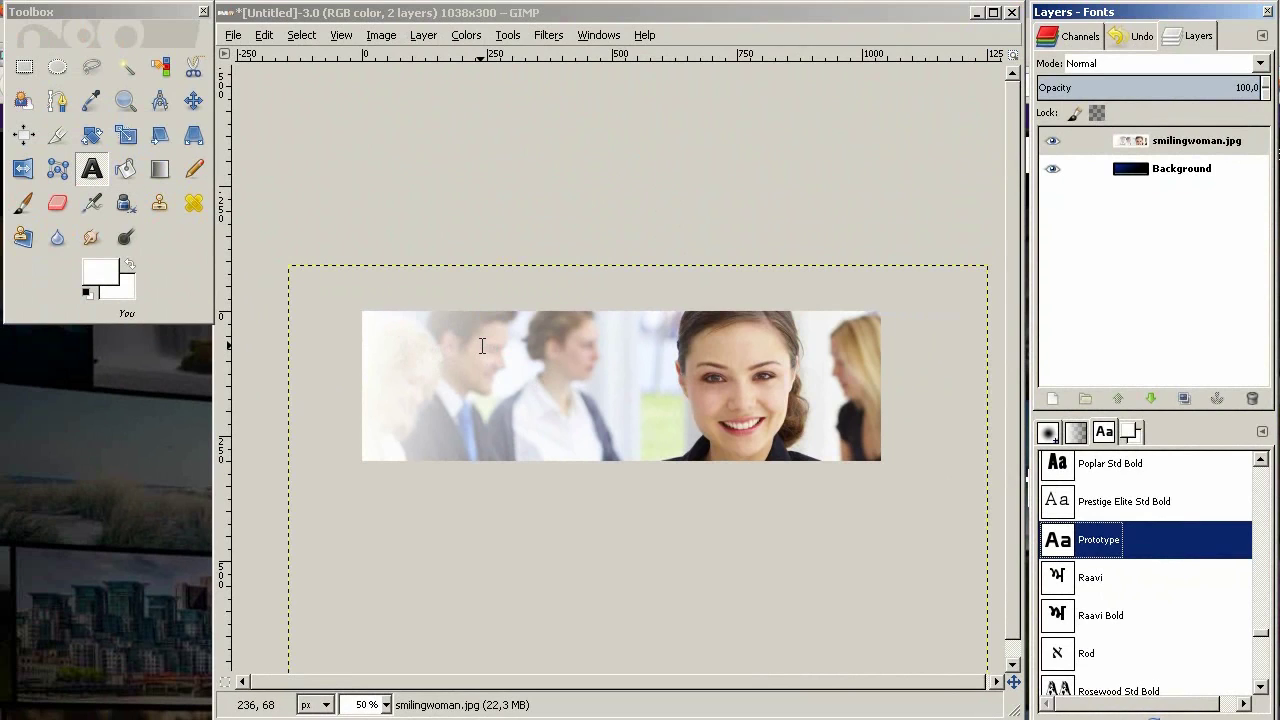
# Start a text box on the faded left part of the photo with size 80 px and text color black 000000
pyautogui.click(419, 360)
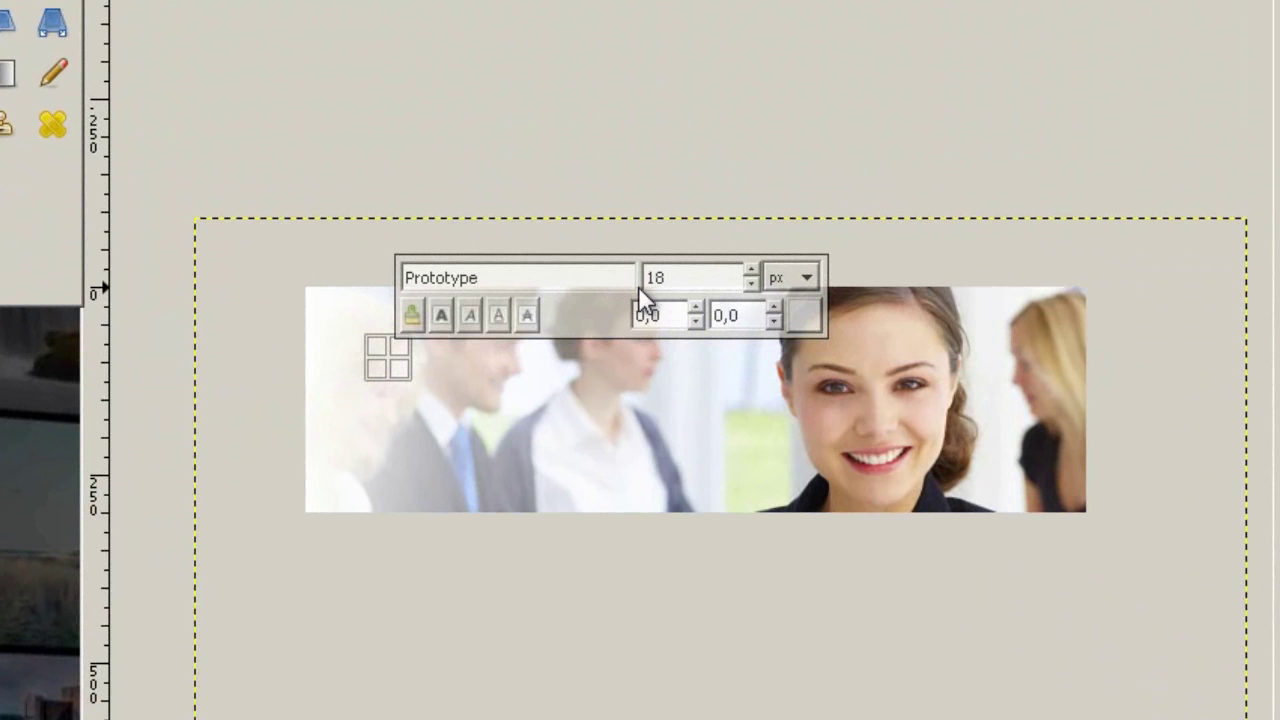
pyautogui.doubleClick(731, 277)
pyautogui.press('BackSpace')
pyautogui.write('80')
pyautogui.click(802, 315)
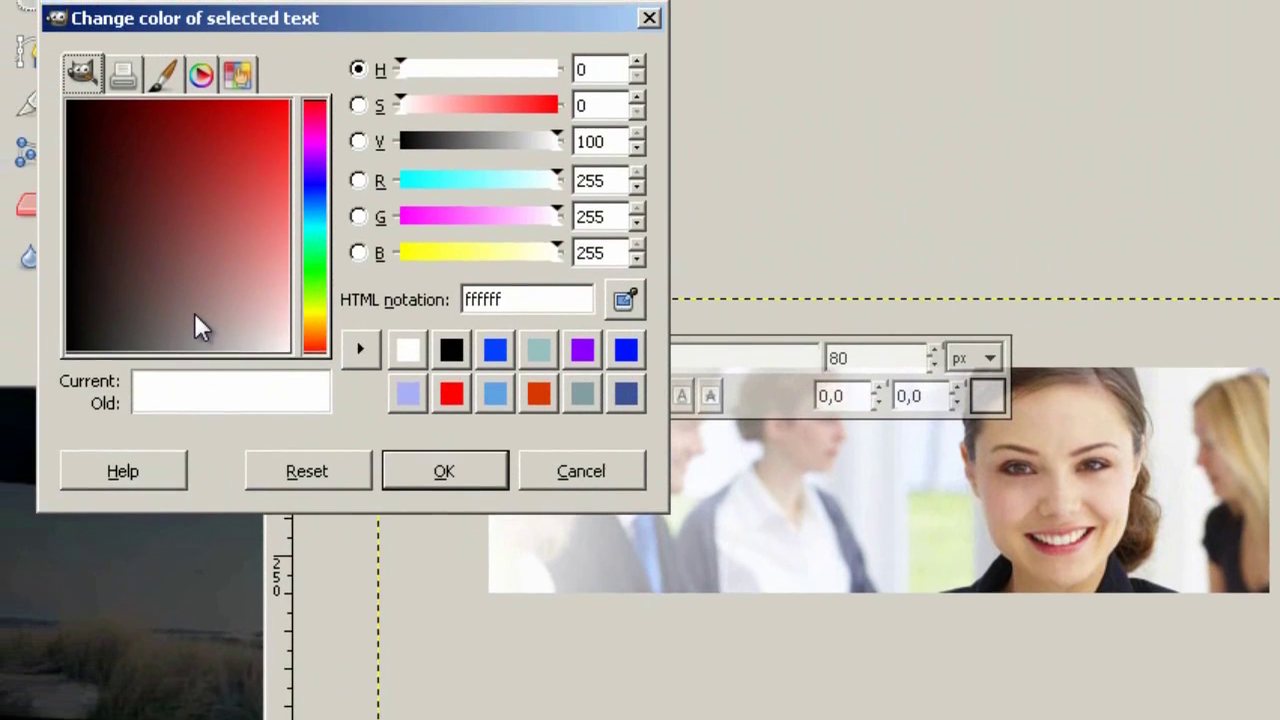
pyautogui.moveTo(194, 326); pyautogui.dragTo(60, 386)
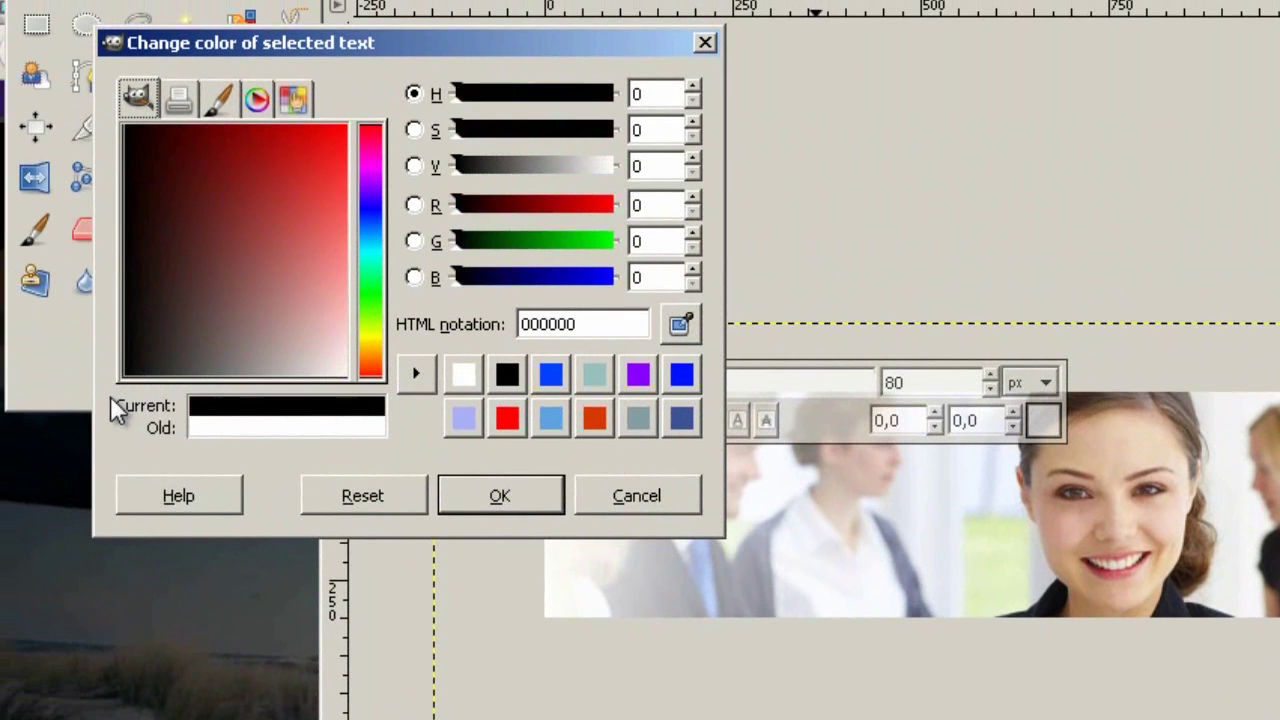
pyautogui.click(483, 490)
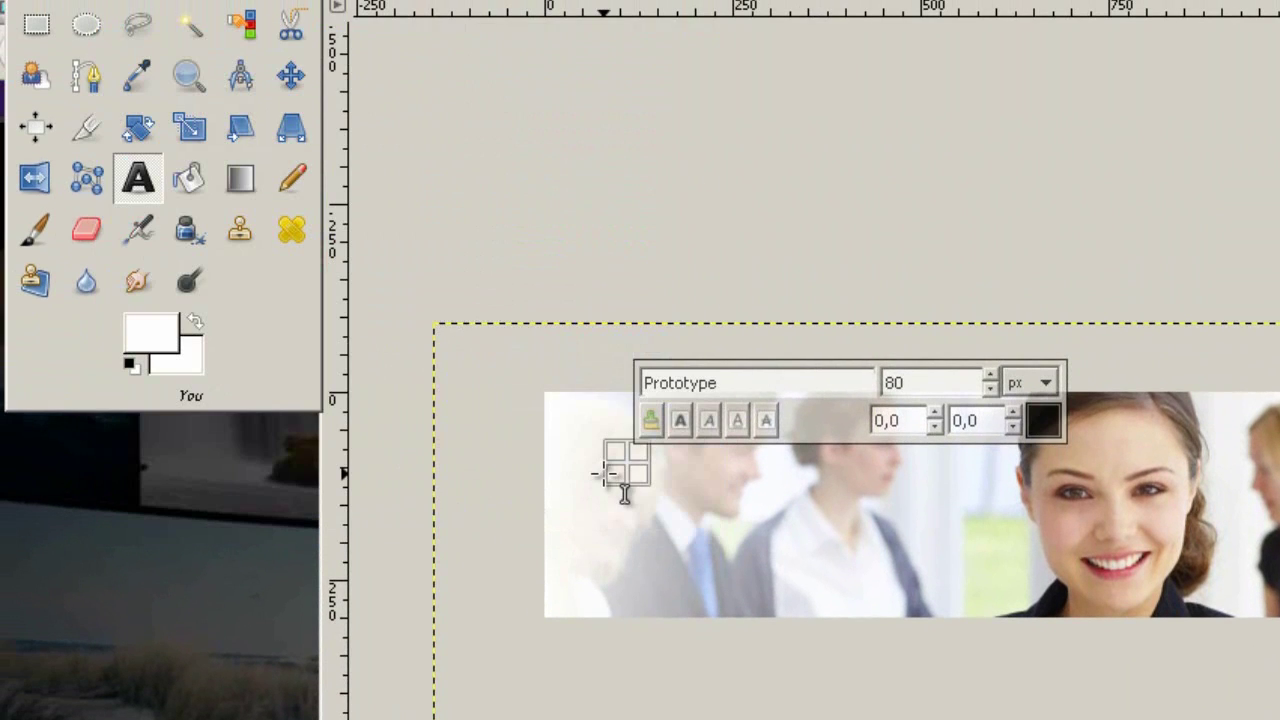
# Enter the header title "Prositetutorials" in the text box
pyautogui.write('Pro')
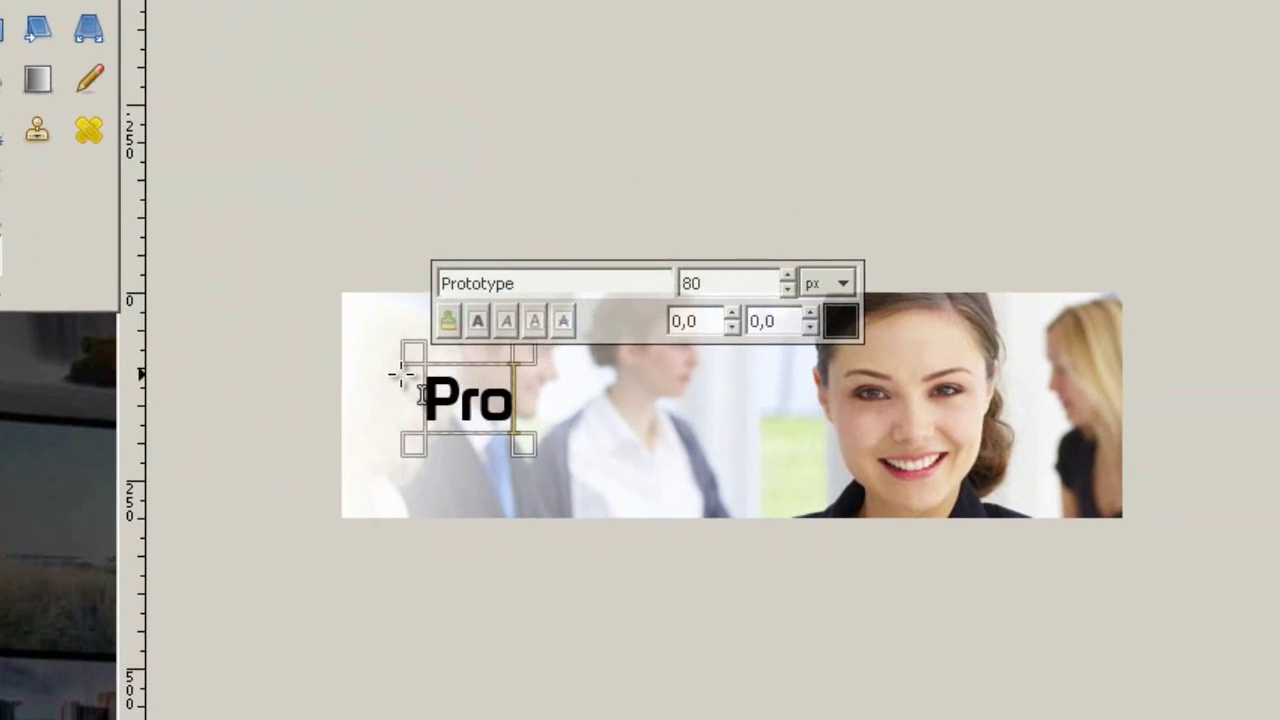
pyautogui.write('siteetut')
pyautogui.press('BackSpace')
pyautogui.press('BackSpace')
pyautogui.press('BackSpace')
pyautogui.press('BackSpace')
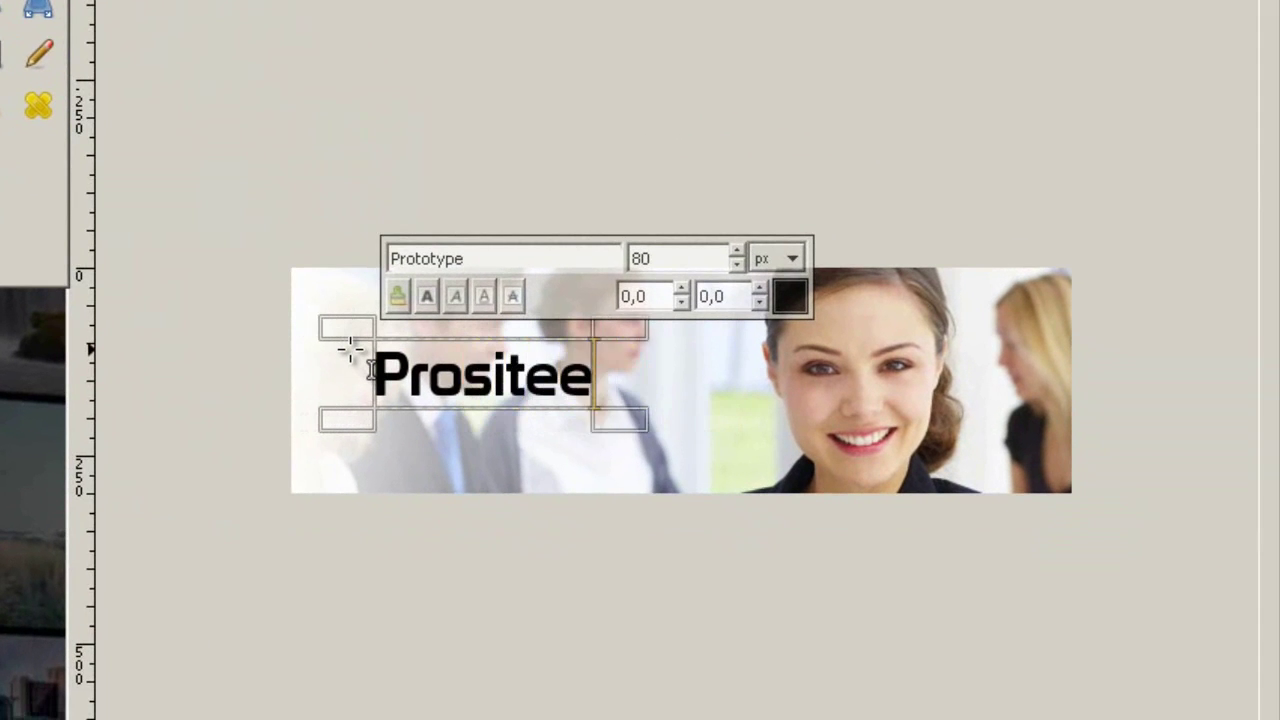
pyautogui.write('te')
pyautogui.press('BackSpace')
pyautogui.press('BackSpace')
pyautogui.write('tutorials')
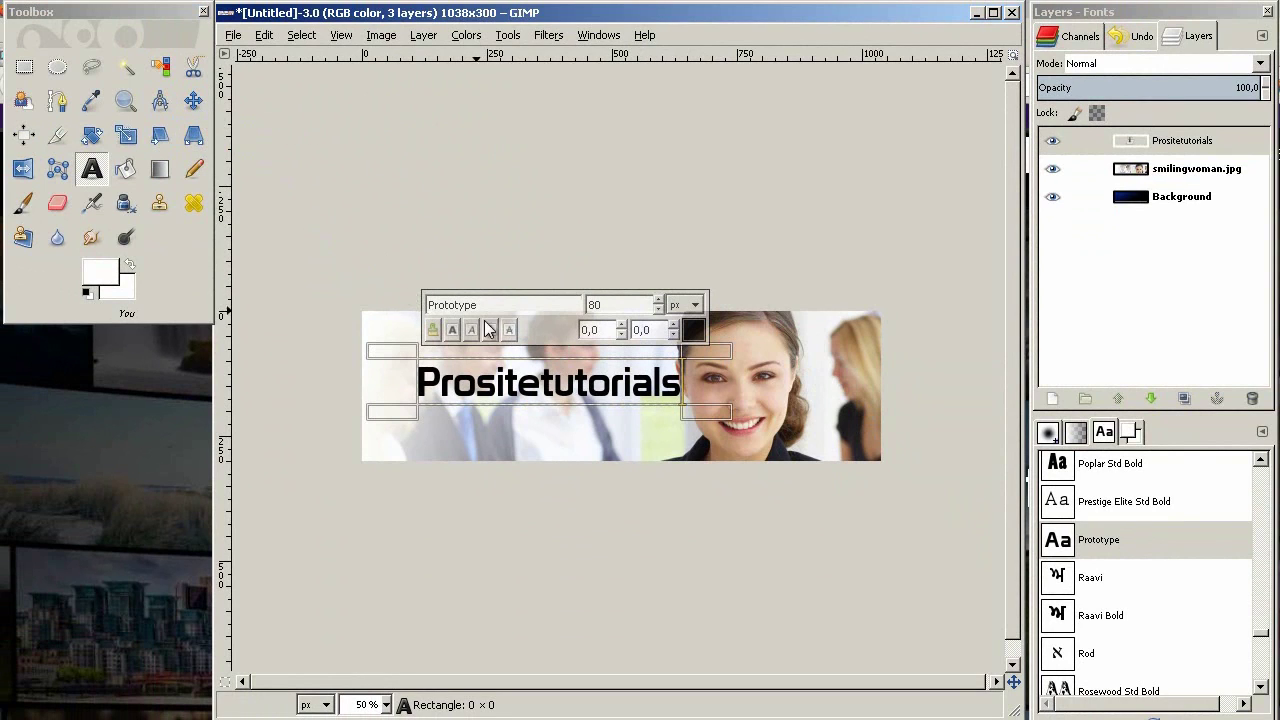
# Move the Prositetutorials text layer up and to the left, near the header's upper-left corner
pyautogui.click(197, 104)
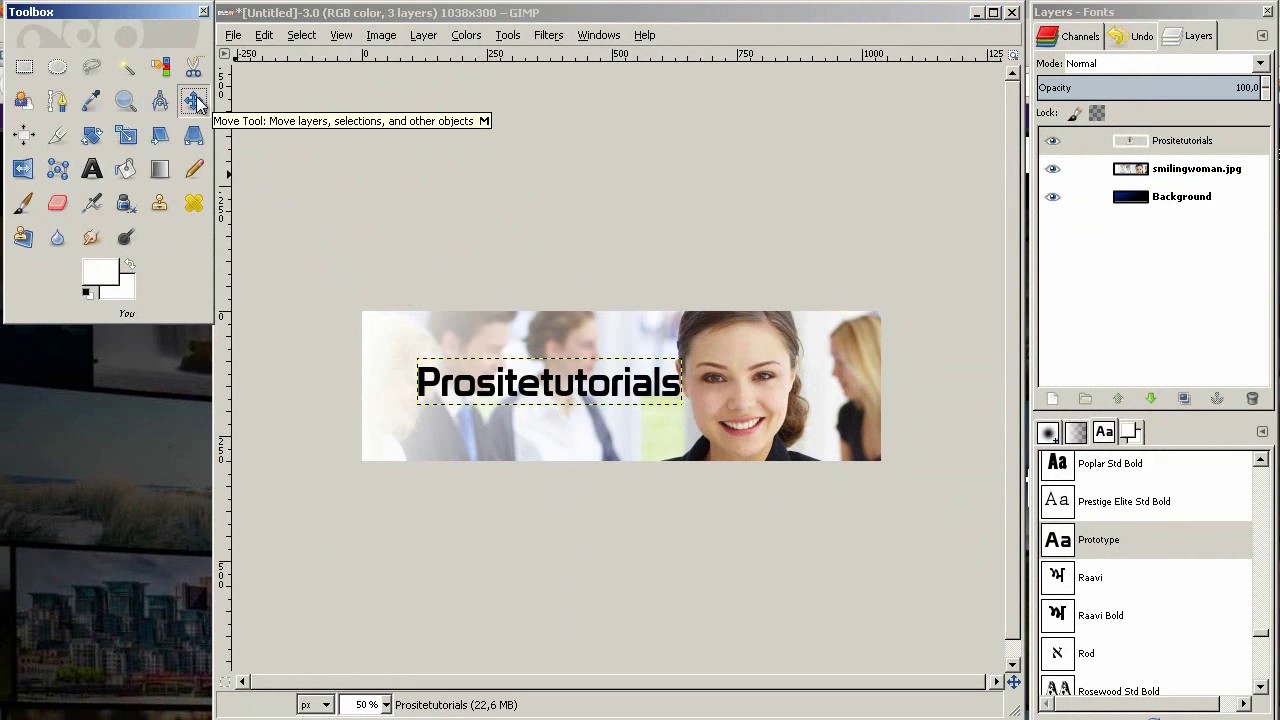
pyautogui.click(557, 386)
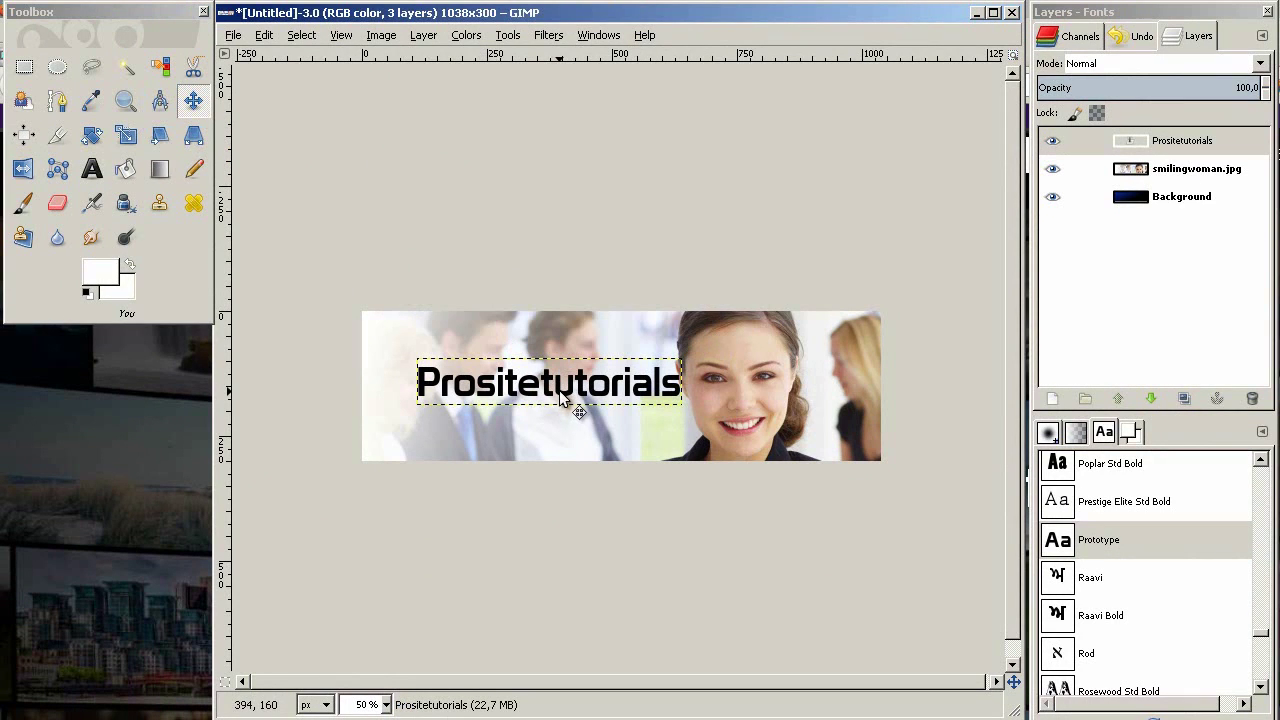
pyautogui.click(557, 388)
pyautogui.moveTo(557, 388); pyautogui.dragTo(524, 366)
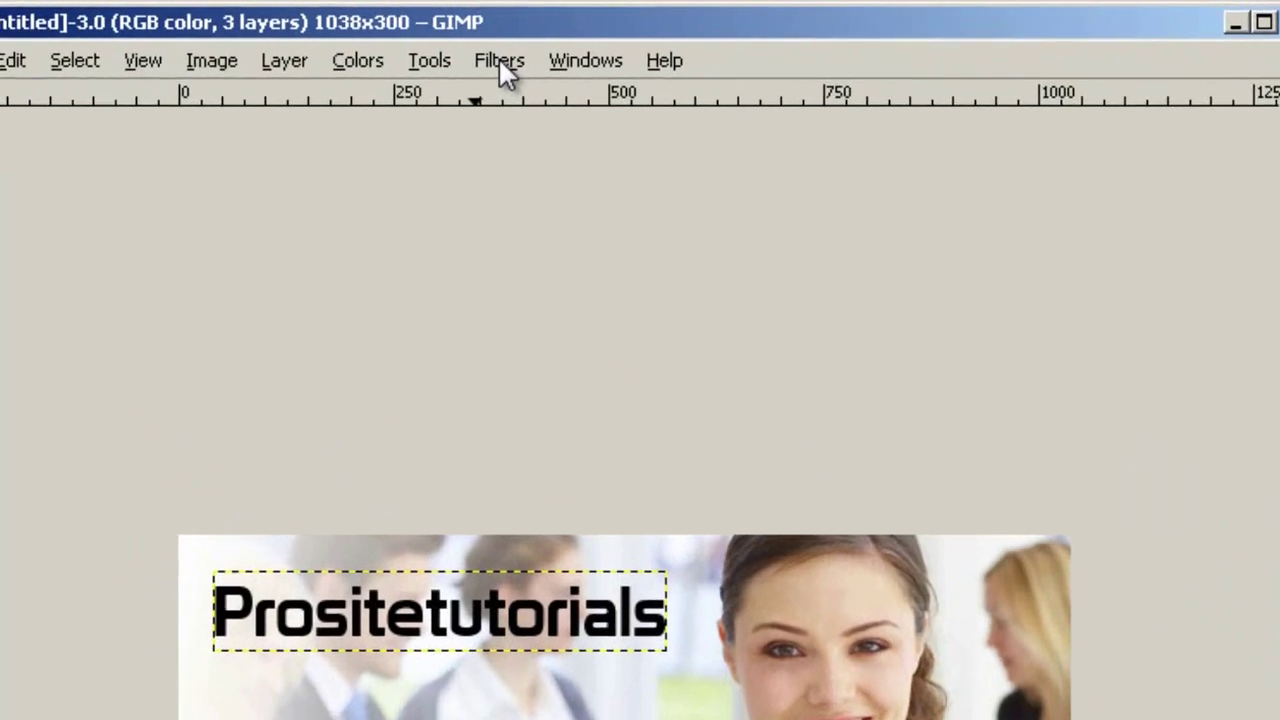
# Apply a black Drop Shadow to the title with offsets 4 and 4, blur radius 15 and opacity 74
pyautogui.click(548, 35)
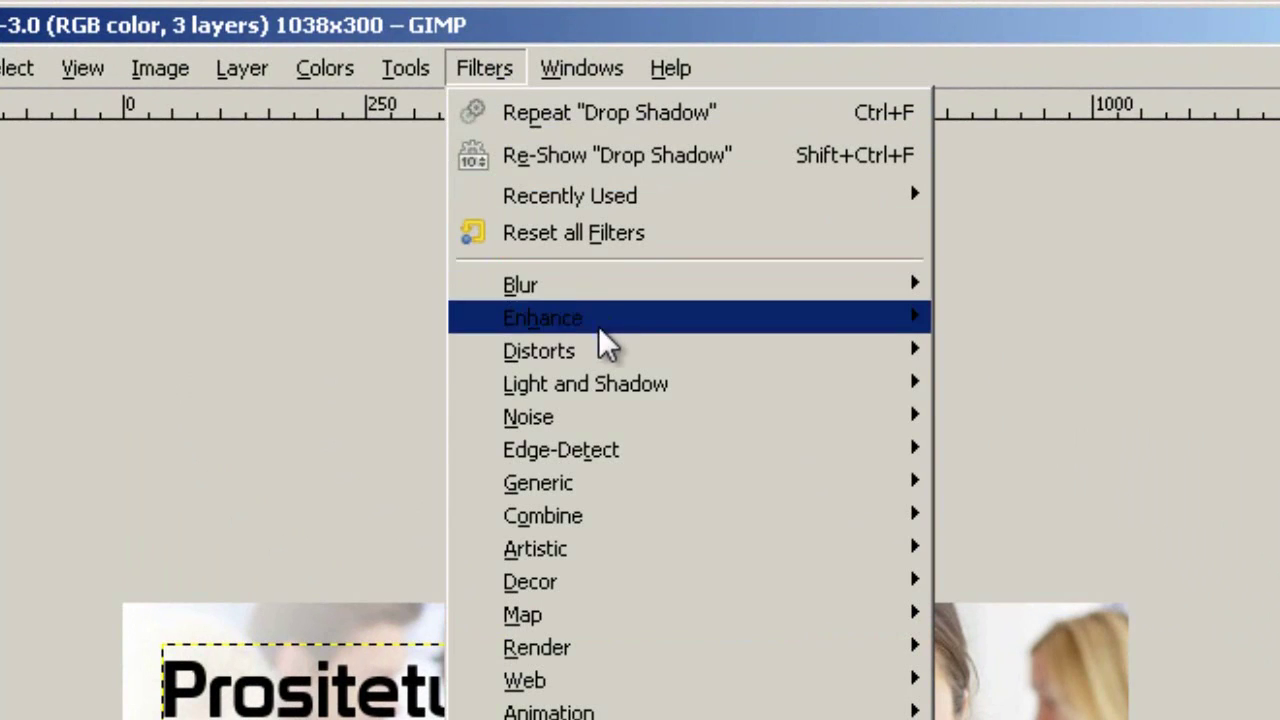
pyautogui.moveTo(597, 403)
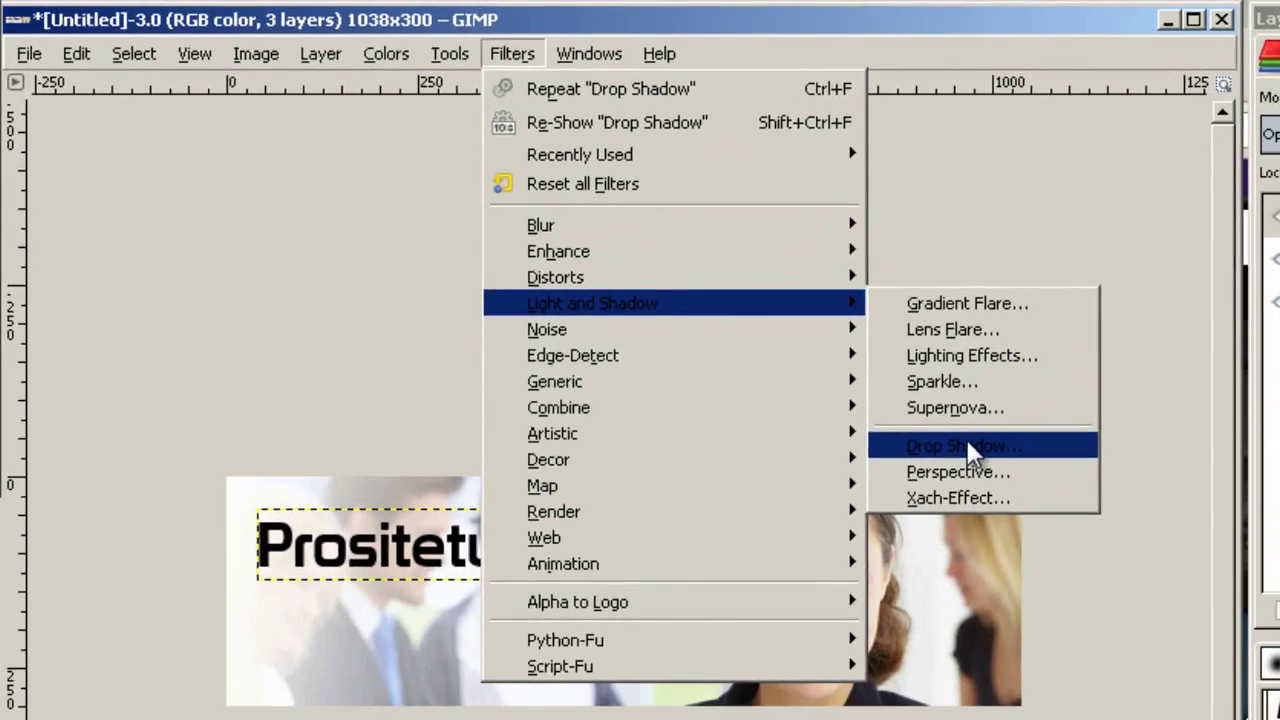
pyautogui.click(1060, 565)
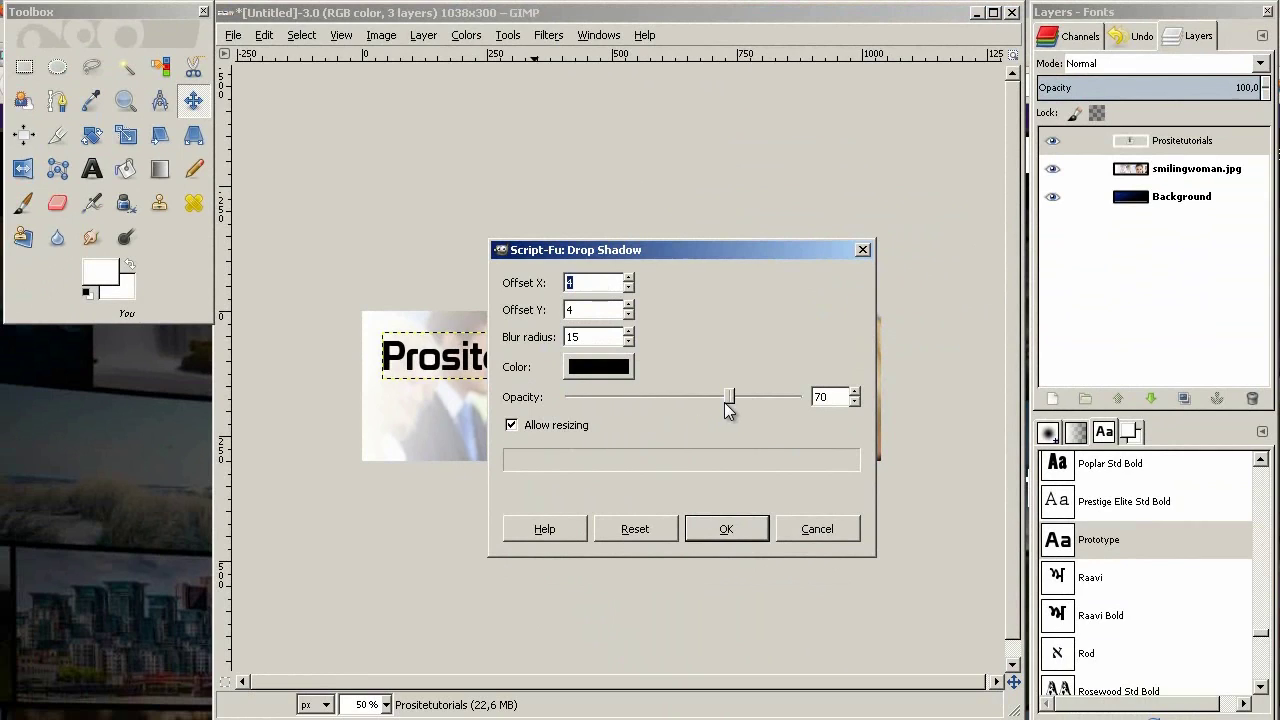
pyautogui.moveTo(724, 402)
pyautogui.mouseDown()
pyautogui.moveTo(676, 406)
pyautogui.moveTo(730, 404)
pyautogui.mouseUp()
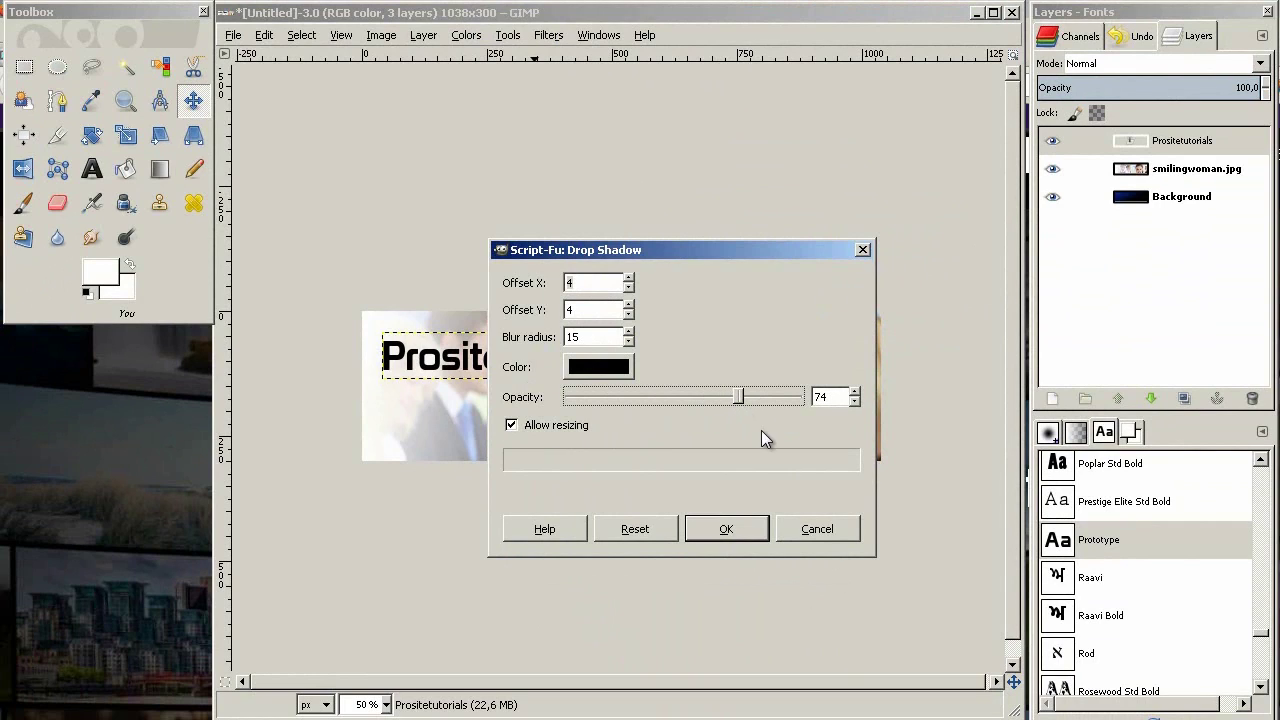
pyautogui.click(726, 531)
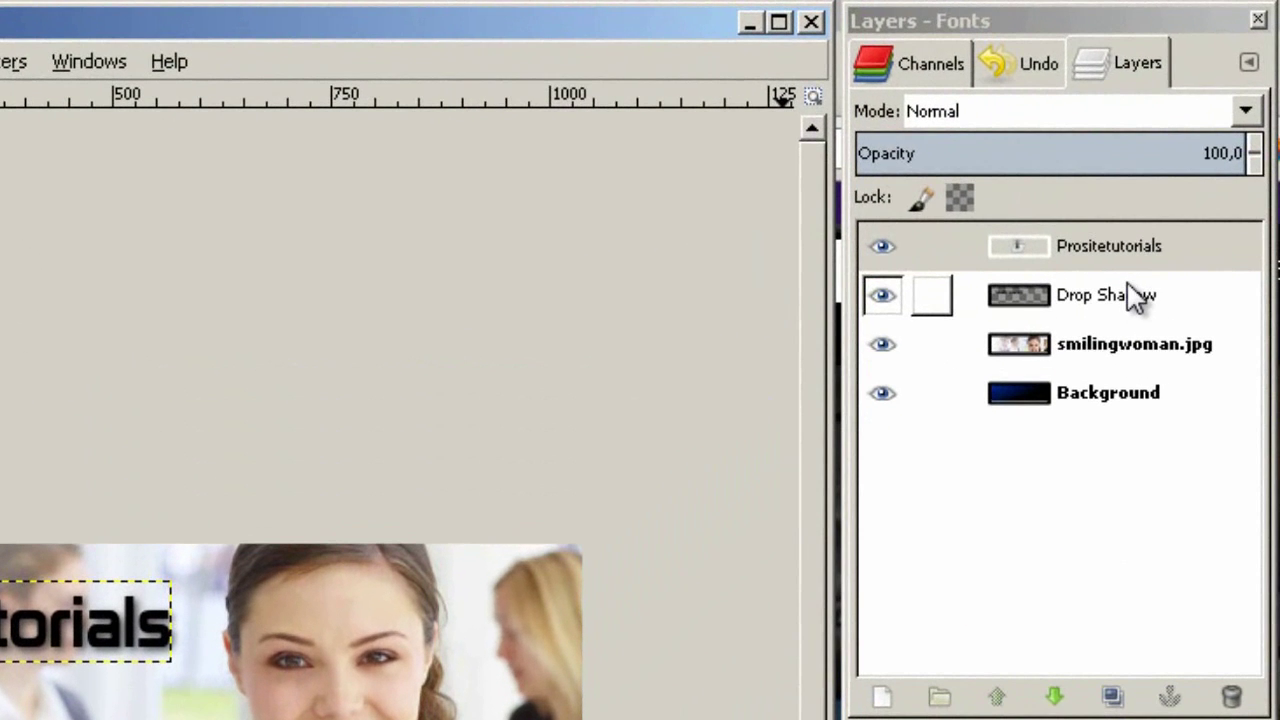
# Select the Drop Shadow layer and move it slightly down and left behind the title
pyautogui.click(1130, 286)
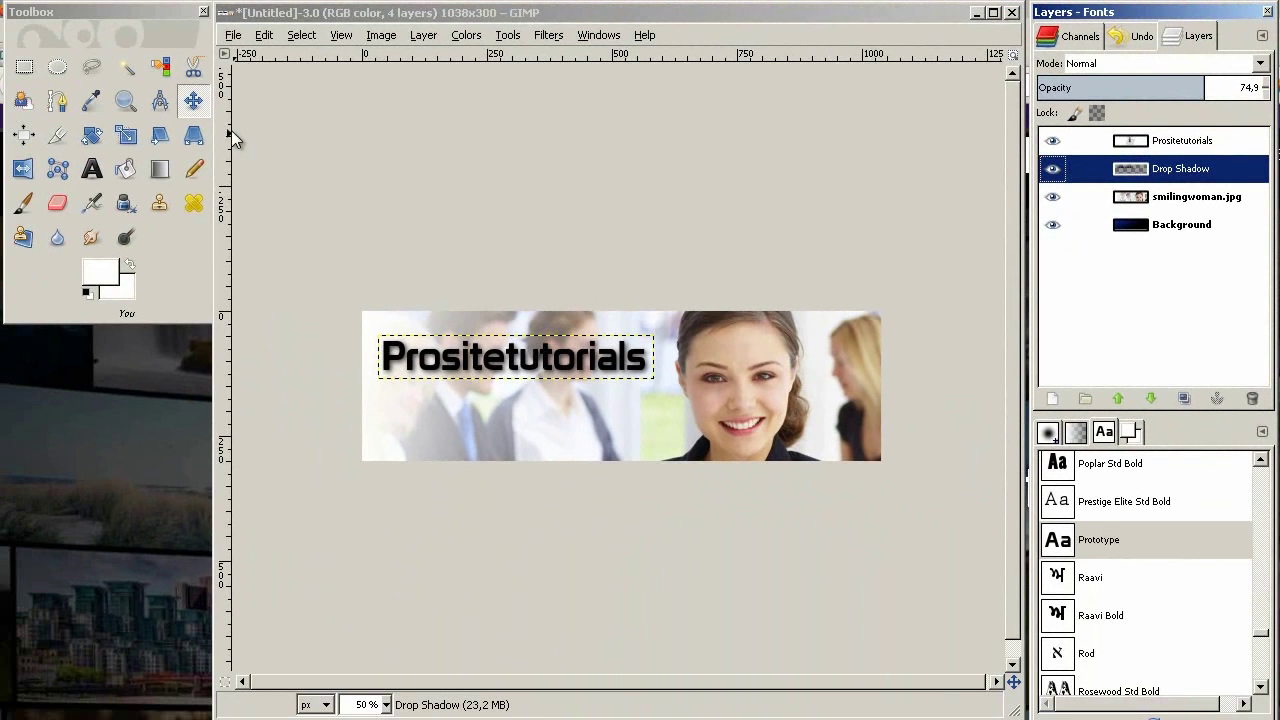
pyautogui.click(193, 101)
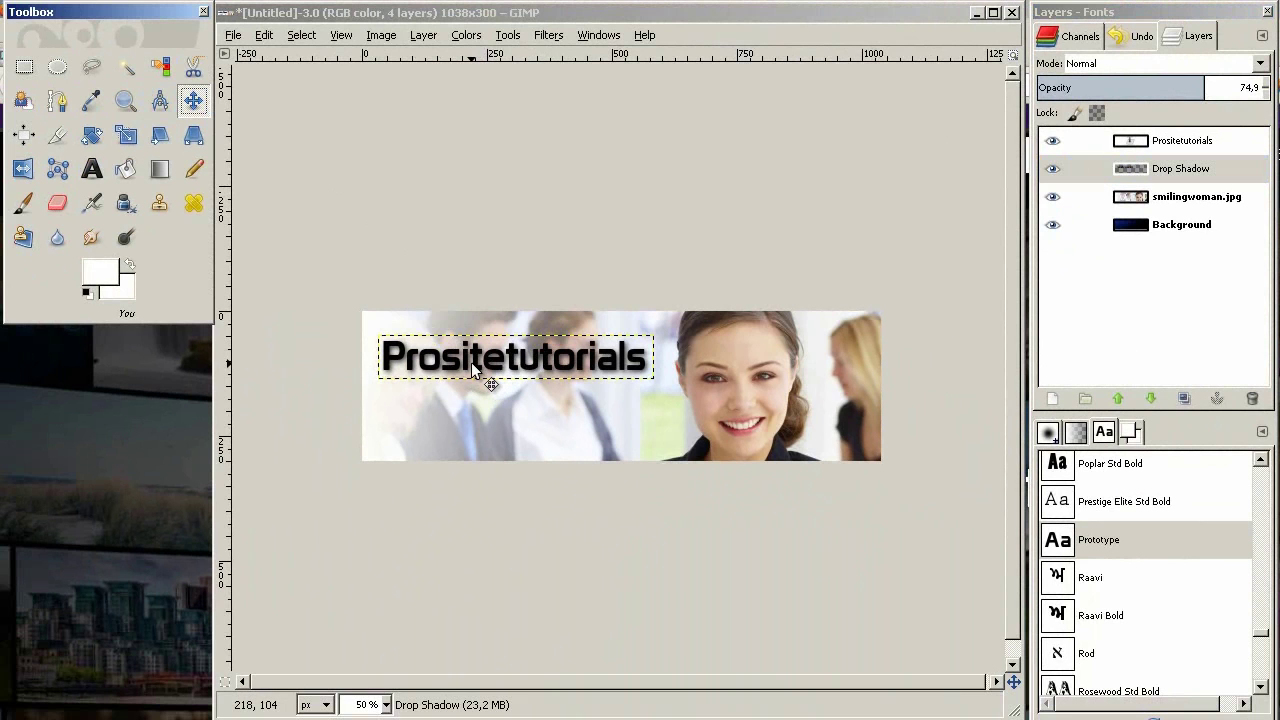
pyautogui.moveTo(471, 363); pyautogui.dragTo(464, 365)
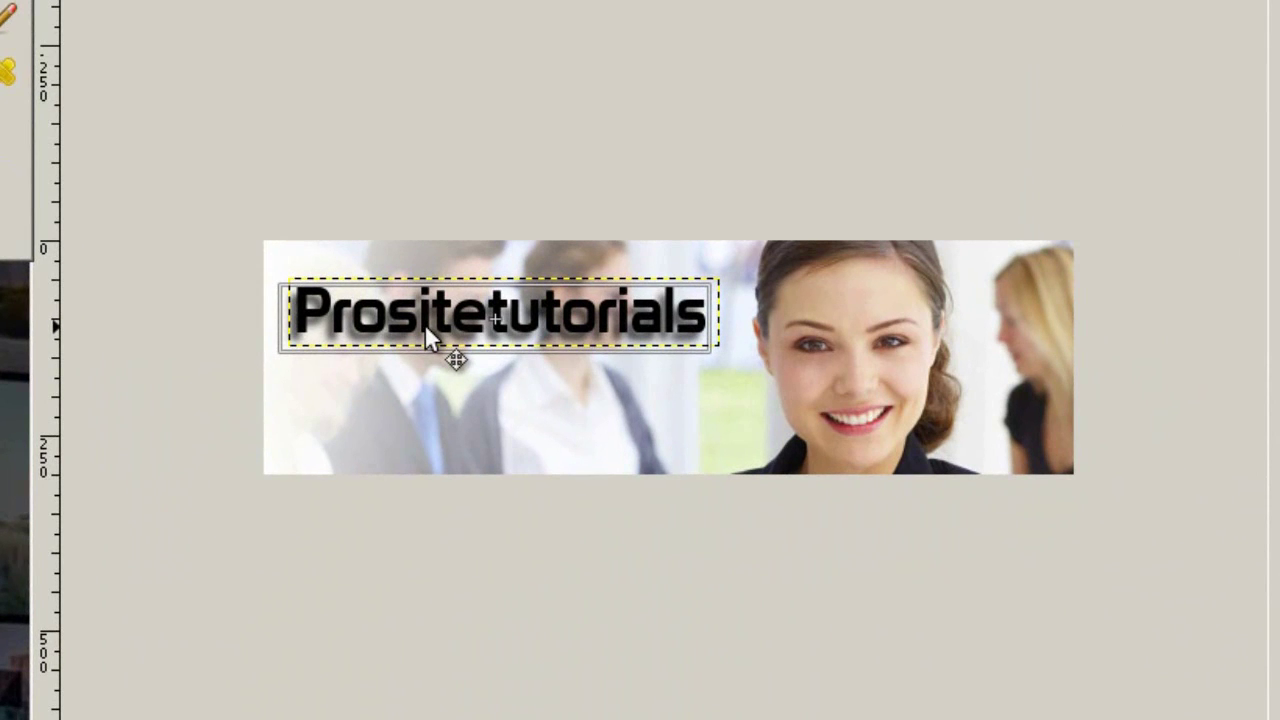
pyautogui.moveTo(428, 338); pyautogui.dragTo(421, 344)
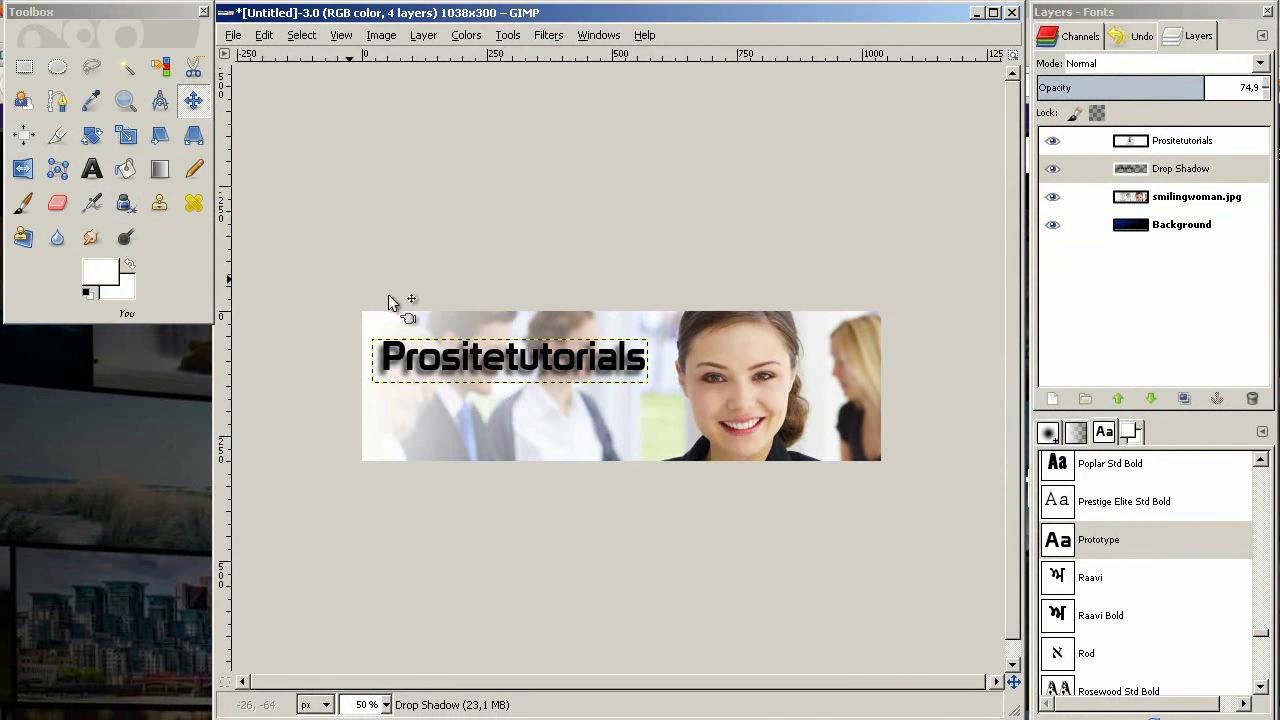
# Try to start a text box below the title with size 35 px and black text color
pyautogui.click(98, 171)
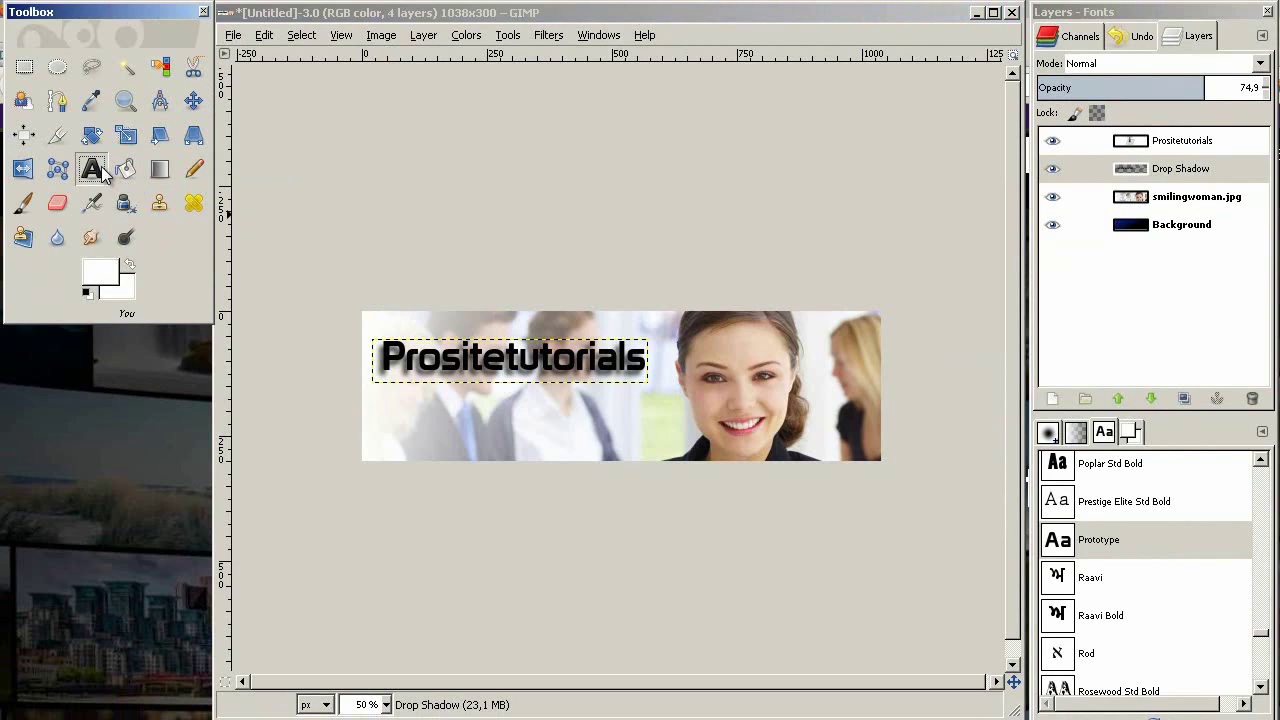
pyautogui.click(388, 417)
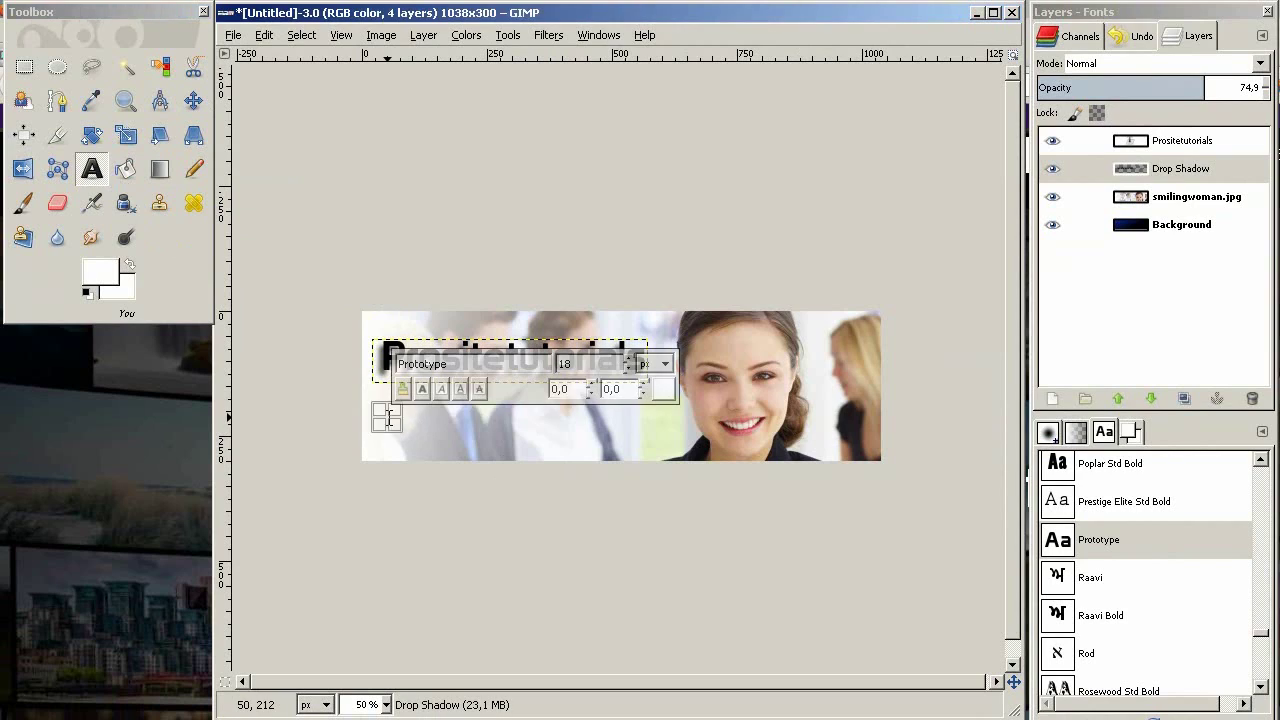
pyautogui.doubleClick(590, 363)
pyautogui.write('35')
pyautogui.click(663, 389)
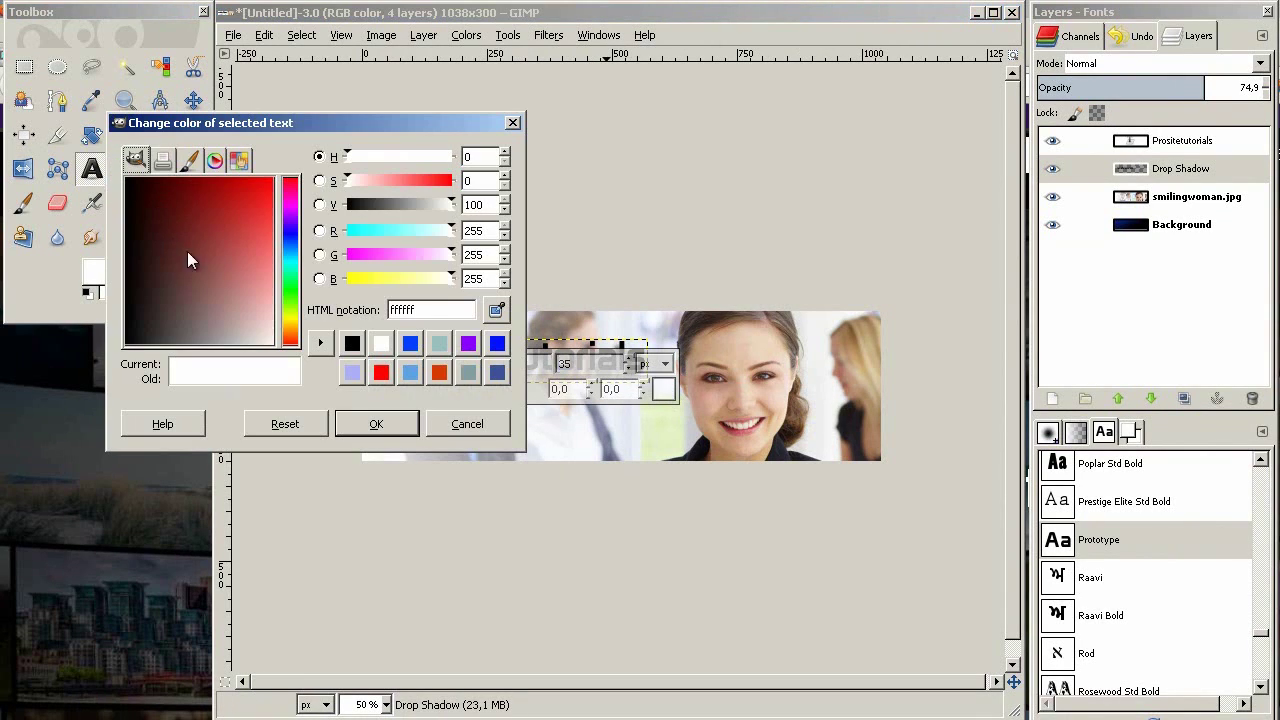
pyautogui.moveTo(187, 252); pyautogui.dragTo(99, 367)
pyautogui.click(379, 421)
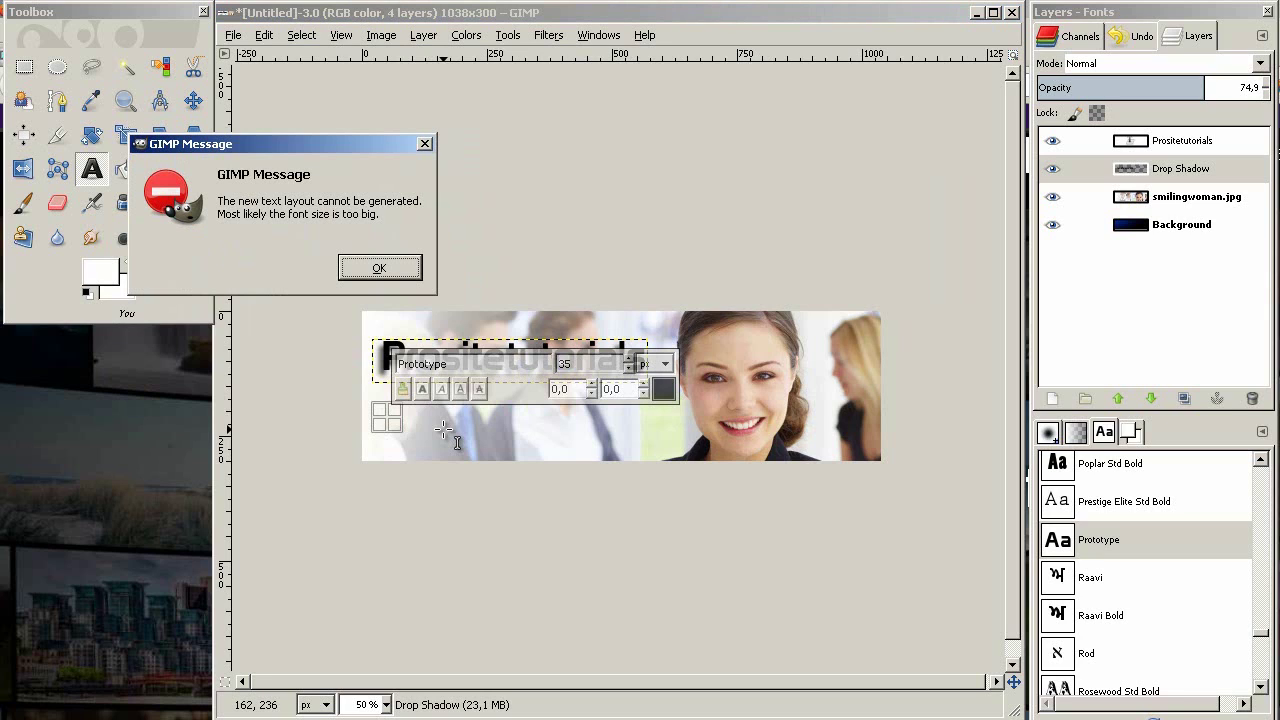
pyautogui.click(379, 267)
# Add a new transparent layer above the Prositetutorials text layer
pyautogui.click(1200, 145)
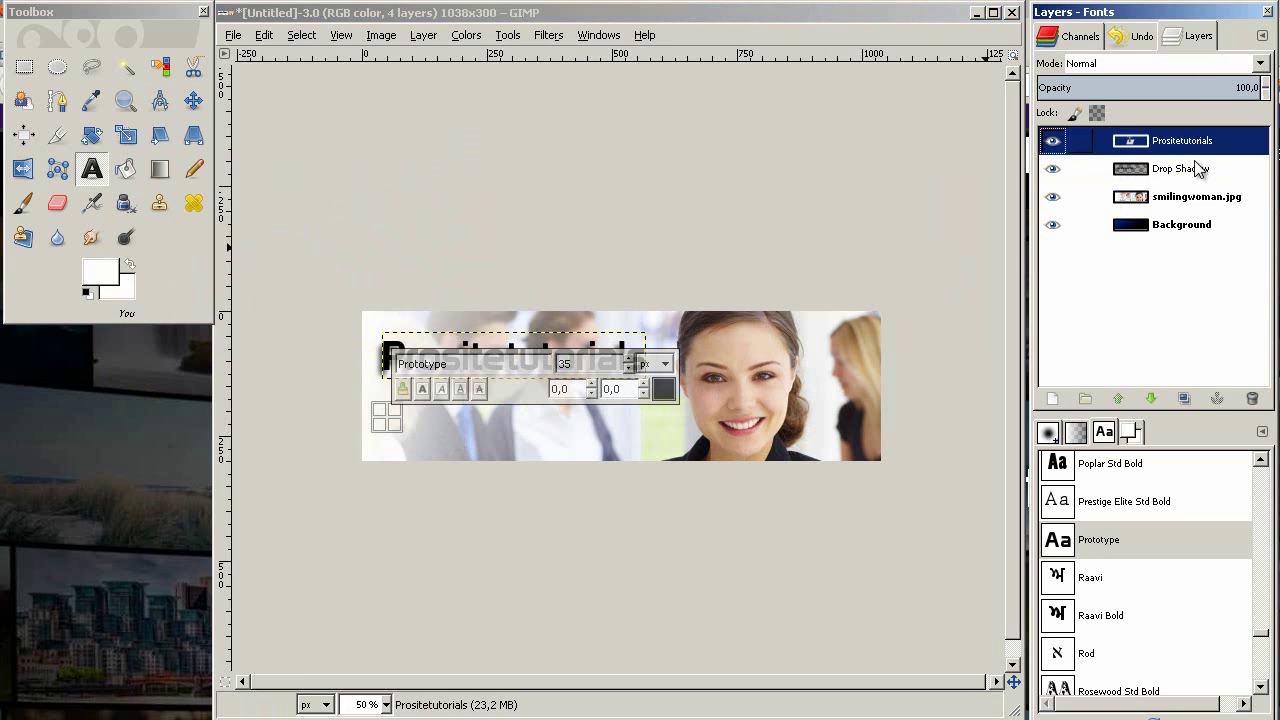
pyautogui.click(1050, 400)
pyautogui.click(302, 462)
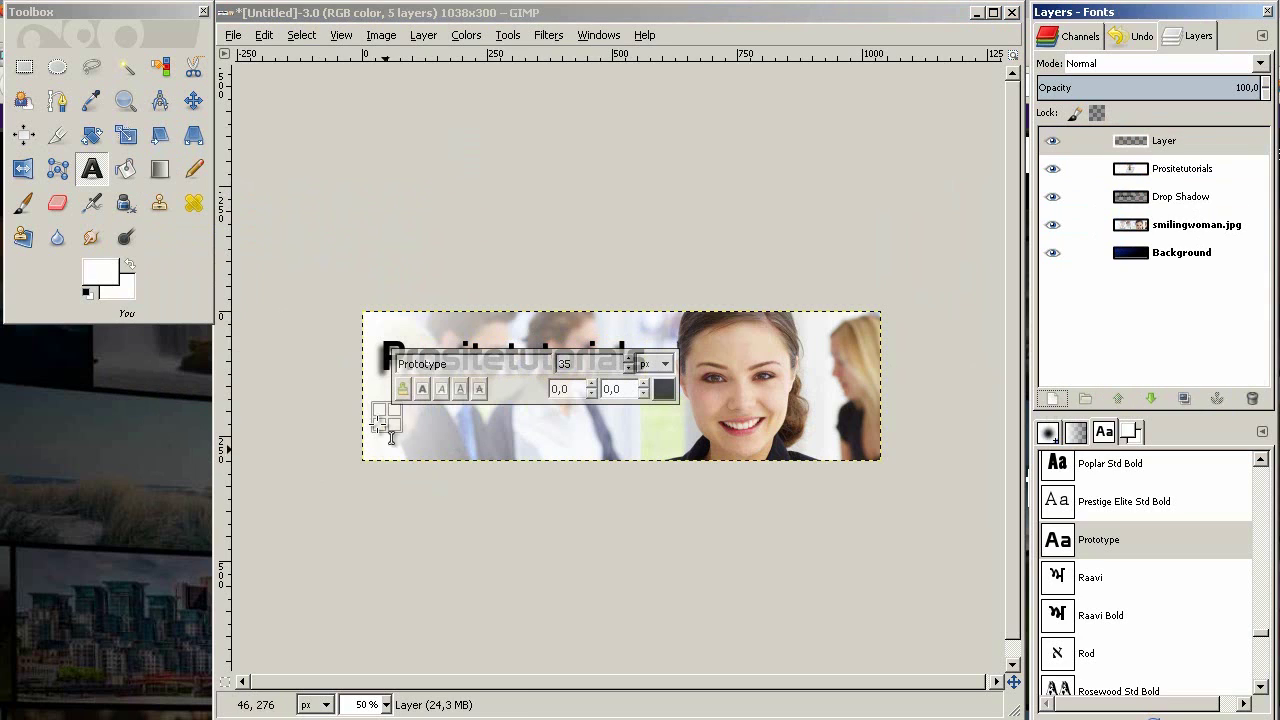
pyautogui.press('b')
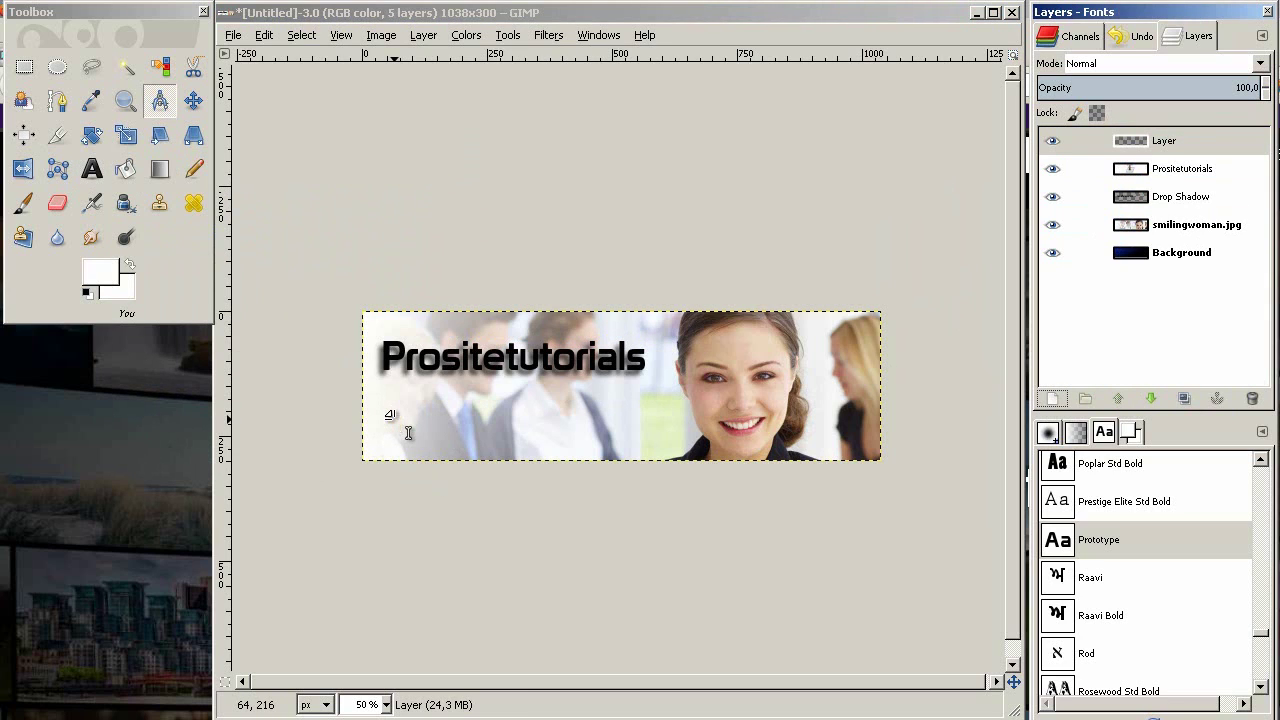
pyautogui.click(394, 419)
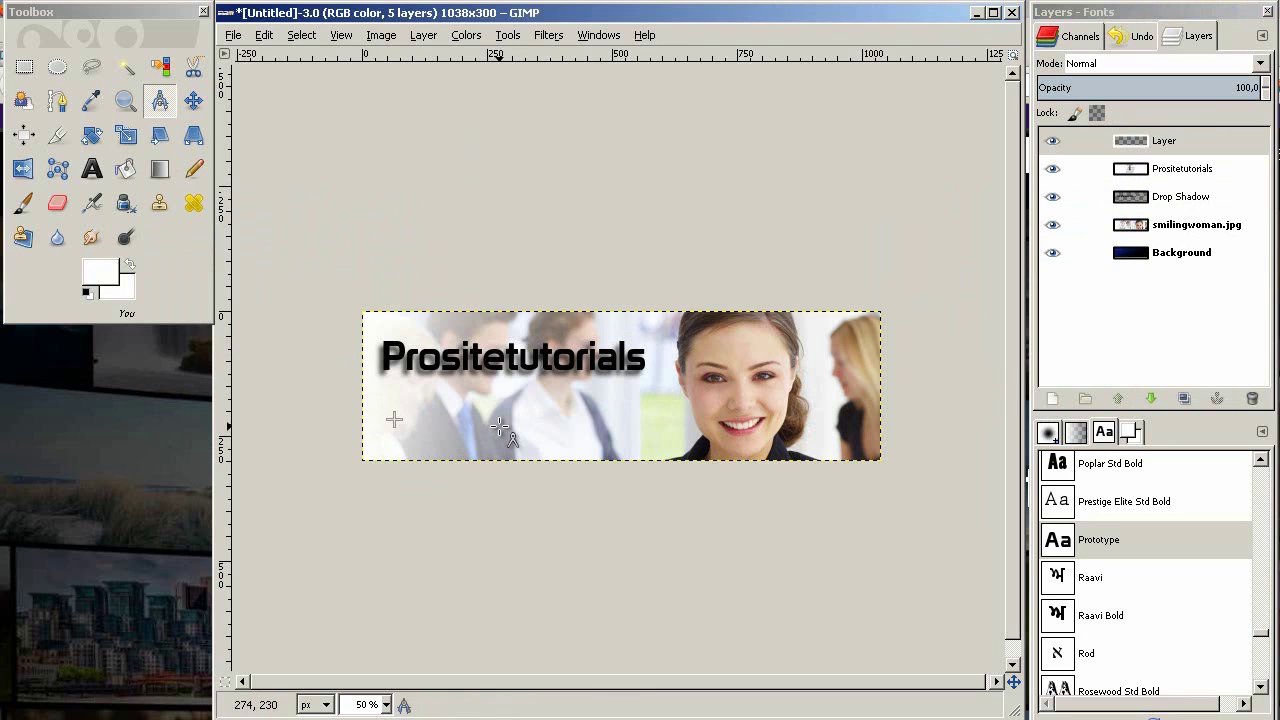
# Start a text box below the title with the Text tool, using size 35 px and text color 000000
pyautogui.click(91, 169)
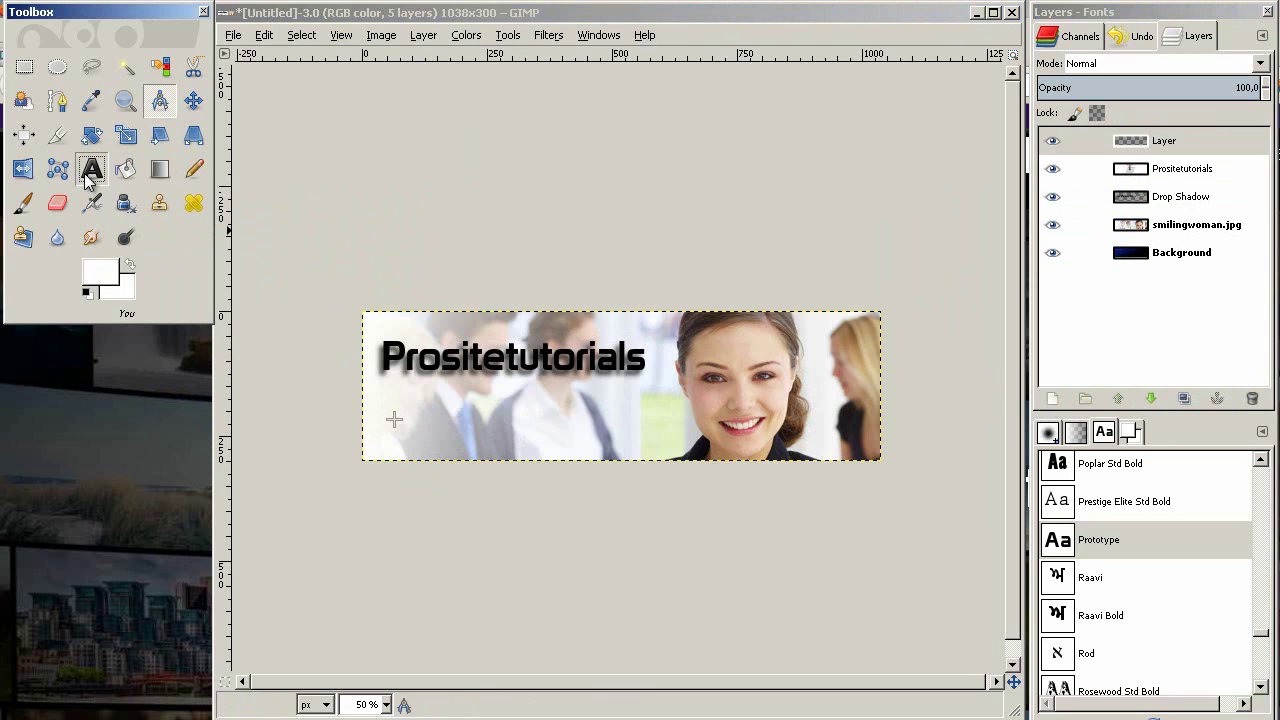
pyautogui.click(422, 359)
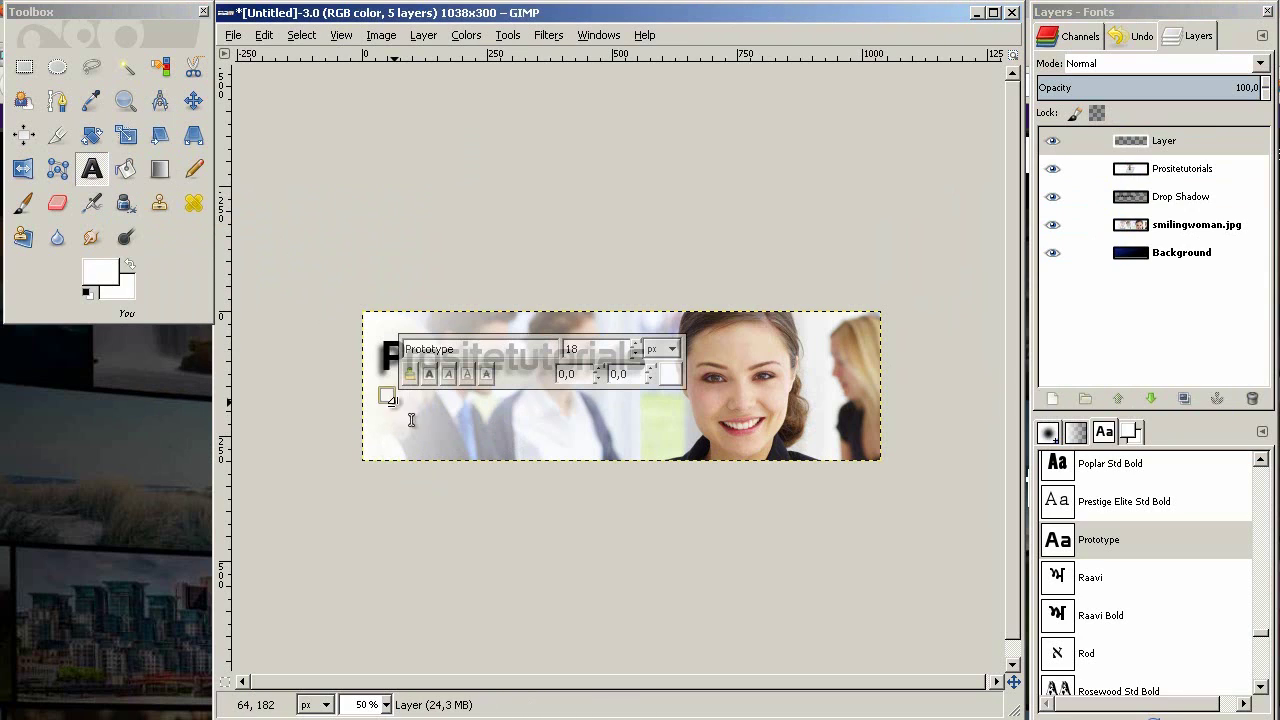
pyautogui.doubleClick(582, 349)
pyautogui.click(669, 373)
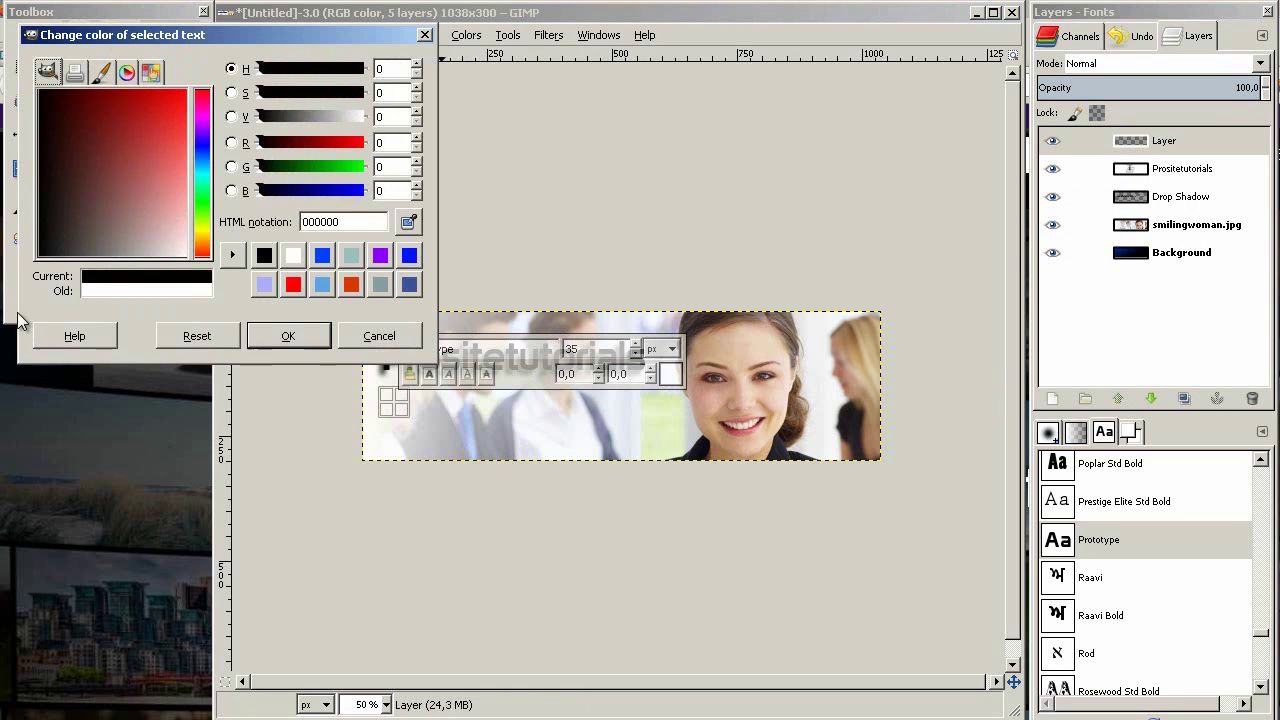
pyautogui.click(284, 334)
# Enter the tagline "Making a website has never been" with "so easy..." indented on a second line
pyautogui.write('M')
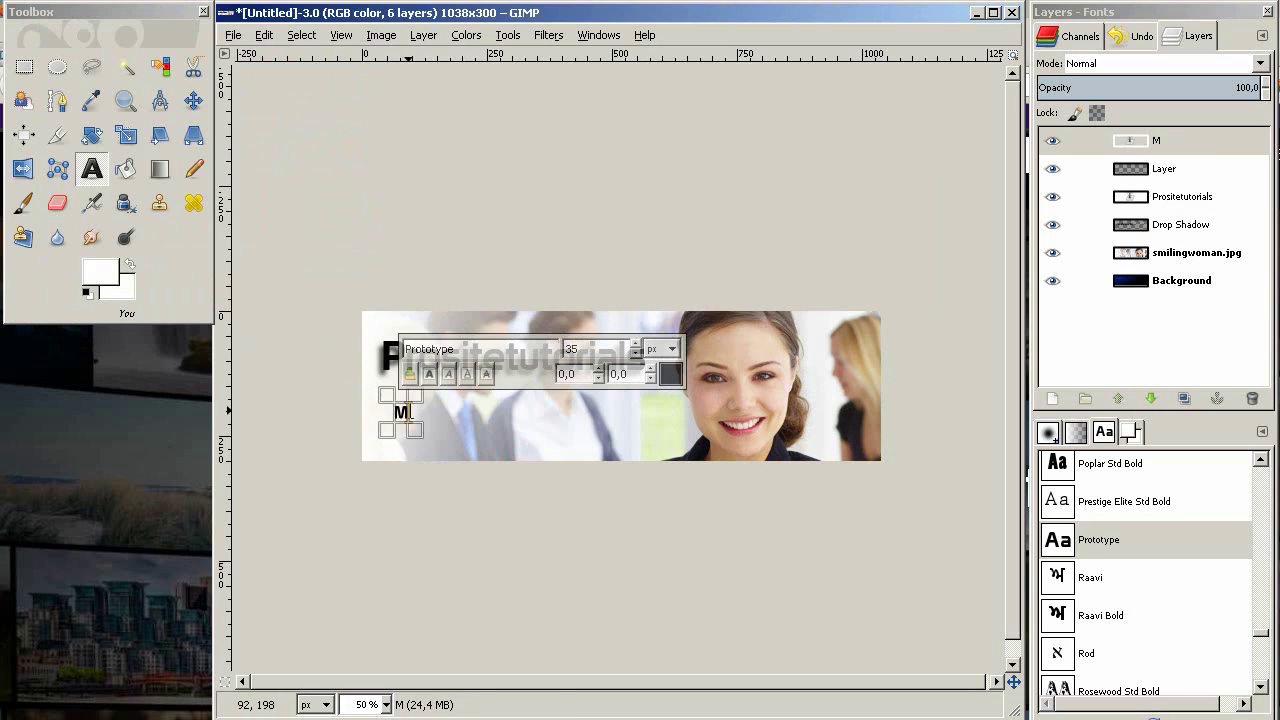
pyautogui.write('aking a w')
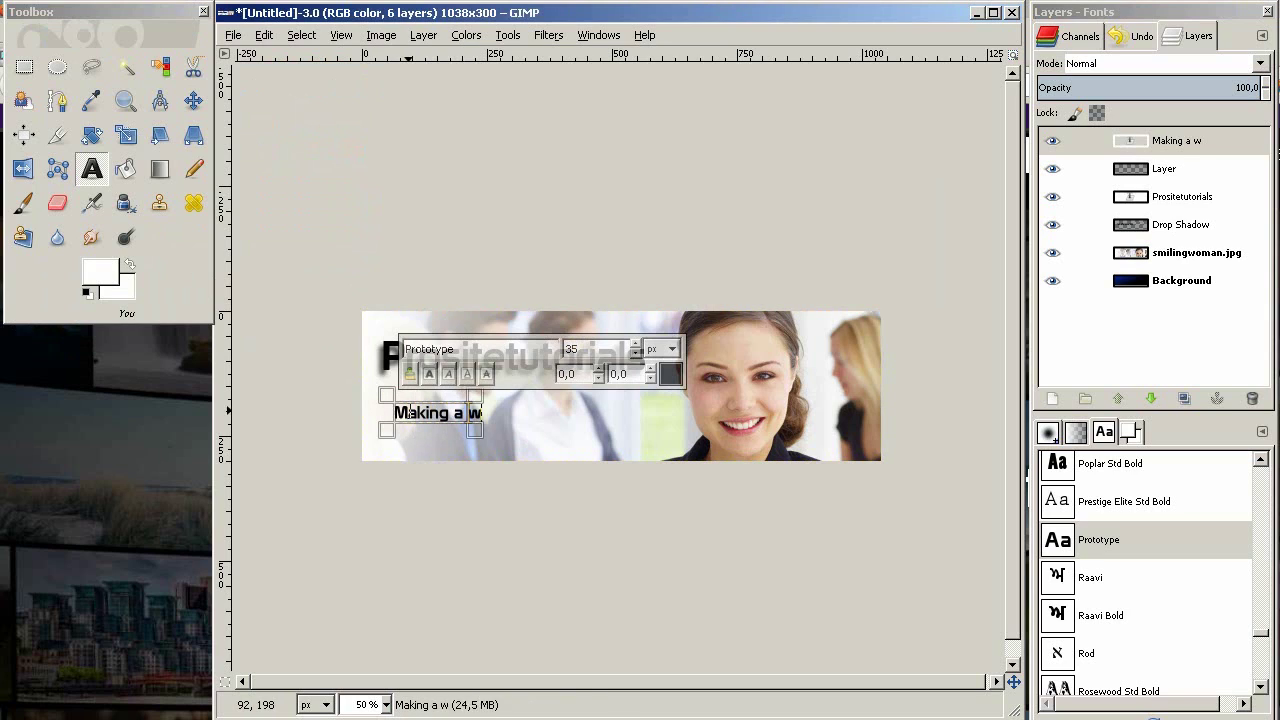
pyautogui.write('ebsite has never been')
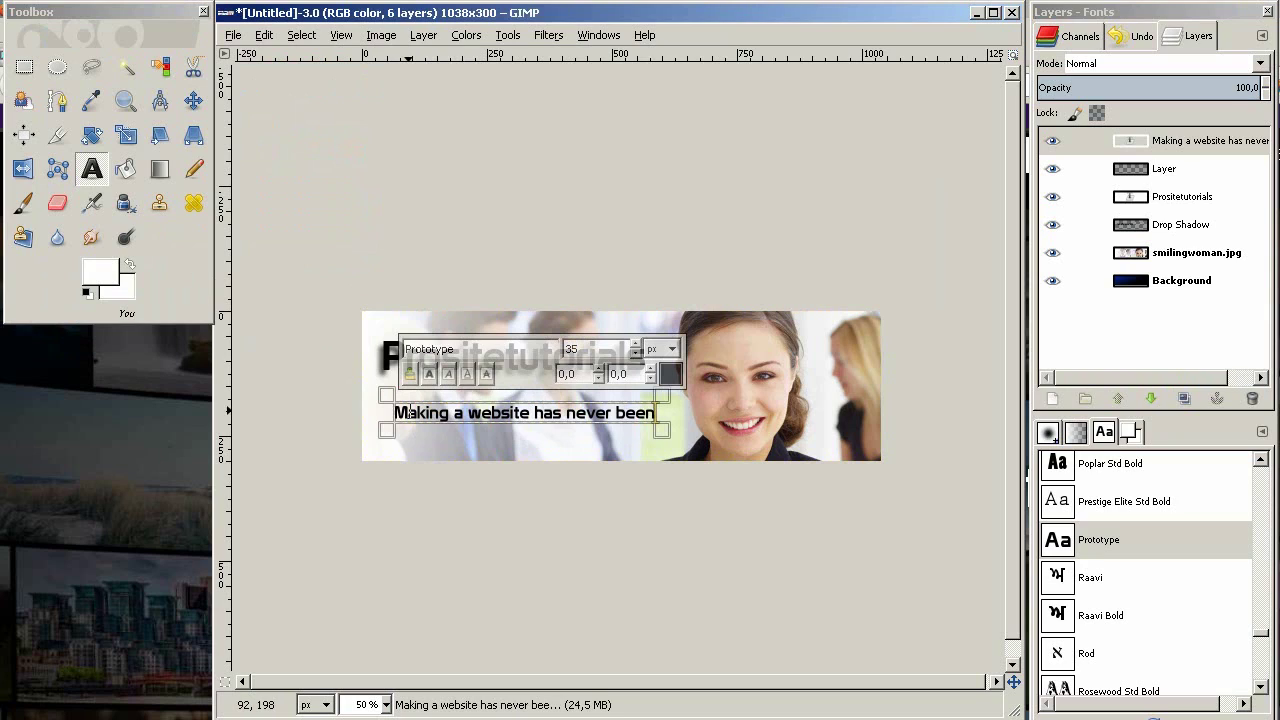
pyautogui.press('Return')
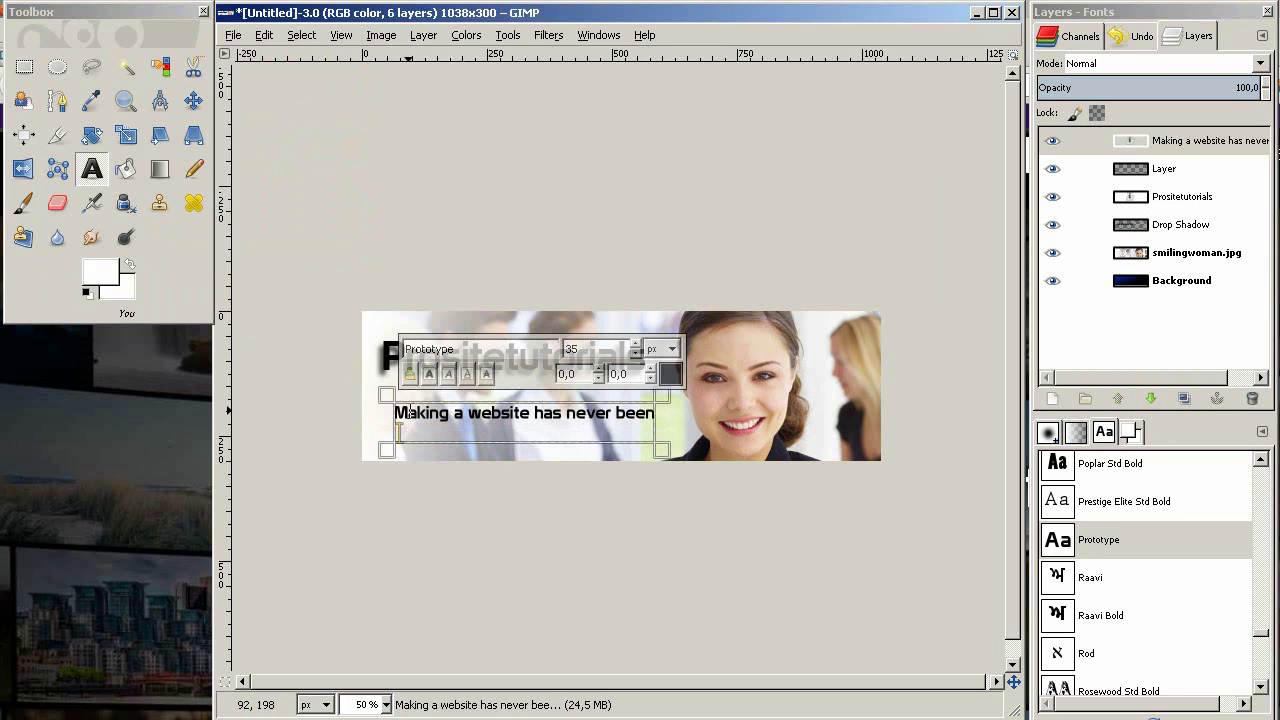
pyautogui.write('so easy...')
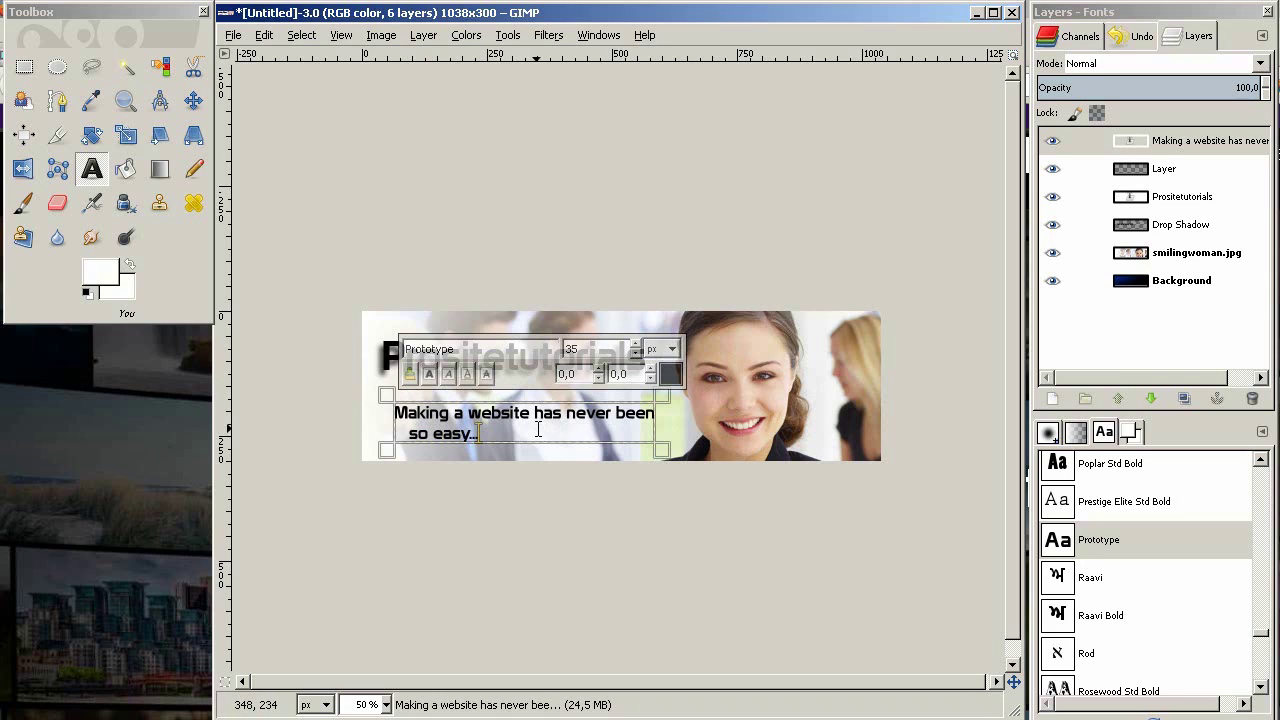
# Select all of the tagline text and set its font size to 40 px
pyautogui.hotkey('ctrl', 'a')
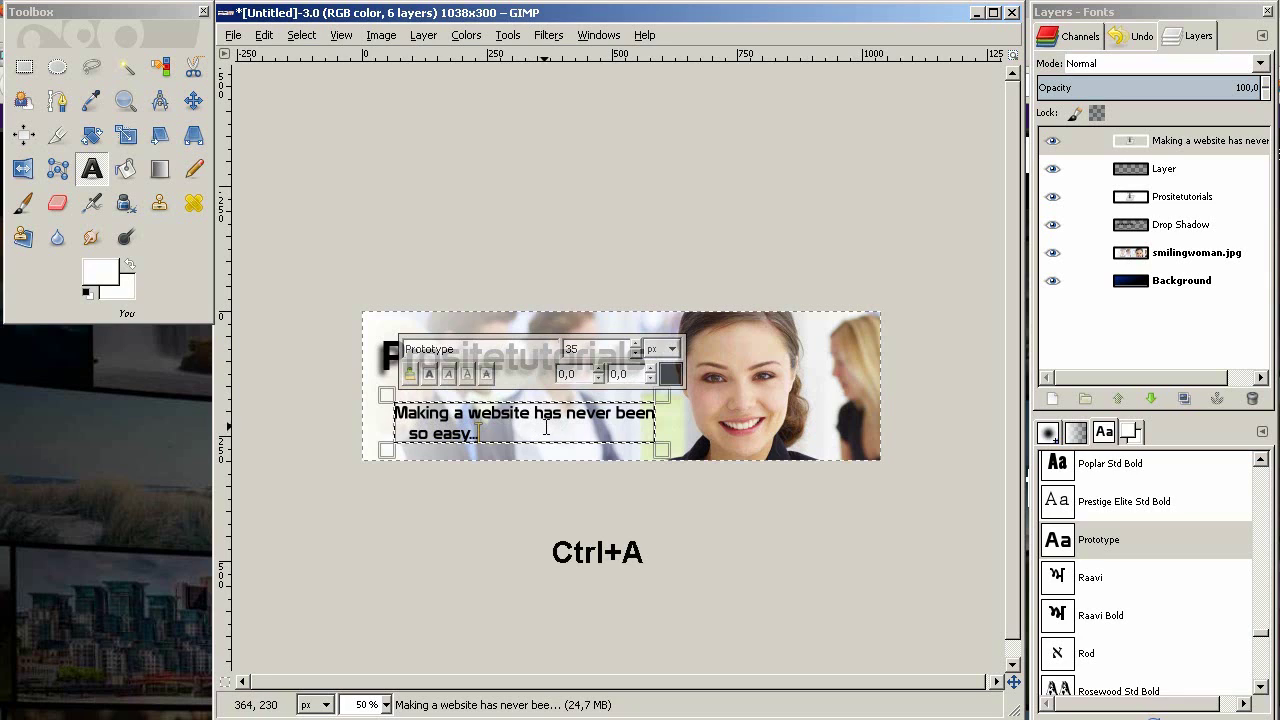
pyautogui.hotkey('ctrl', 'a')
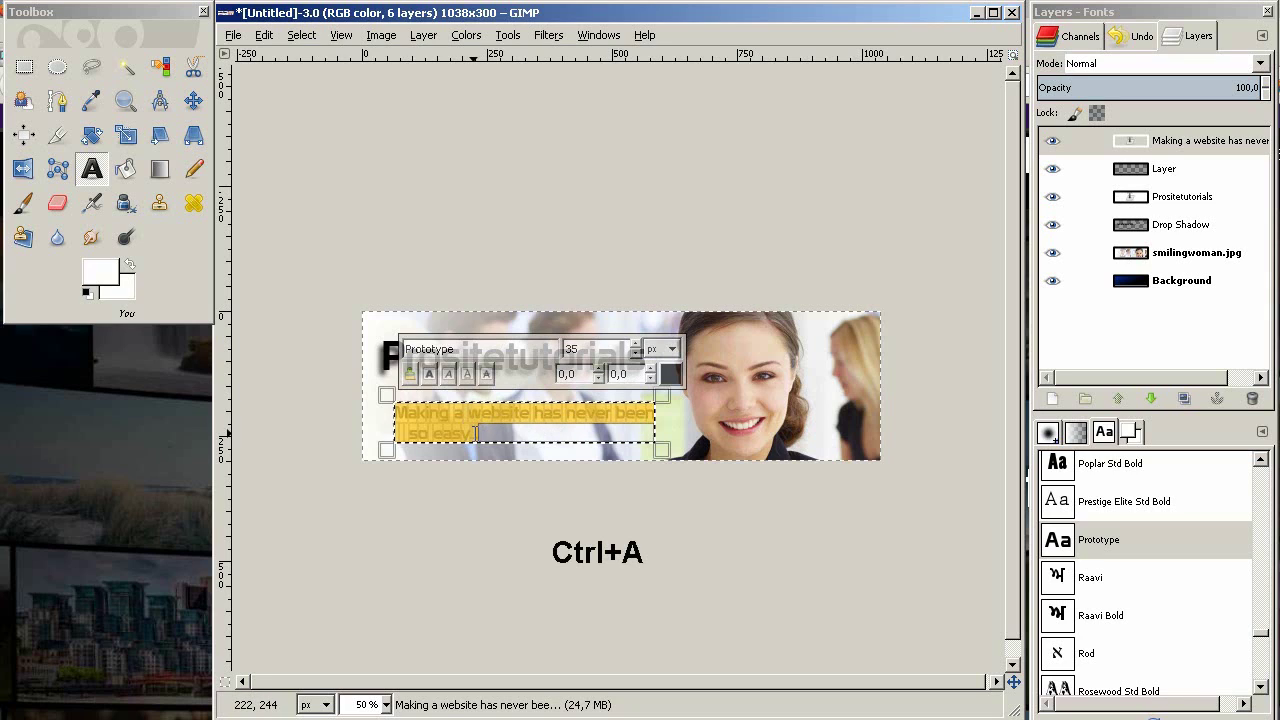
pyautogui.click(474, 433)
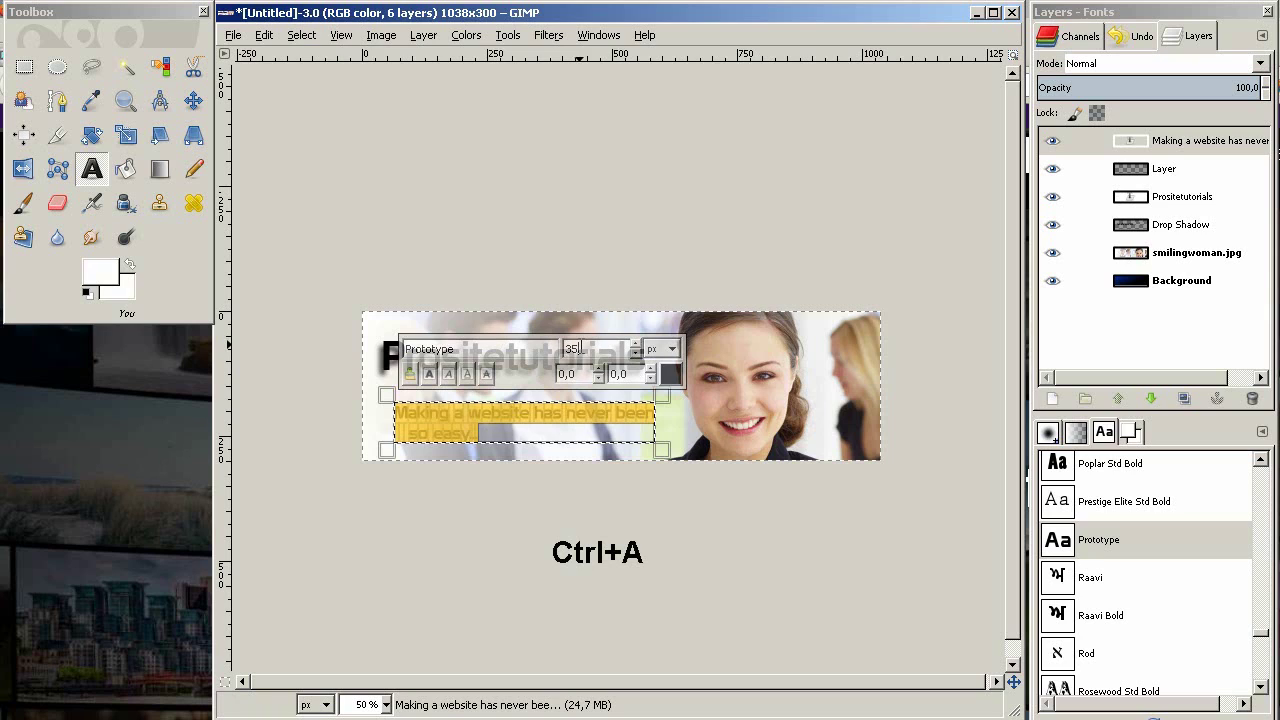
pyautogui.write('40')
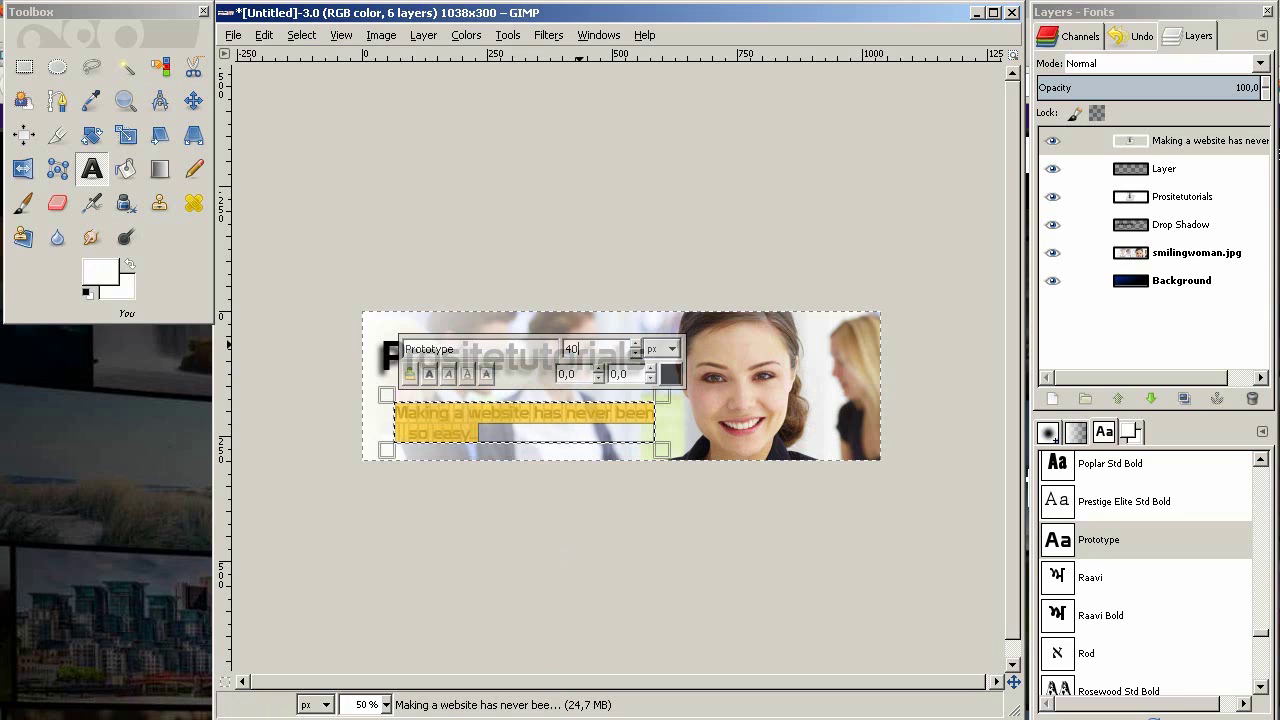
pyautogui.press('Return')
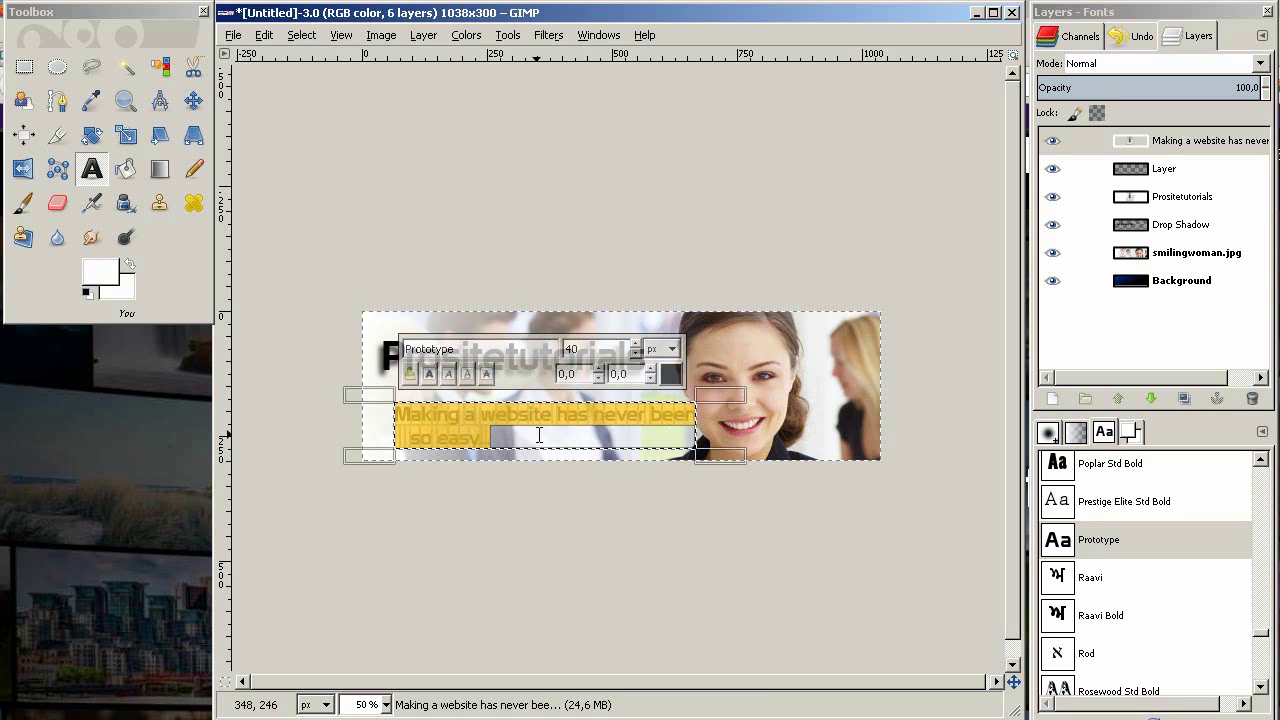
pyautogui.moveTo(540, 435); pyautogui.dragTo(400, 410)
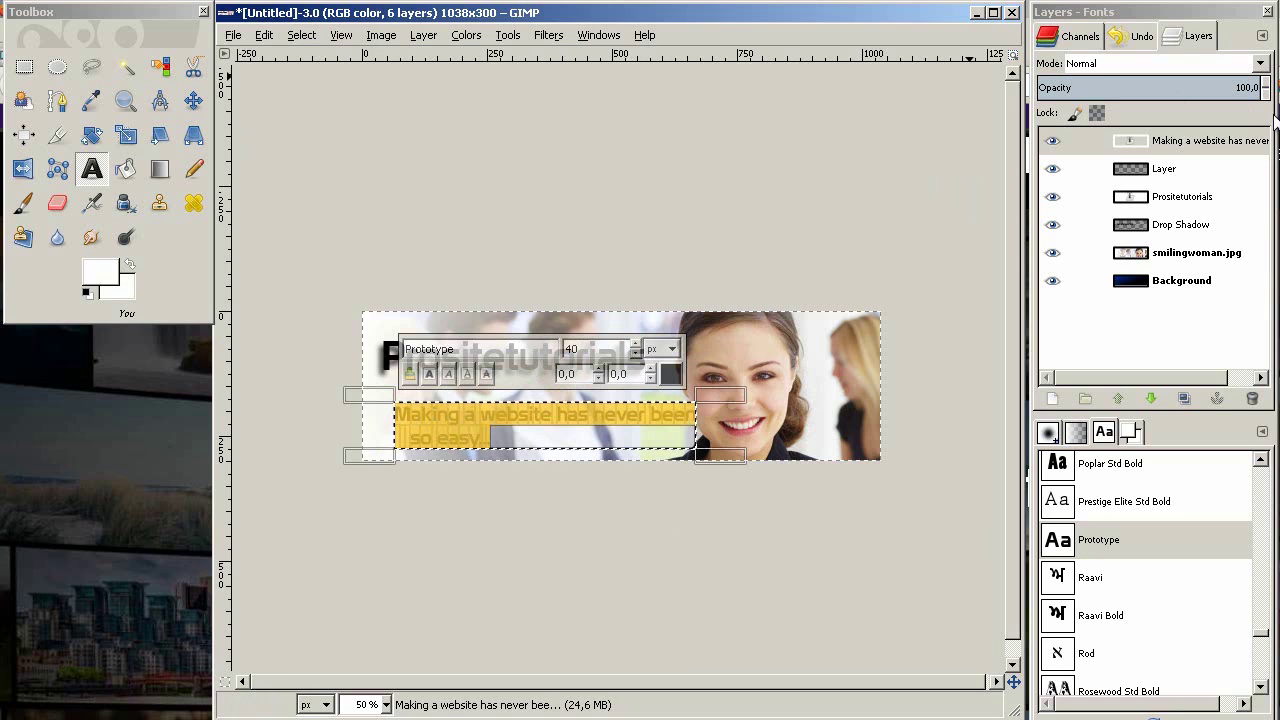
pyautogui.click(502, 424)
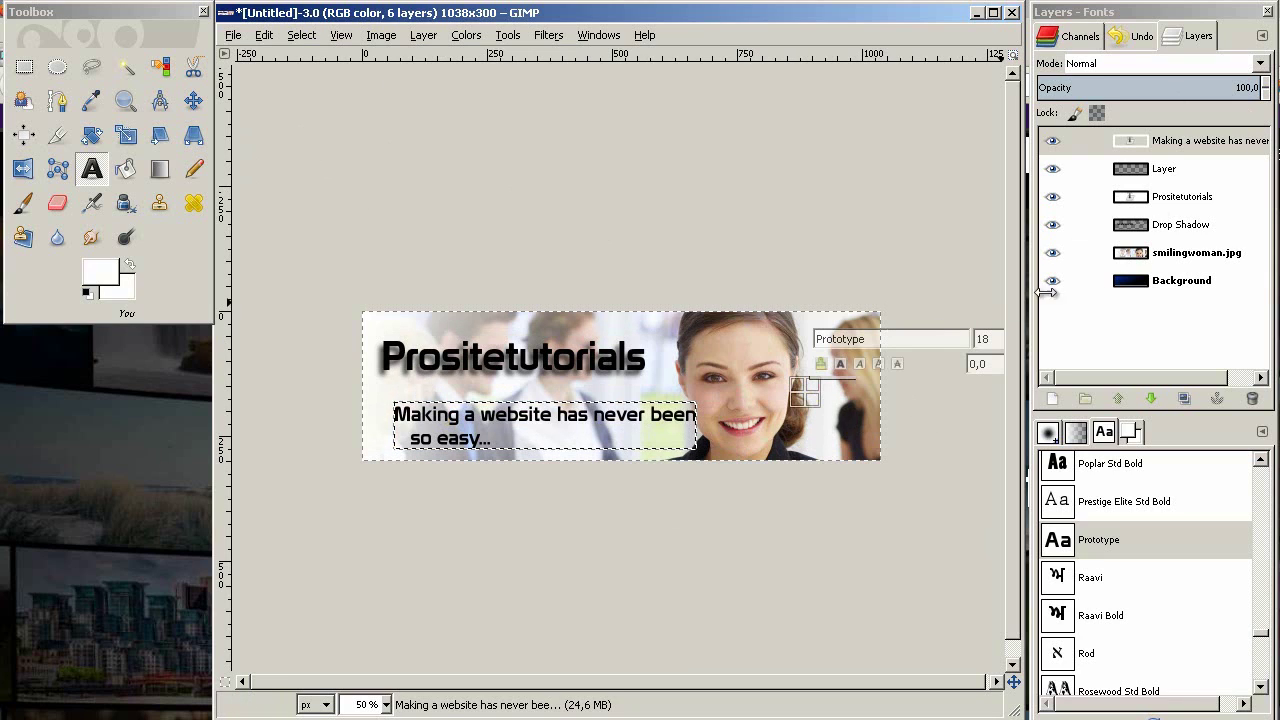
# Move the tagline text layer about 48 px left and 28 px up, closer beneath the Prositetutorials title
pyautogui.click(199, 109)
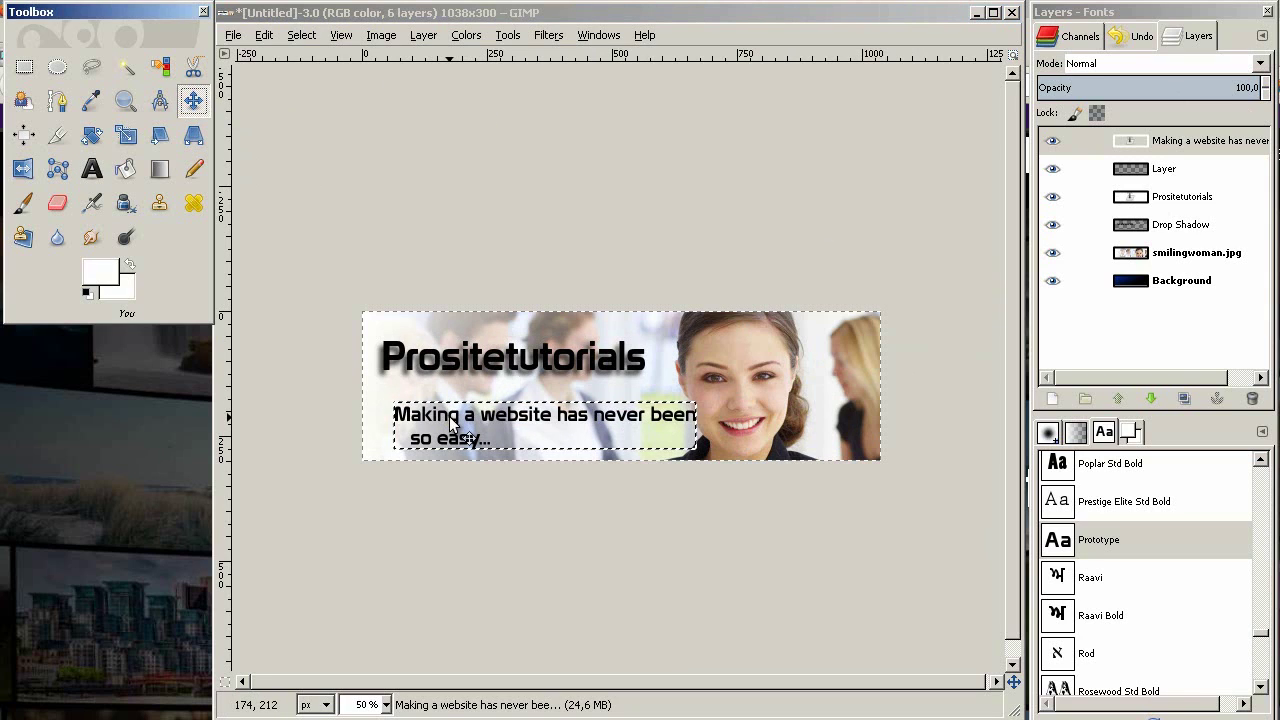
pyautogui.moveTo(450, 418); pyautogui.dragTo(437, 408)
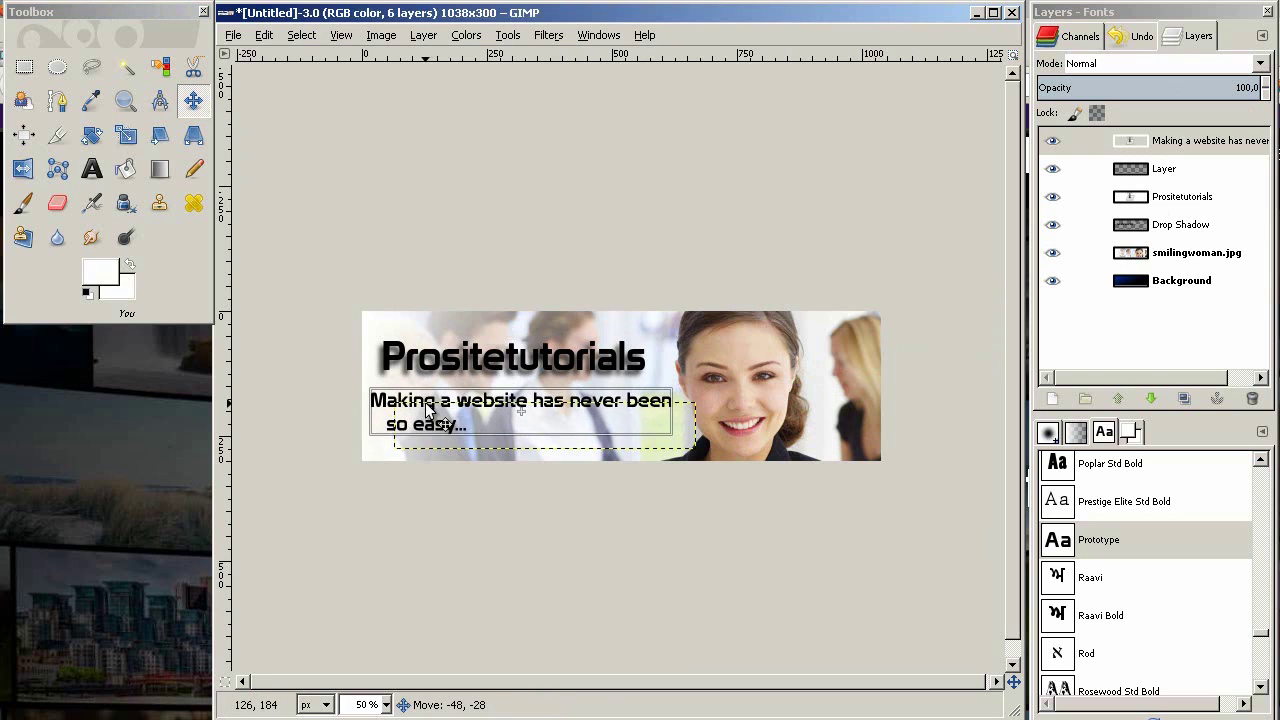
pyautogui.moveTo(430, 410); pyautogui.dragTo(430, 410)
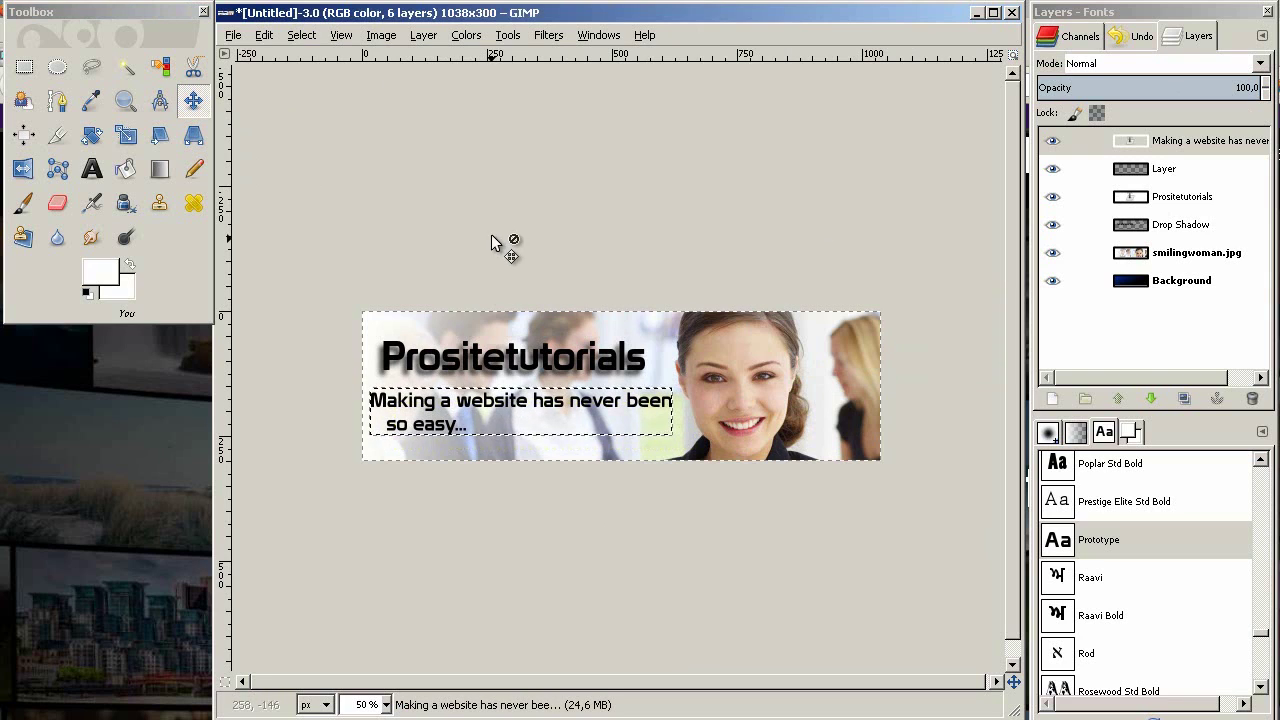
pyautogui.click(24, 66)
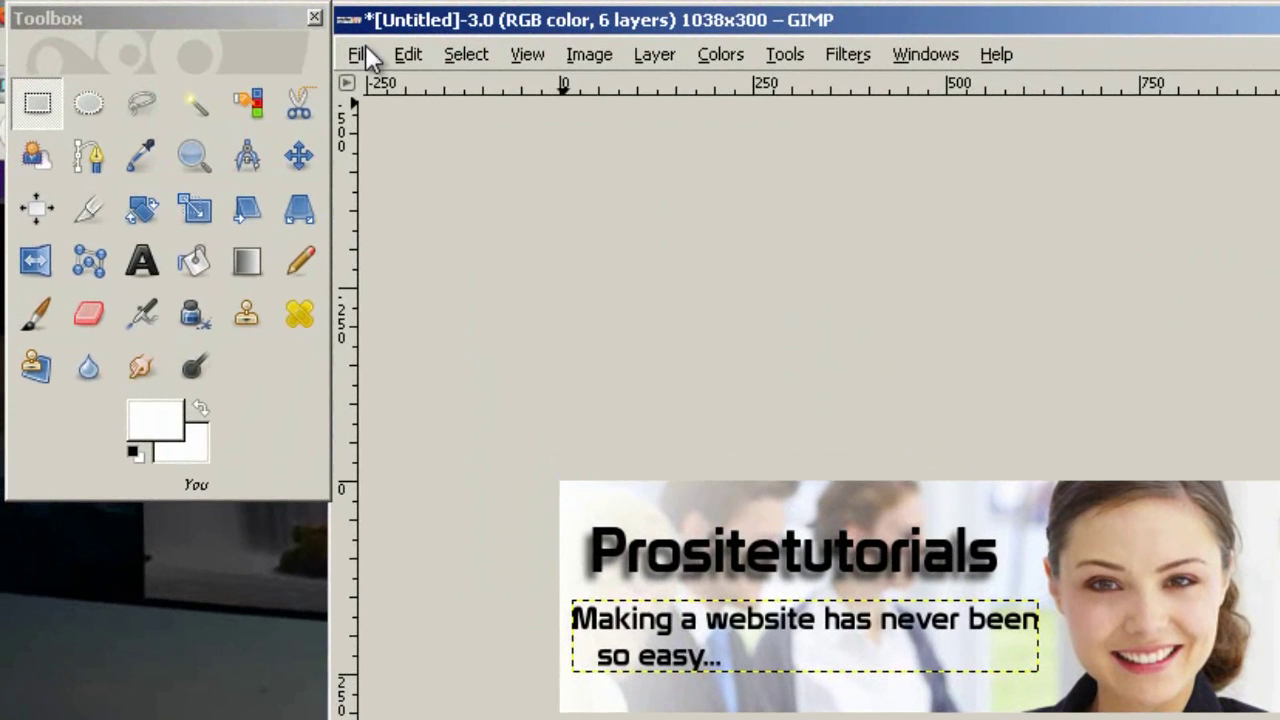
# Start exporting the image and choose the Desktop > Websites > ProSiteTutorials > Images folder as the destination
pyautogui.click(337, 47)
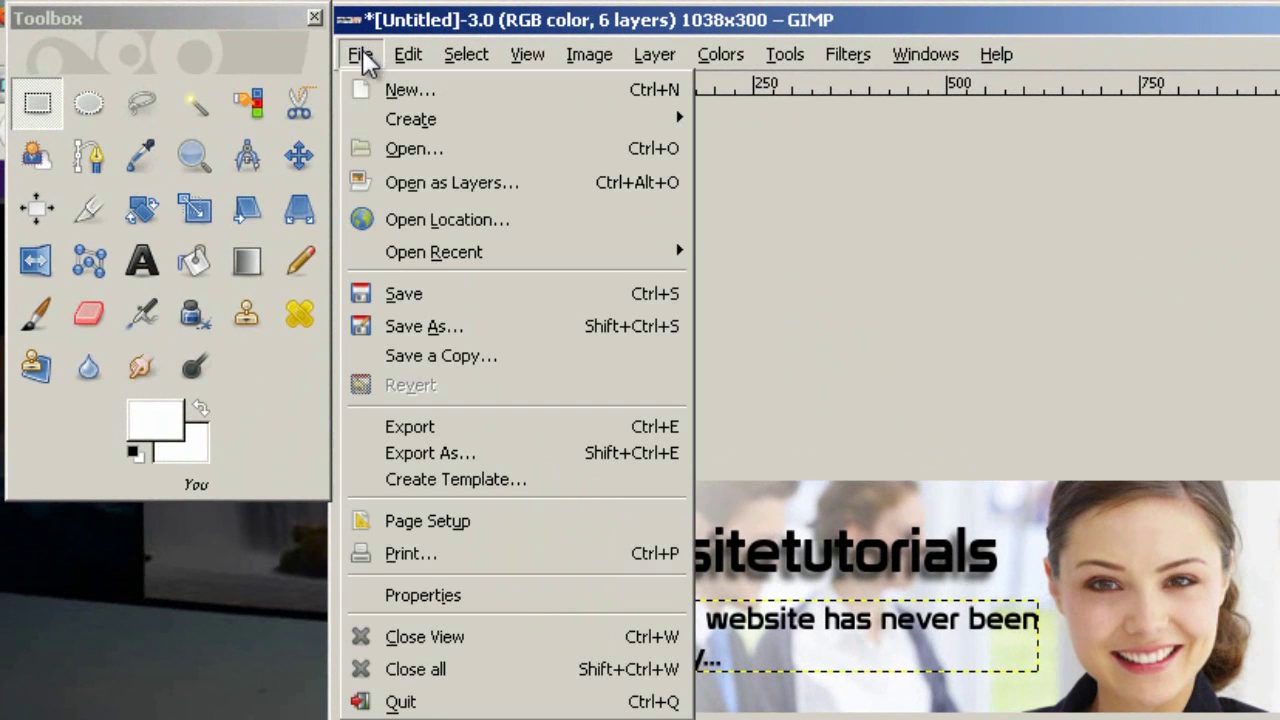
pyautogui.click(578, 453)
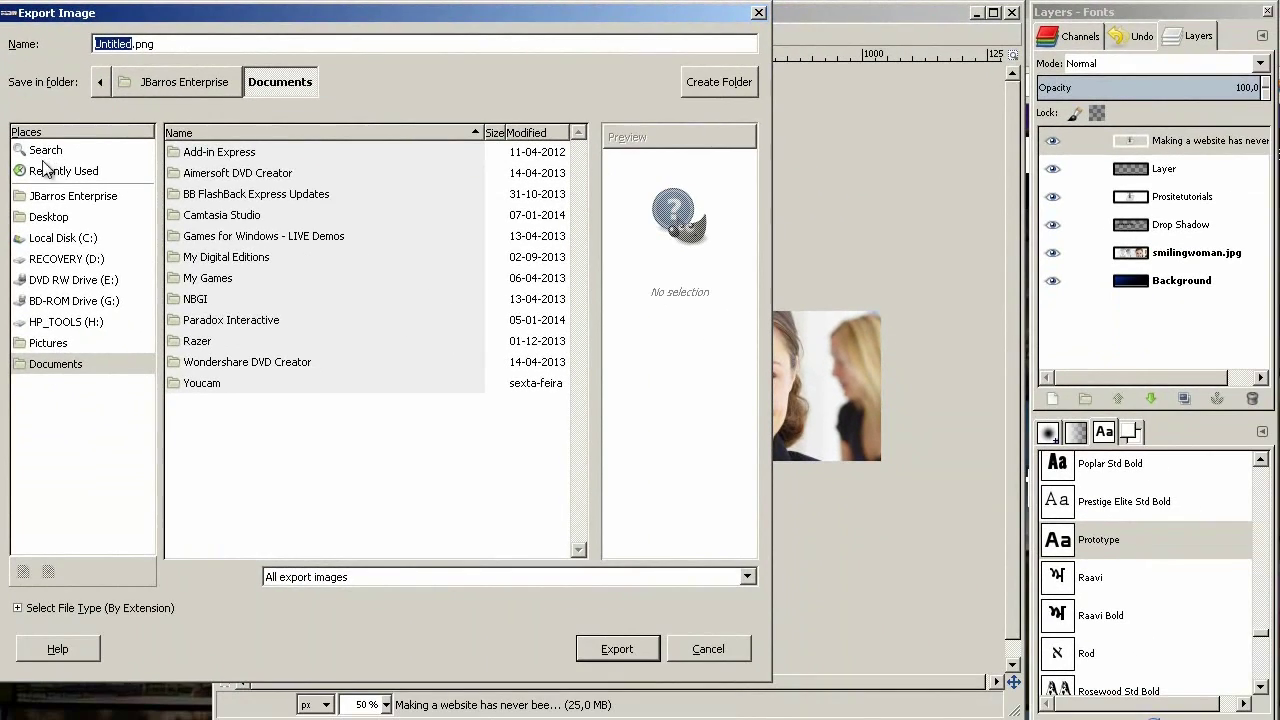
pyautogui.click(48, 216)
pyautogui.click(251, 216)
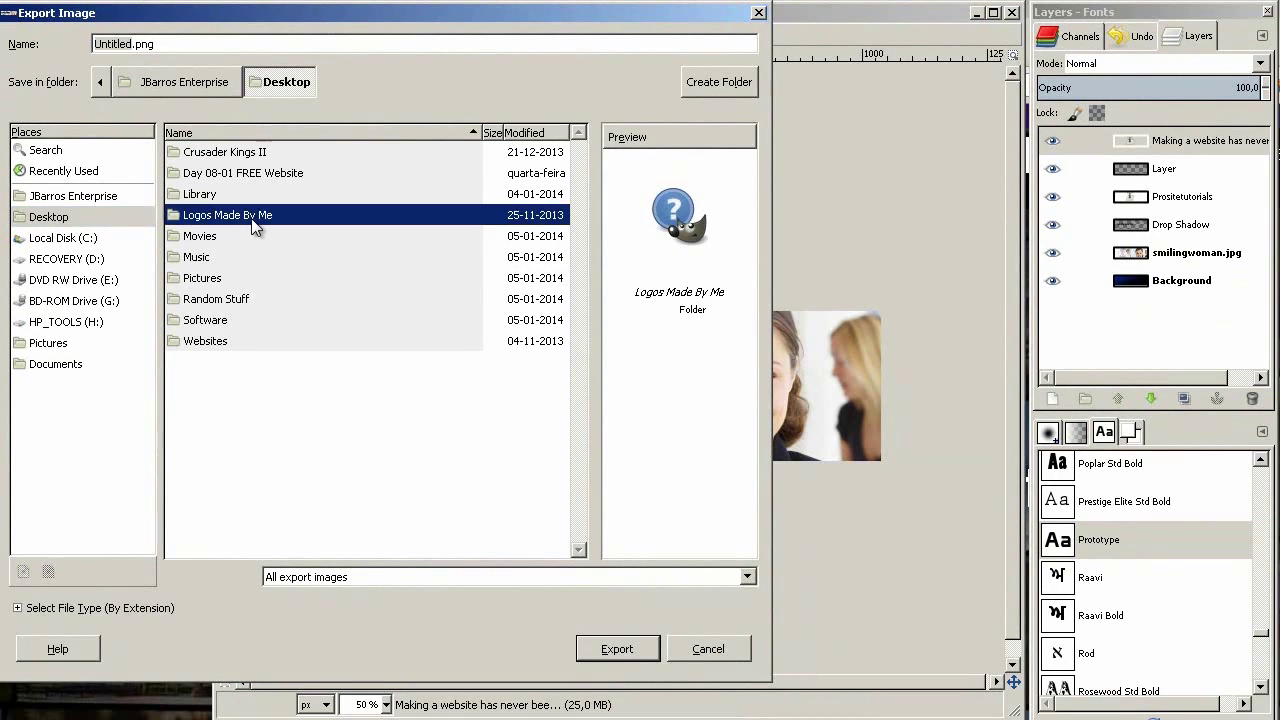
pyautogui.write('w')
pyautogui.doubleClick(228, 340)
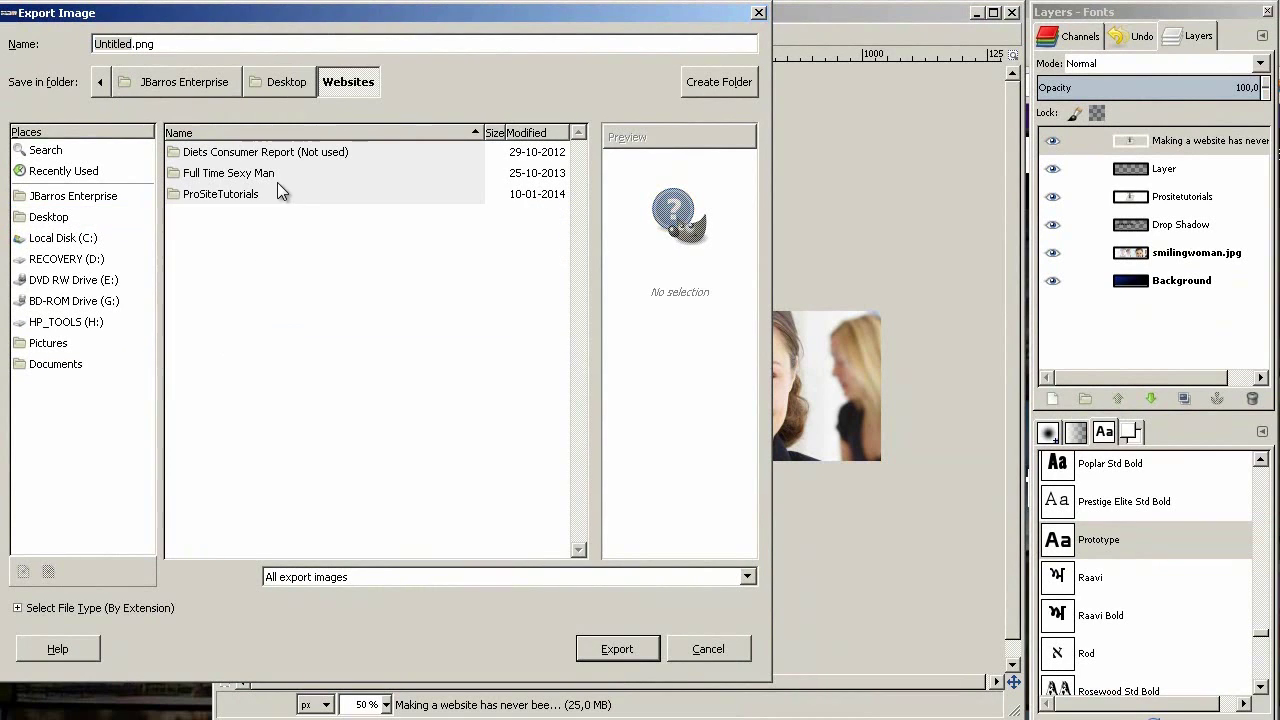
pyautogui.doubleClick(248, 196)
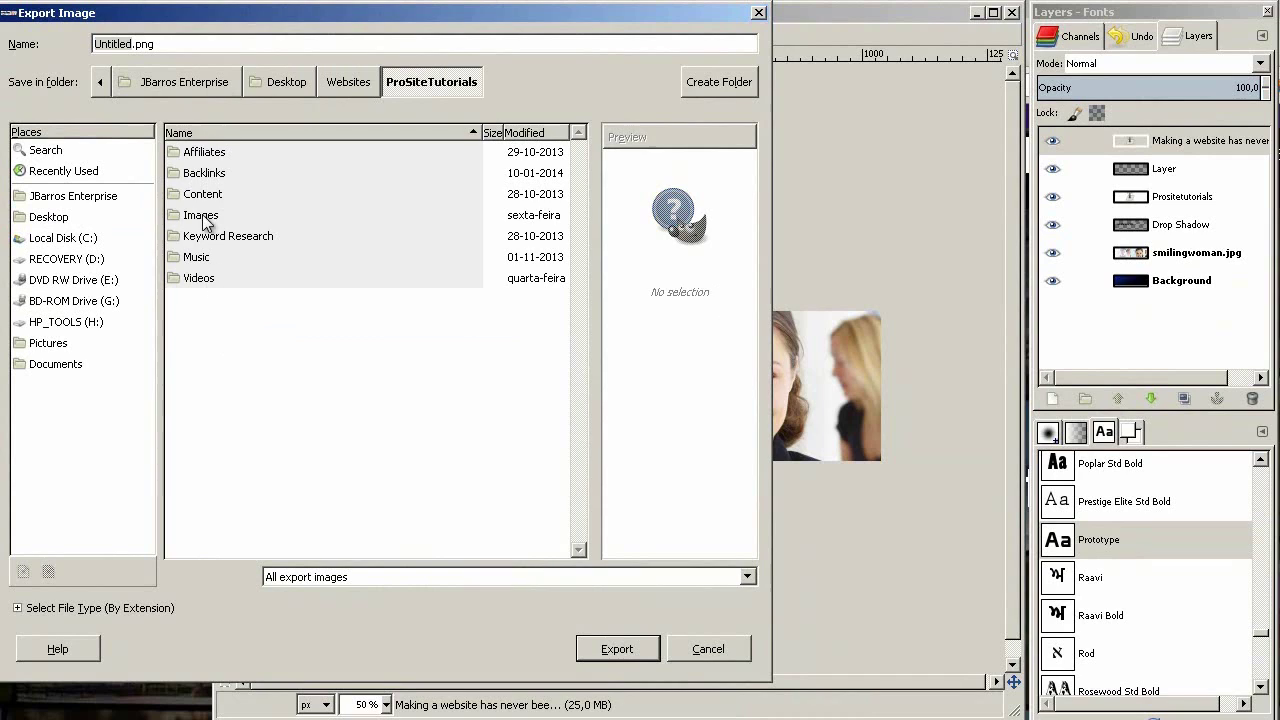
pyautogui.doubleClick(203, 215)
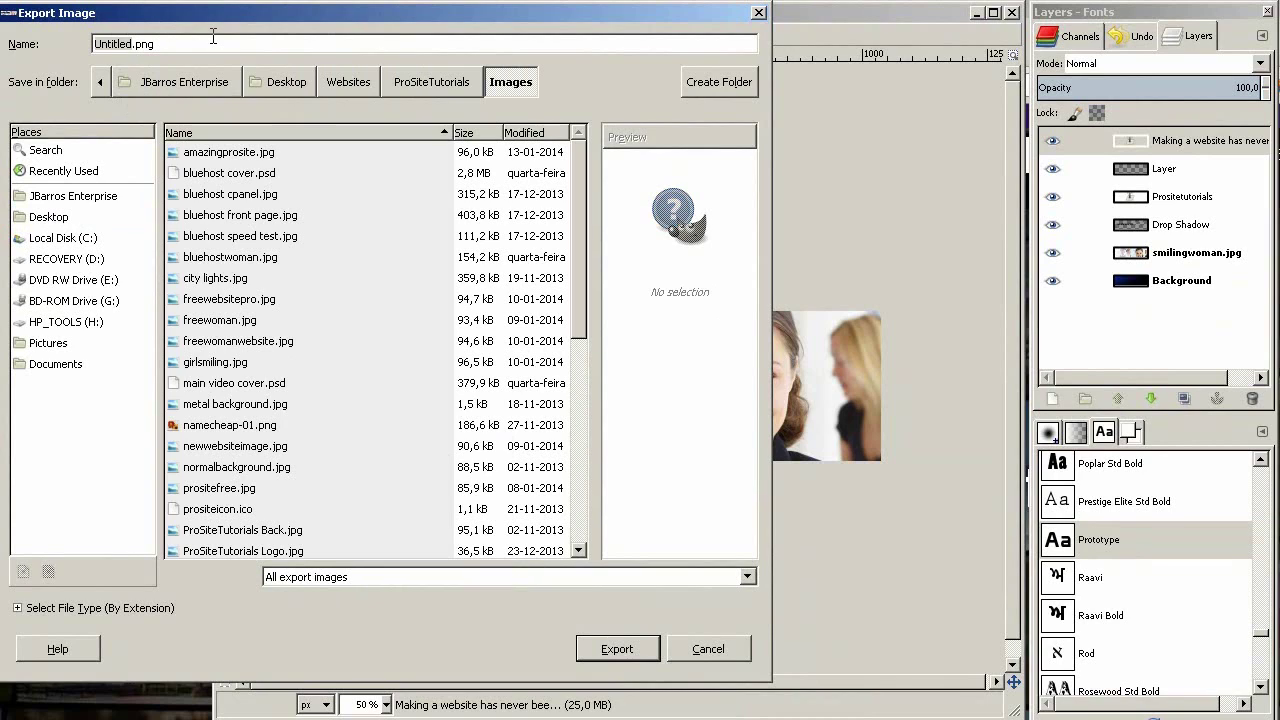
# Name the export file newlogo.jpg
pyautogui.write('f')
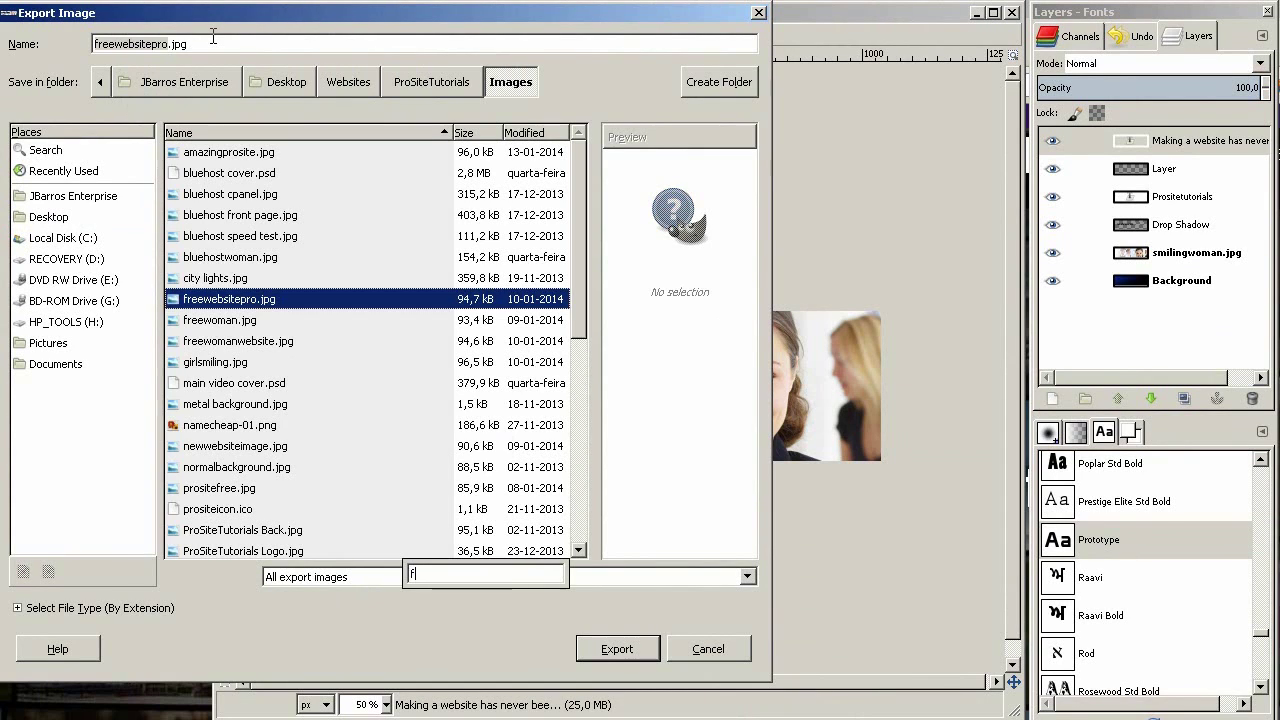
pyautogui.press('BackSpace')
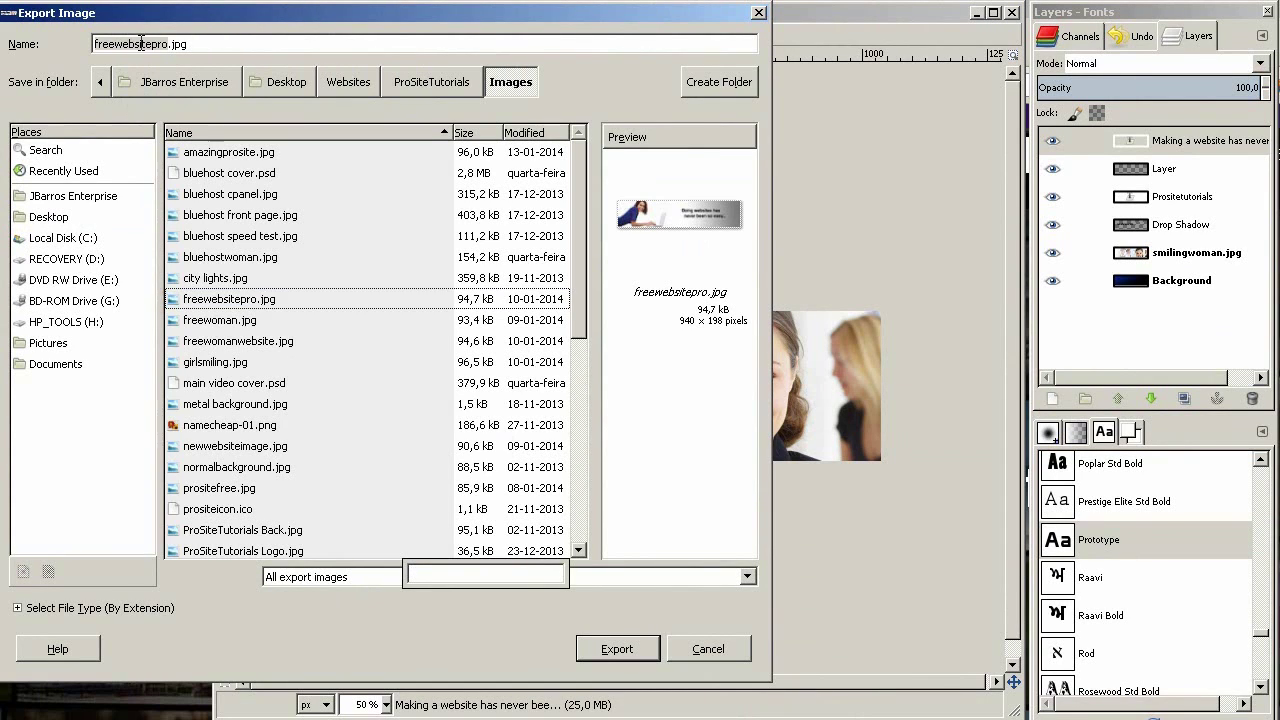
pyautogui.moveTo(163, 44); pyautogui.dragTo(3, 44)
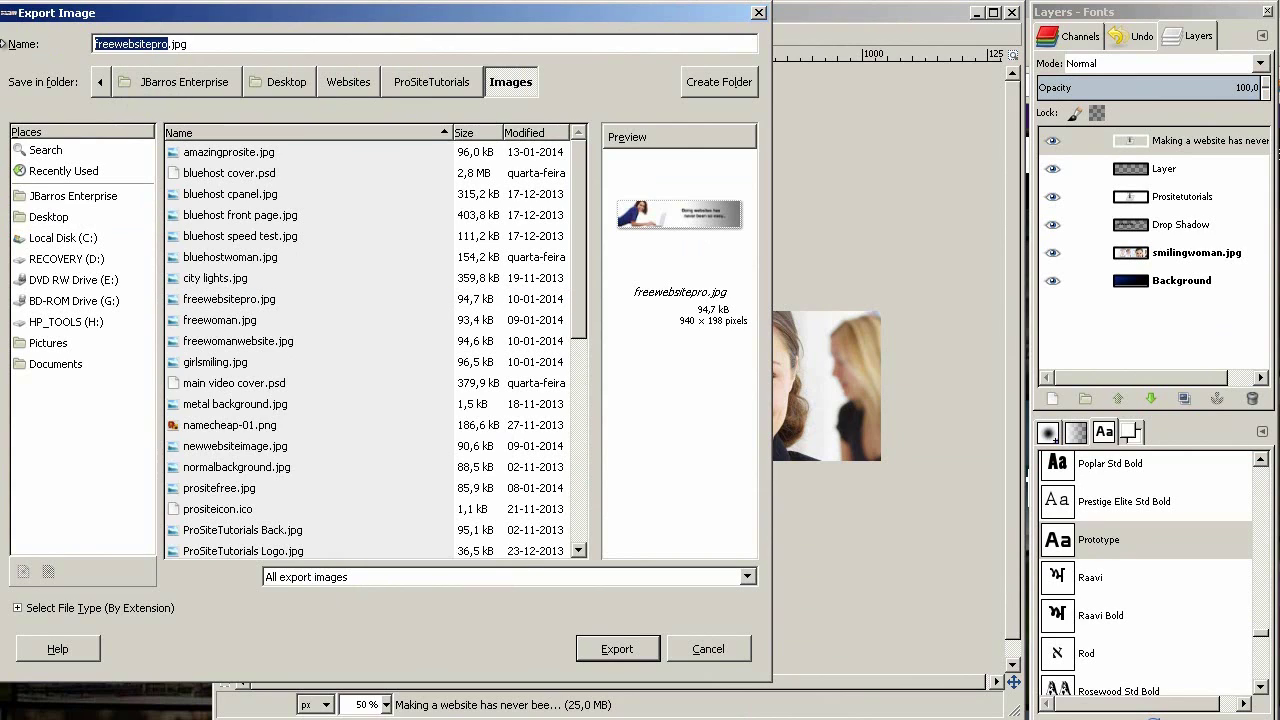
pyautogui.write('newlogo')
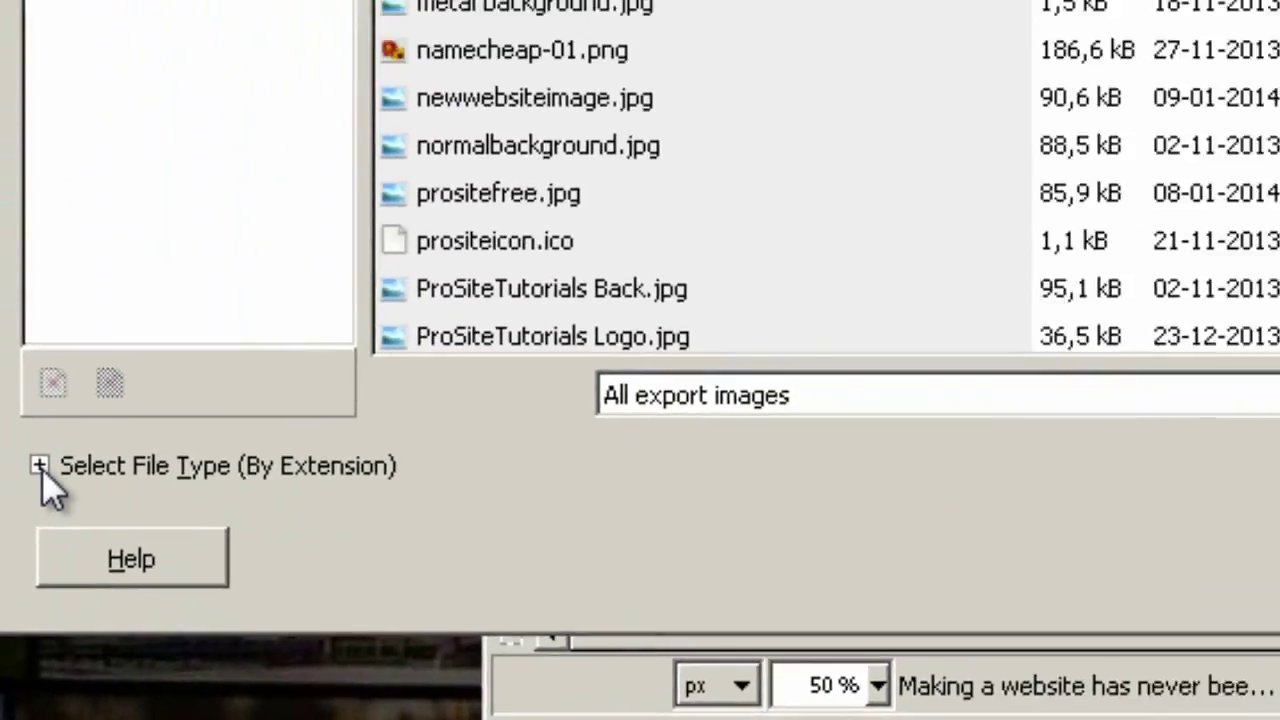
# Set the export file type to JPEG image and export the header at quality 99
pyautogui.click(51, 384)
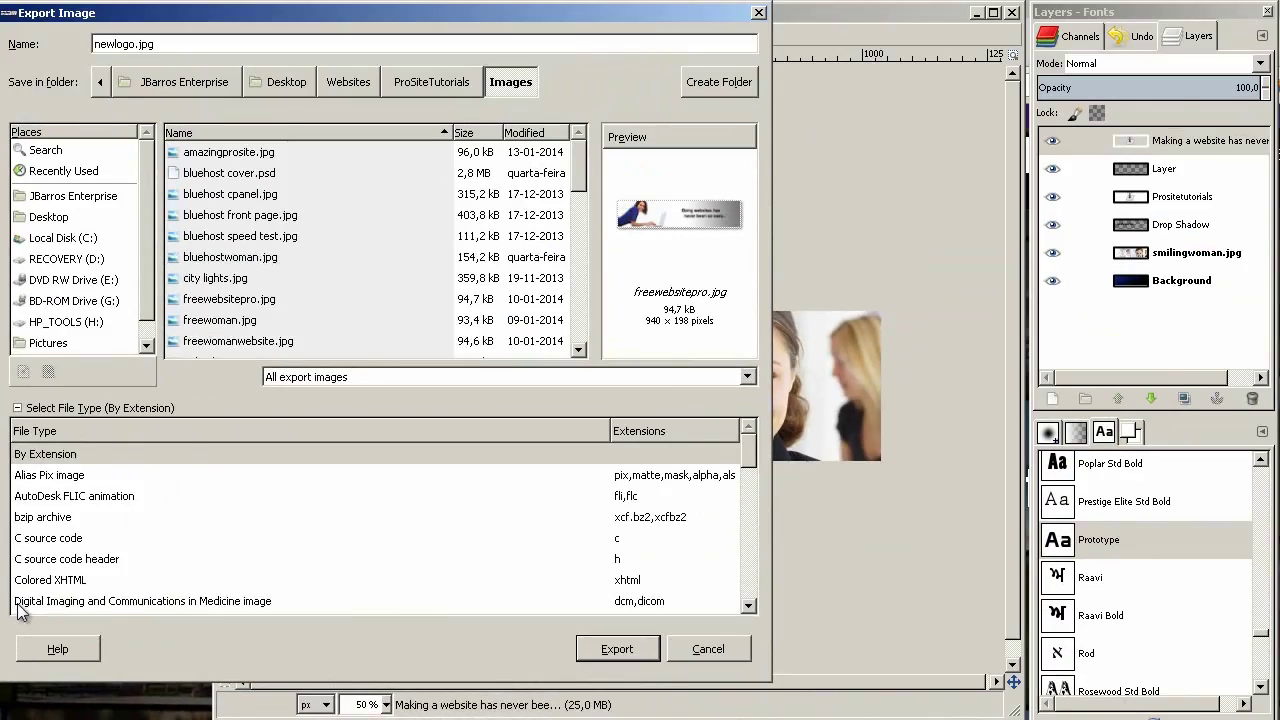
pyautogui.moveTo(743, 458); pyautogui.dragTo(746, 519)
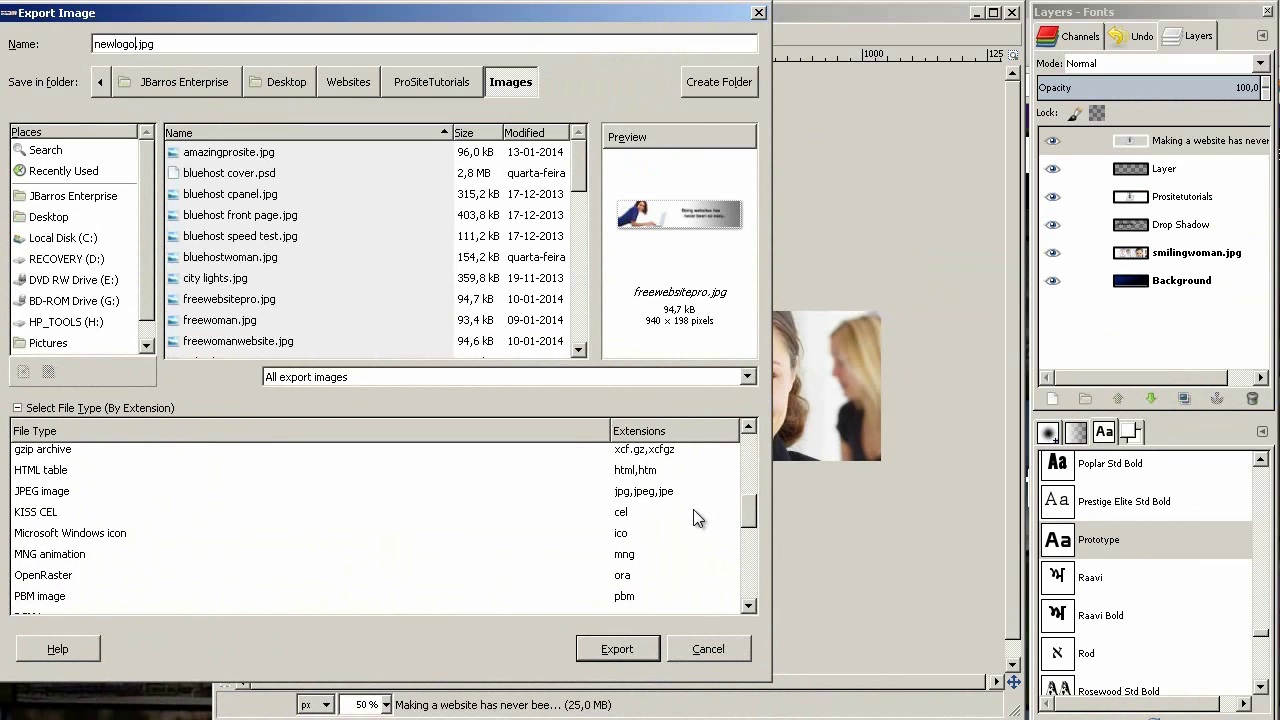
pyautogui.click(675, 497)
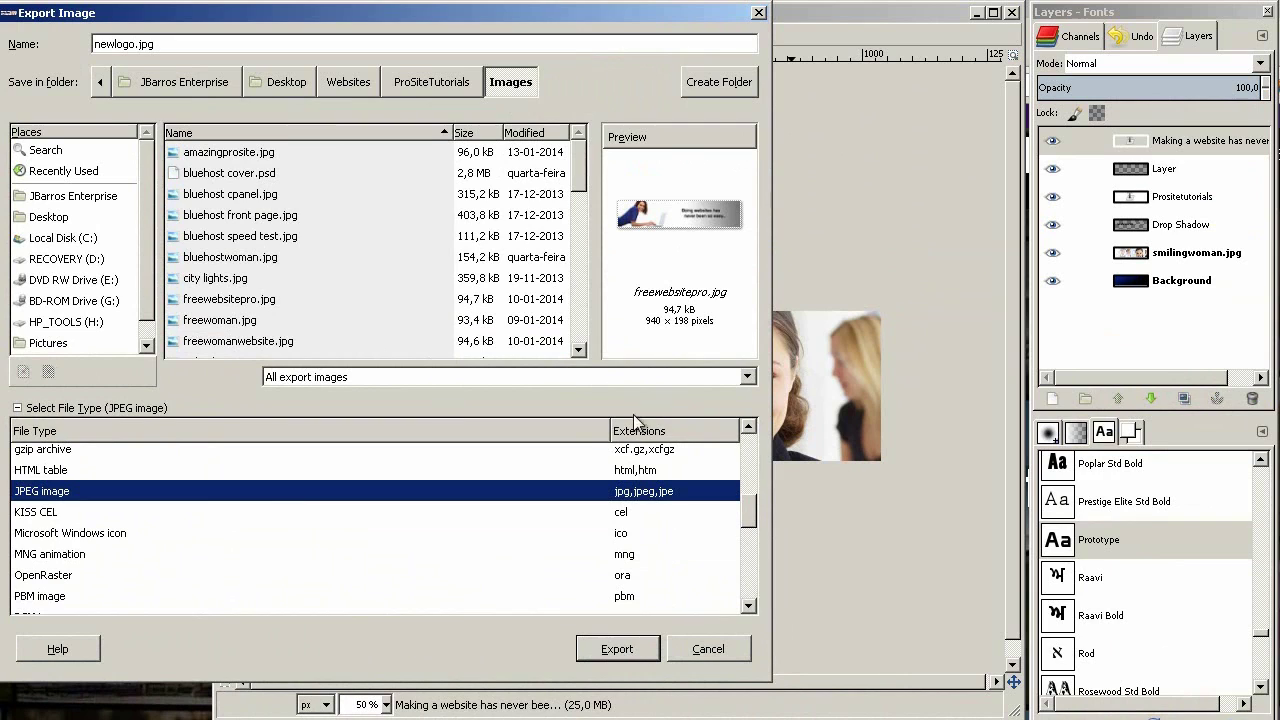
pyautogui.click(632, 650)
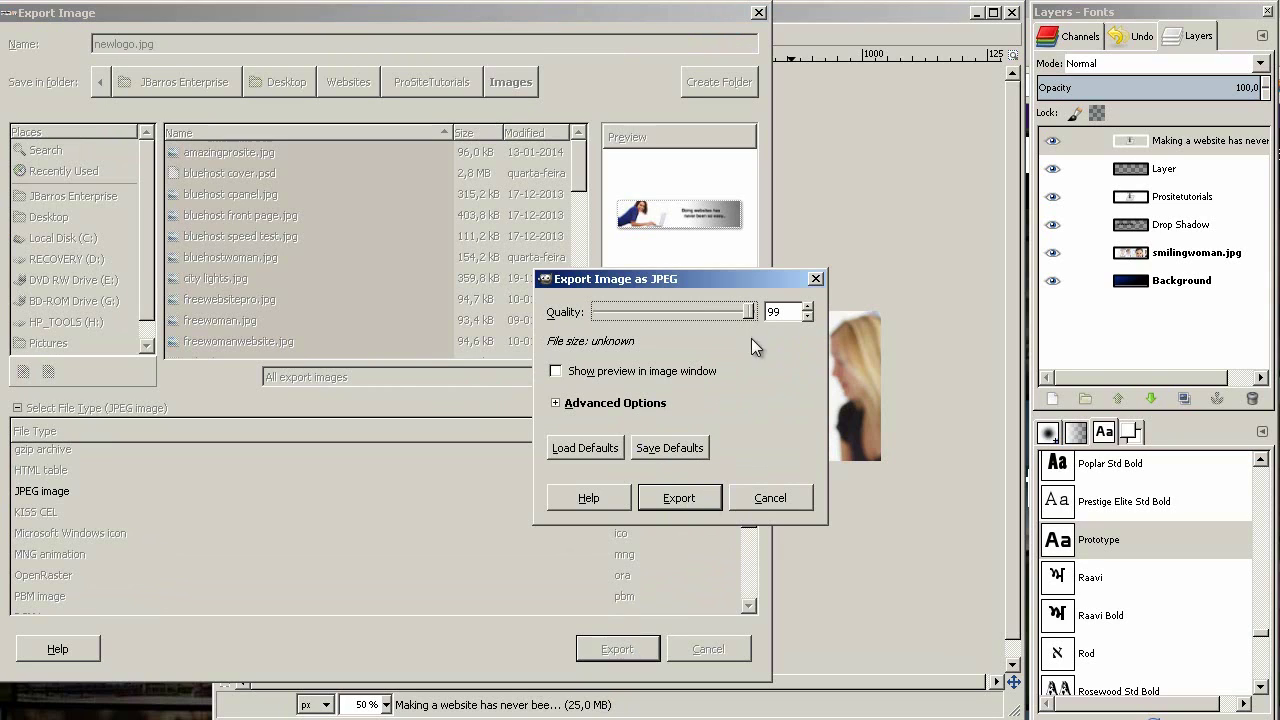
pyautogui.click(690, 497)
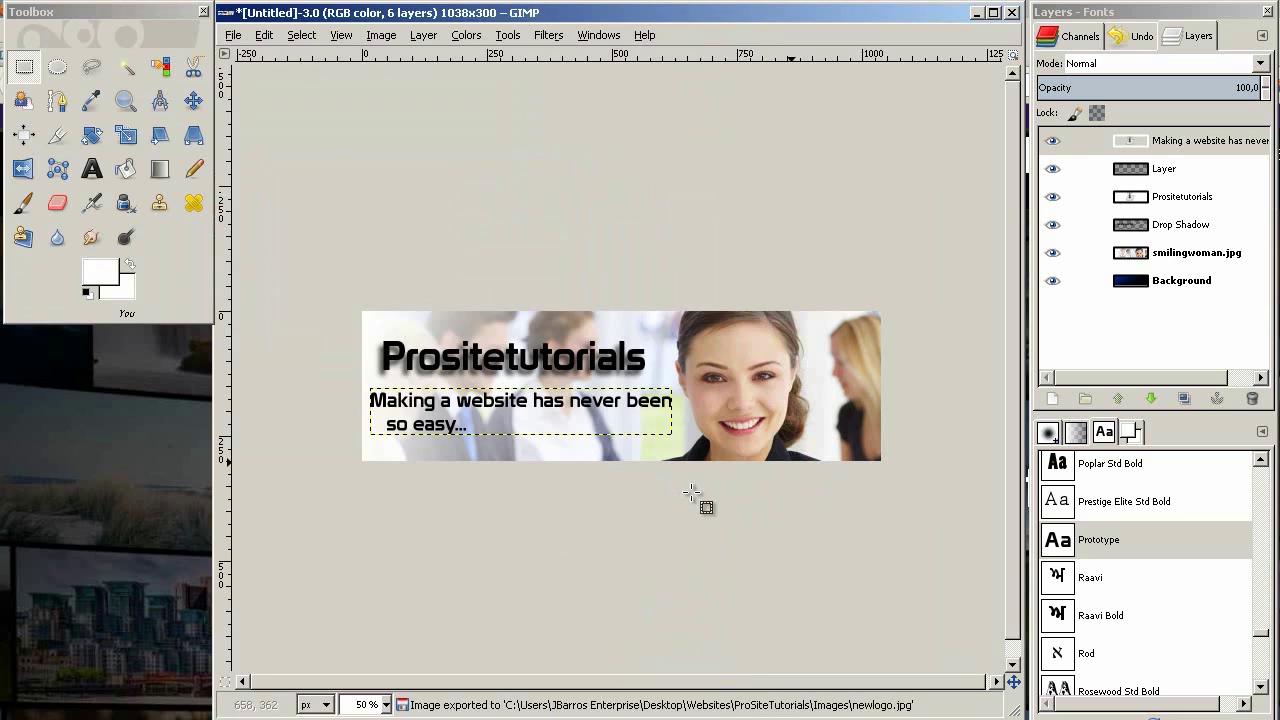
# Switch to the WordPress Header page in Firefox and browse the computer for a header image
pyautogui.click(95, 388)
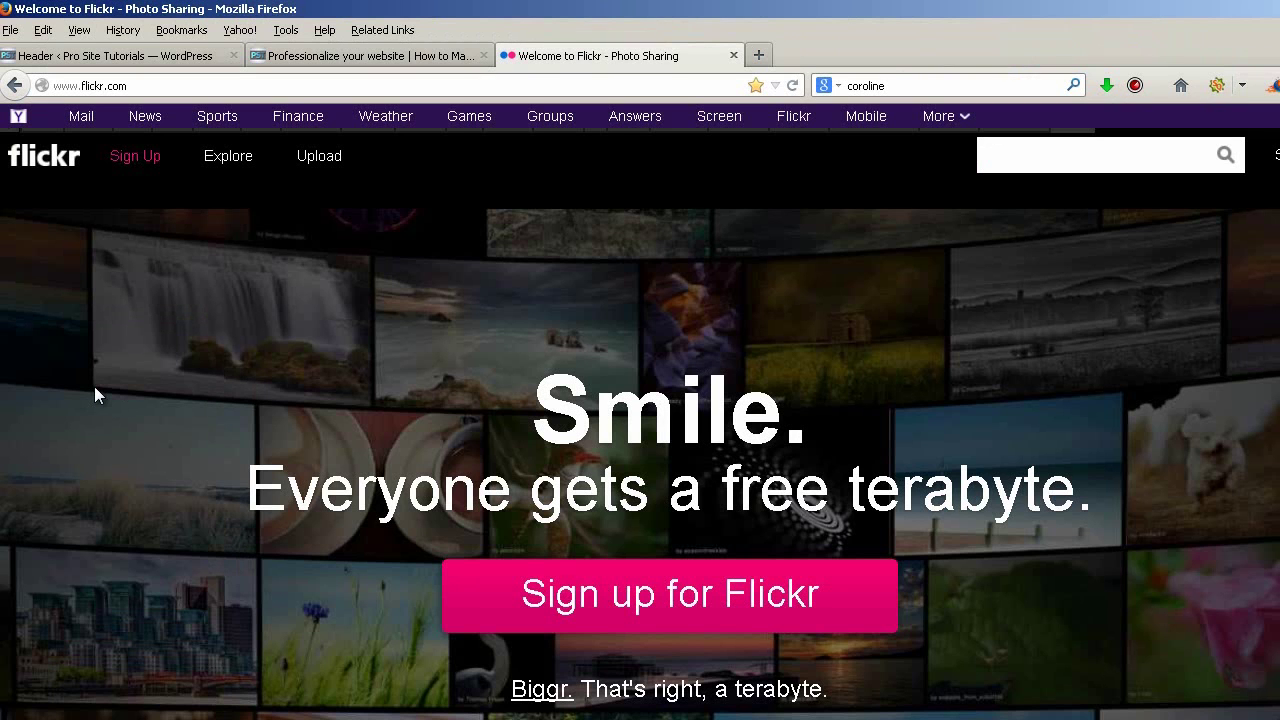
pyautogui.click(131, 58)
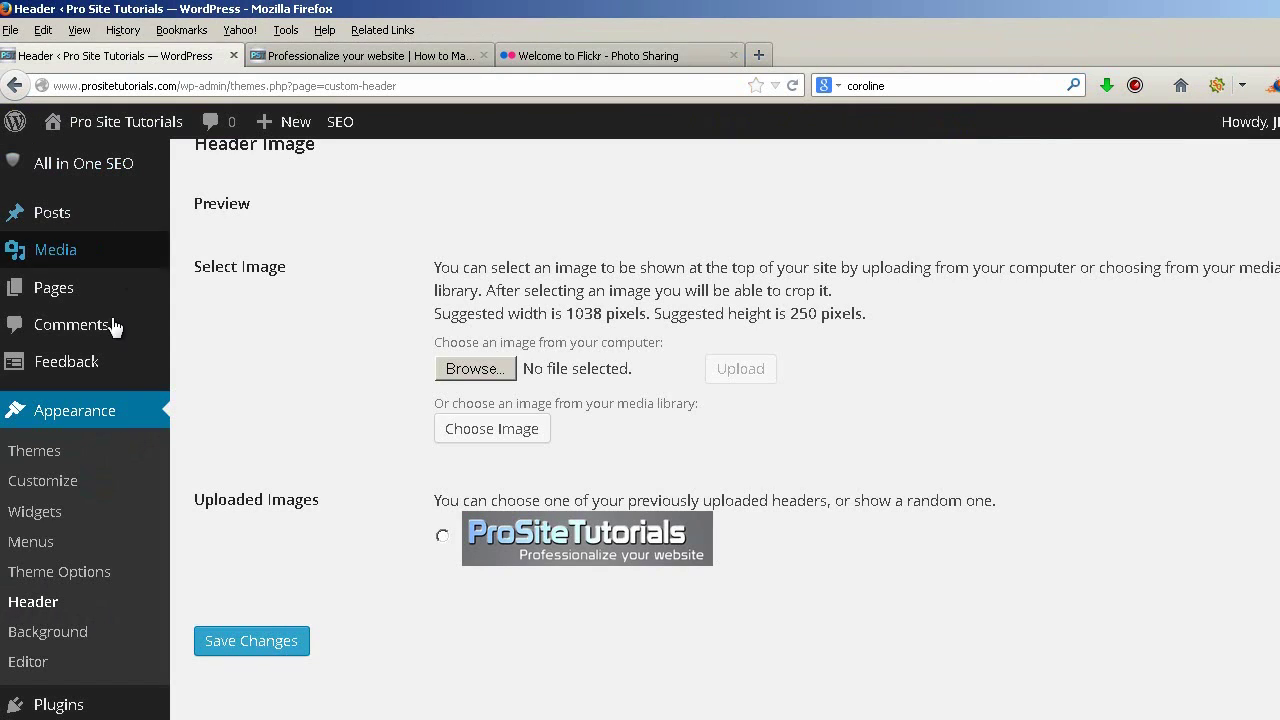
pyautogui.click(480, 367)
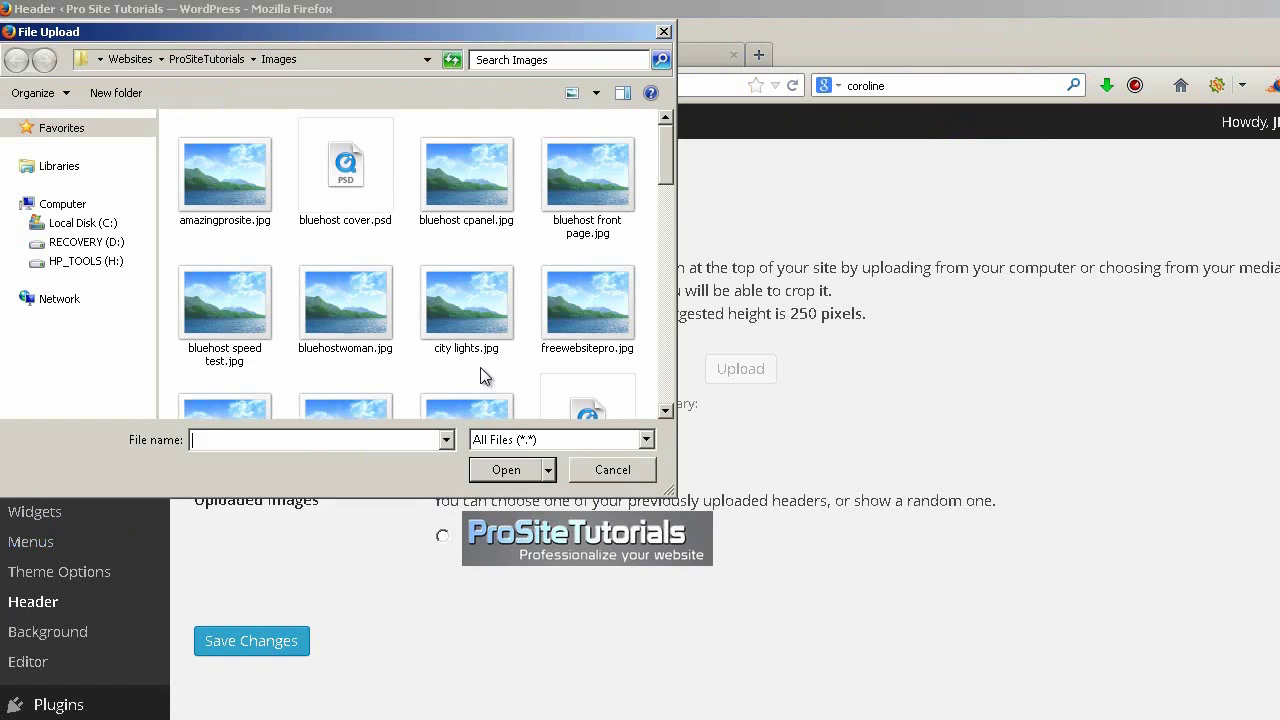
# Choose newlogo.jpg from the Images folder and upload it as the header image
pyautogui.click(362, 293)
pyautogui.scroll(-2, 362, 293)
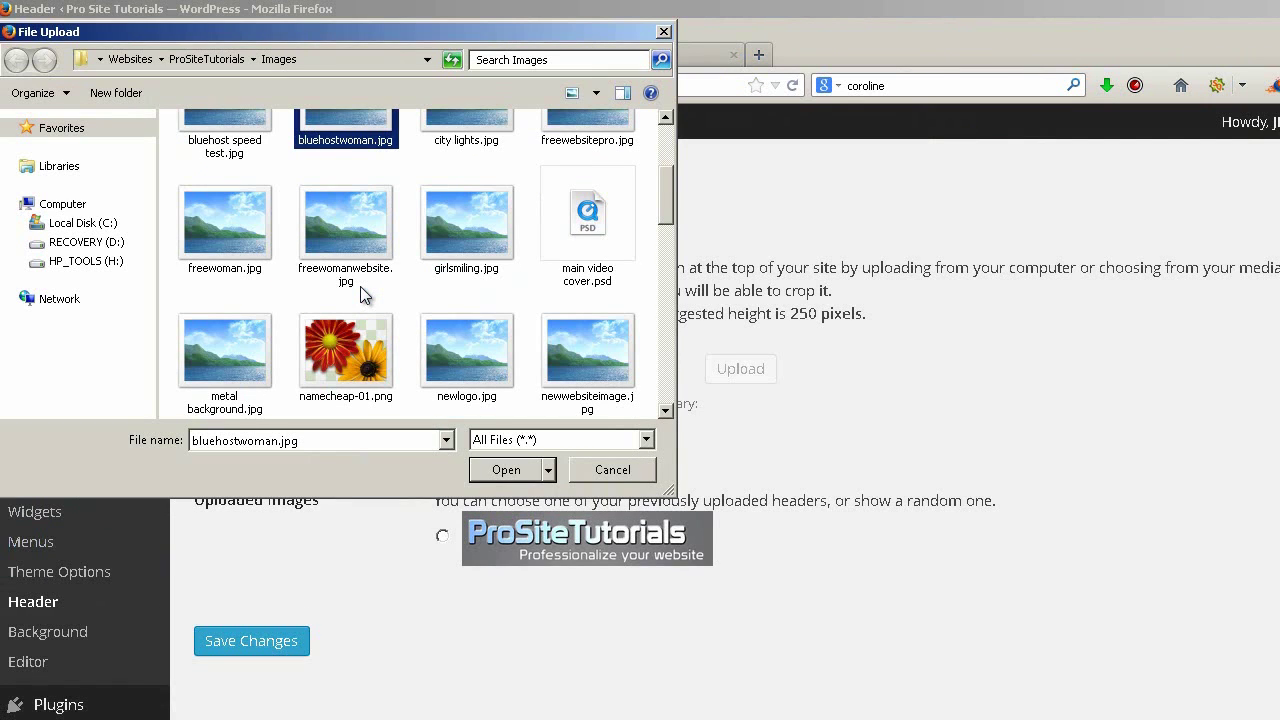
pyautogui.scroll(-1, 360, 286)
pyautogui.scroll(-2, 362, 293)
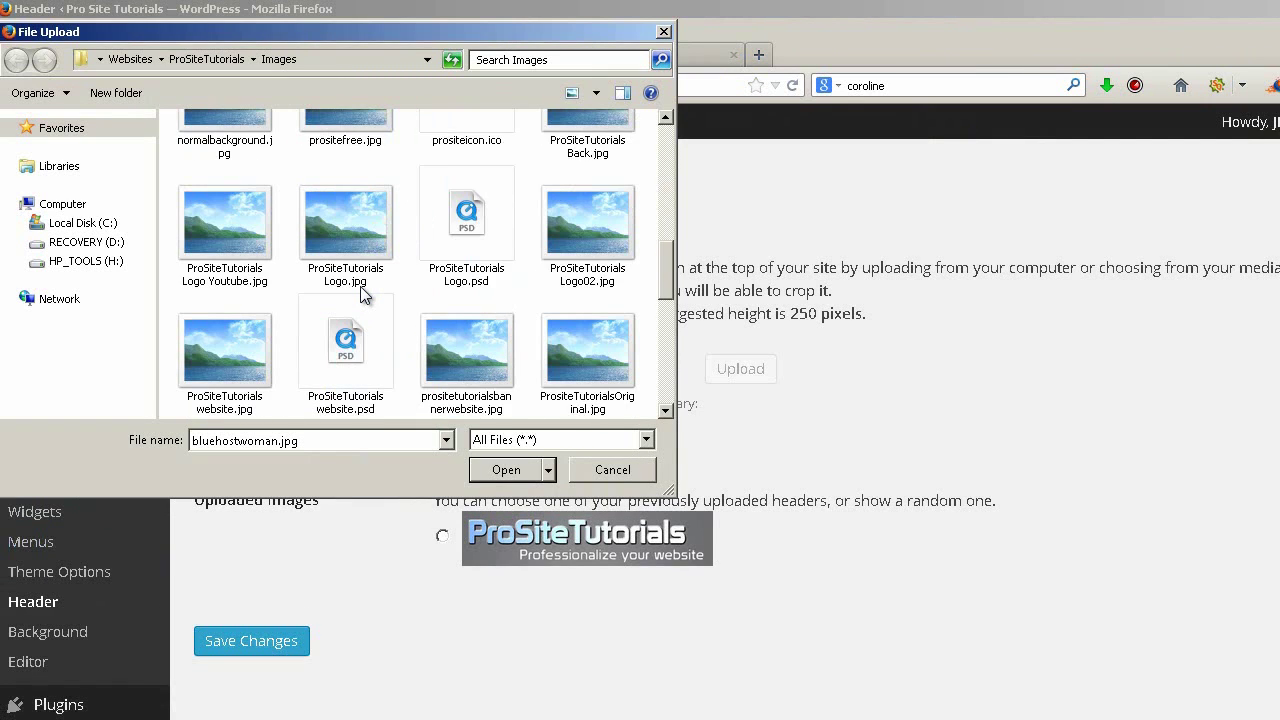
pyautogui.scroll(-4, 362, 293)
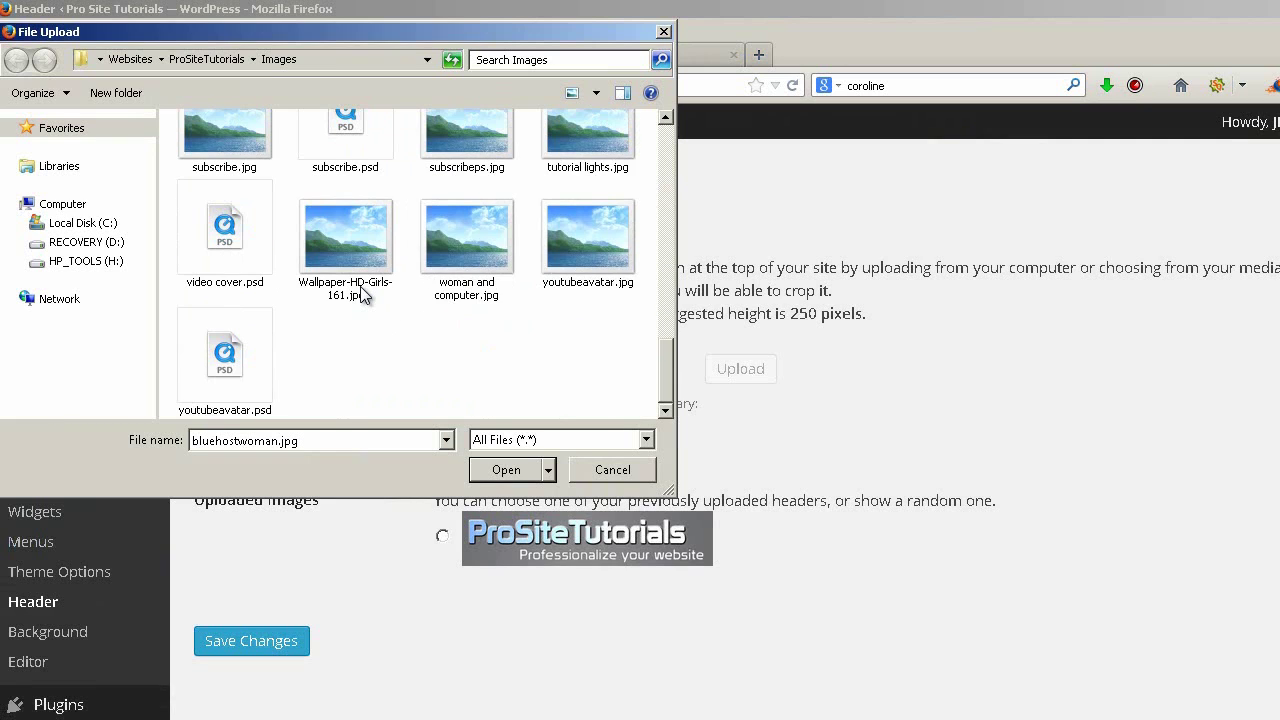
pyautogui.scroll(5, 362, 289)
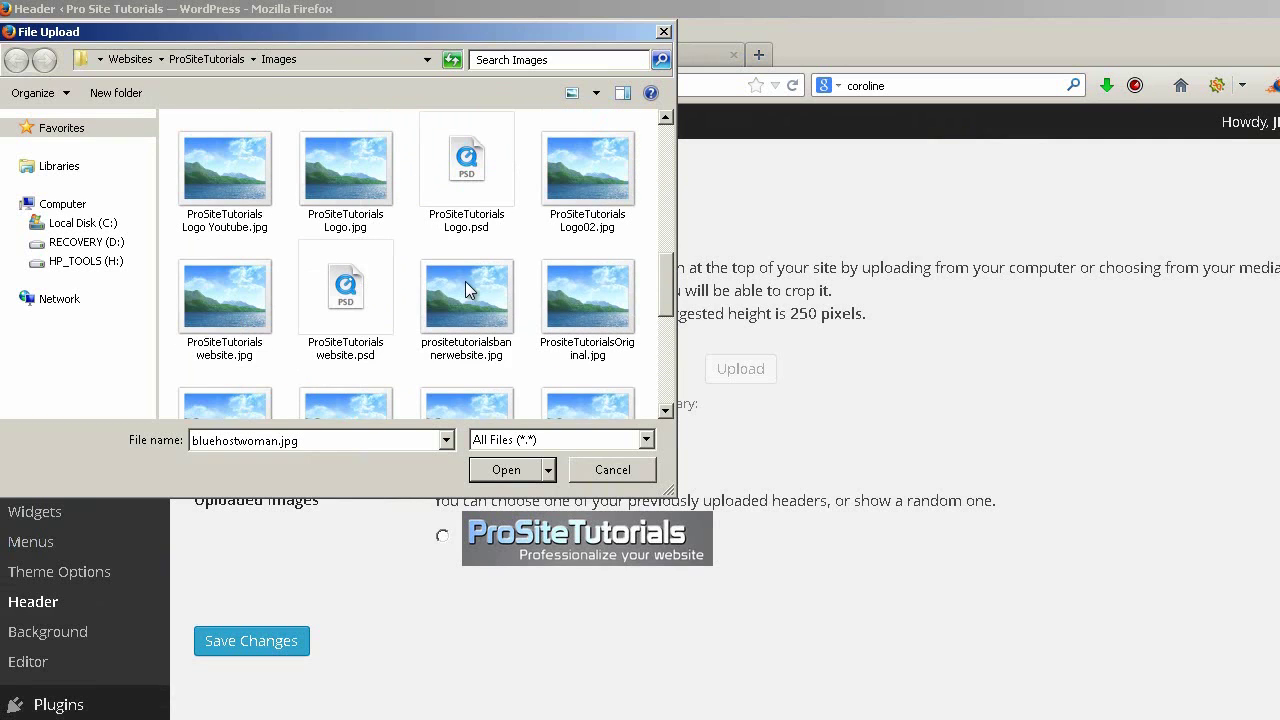
pyautogui.click(465, 283)
pyautogui.press('n')
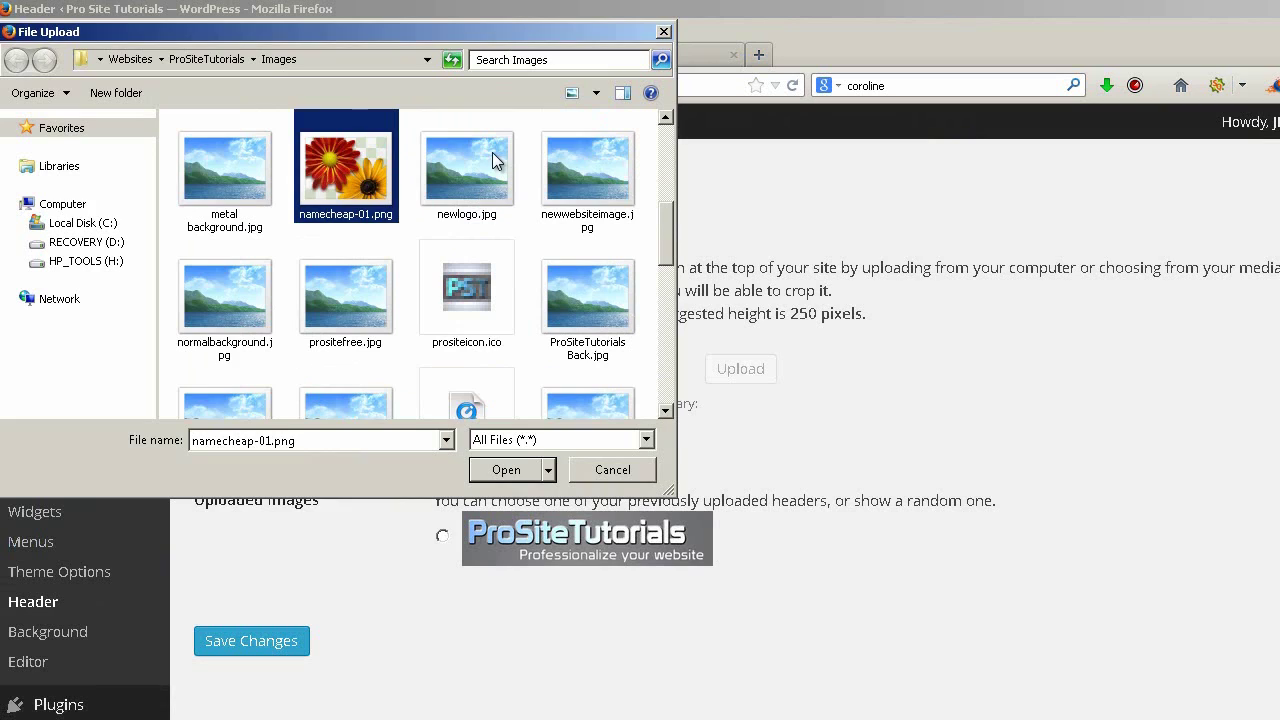
pyautogui.doubleClick(496, 160)
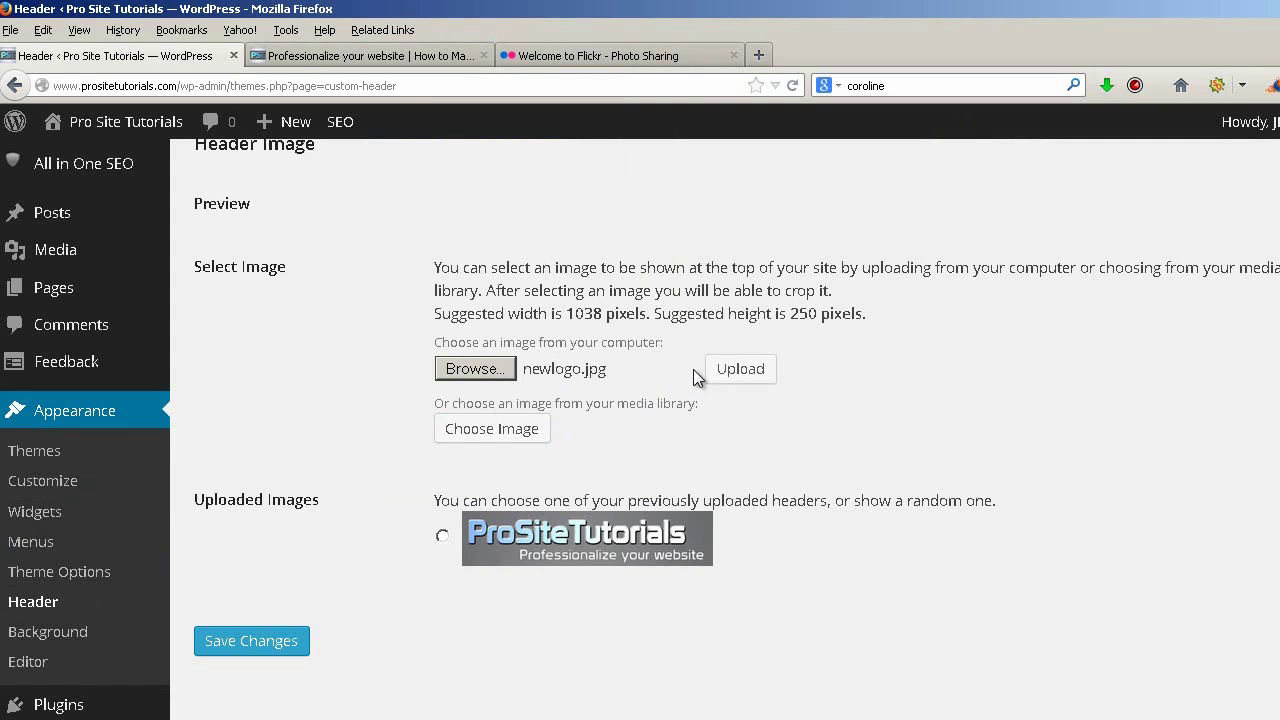
pyautogui.click(743, 378)
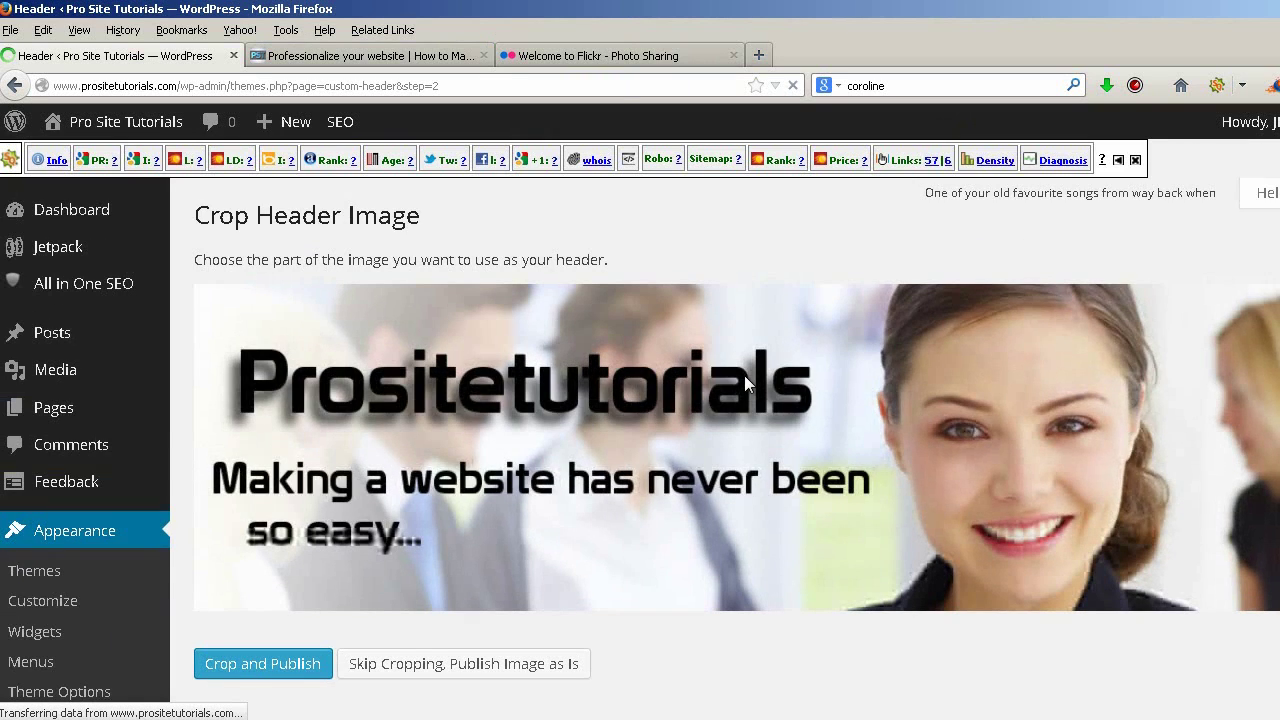
# Resize and reposition the header crop selection so it covers the full height and width of the uploaded image
pyautogui.scroll(-2, 731, 377)
pyautogui.scroll(-4, 594, 372)
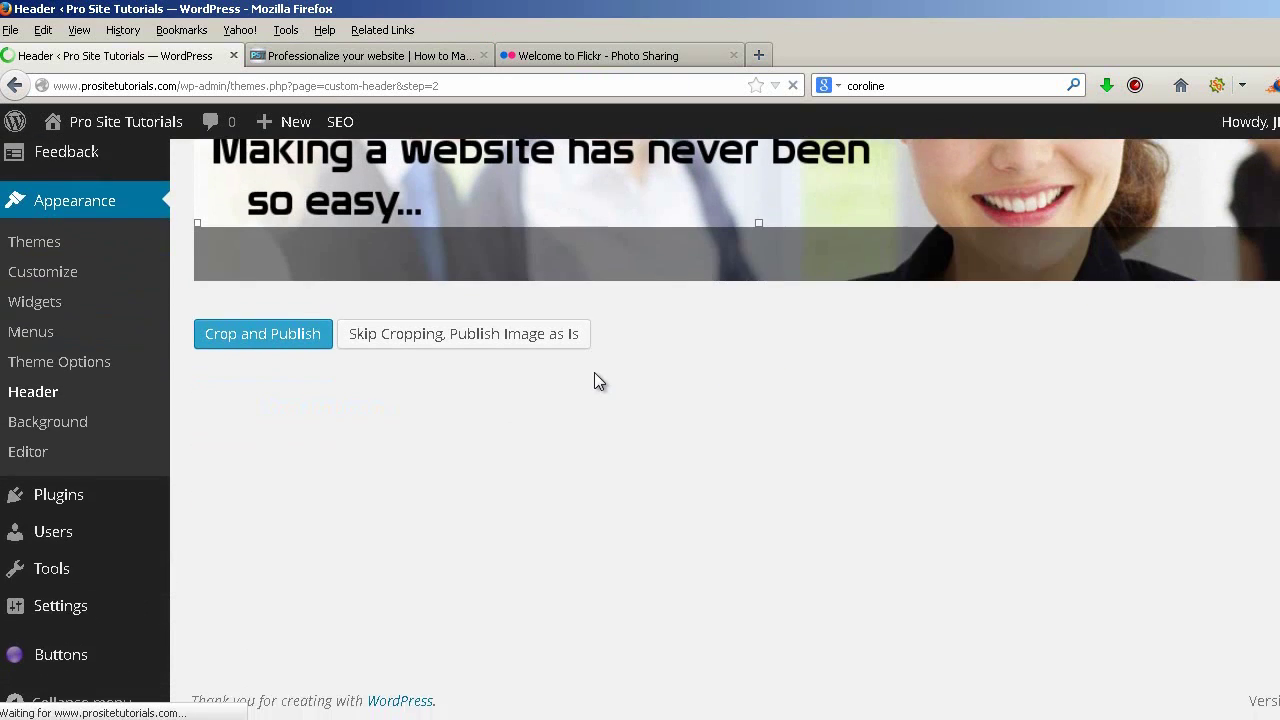
pyautogui.scroll(5, 594, 372)
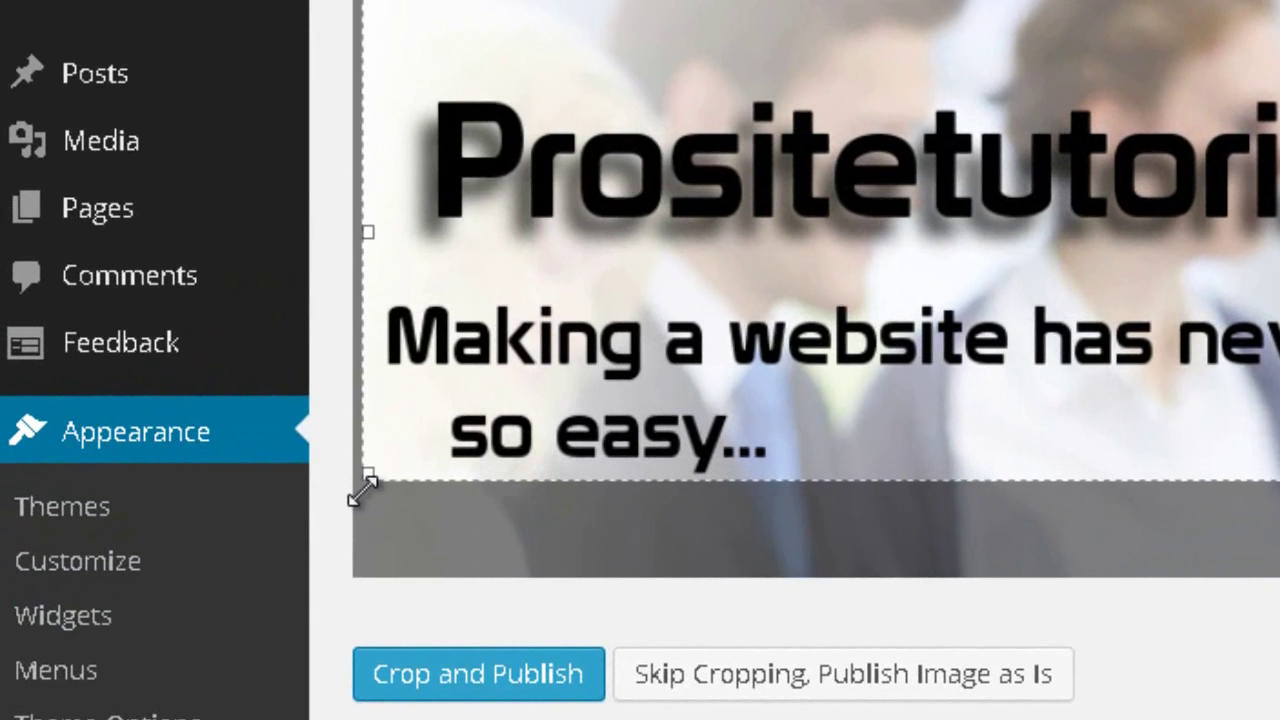
pyautogui.moveTo(362, 489); pyautogui.dragTo(1107, 410)
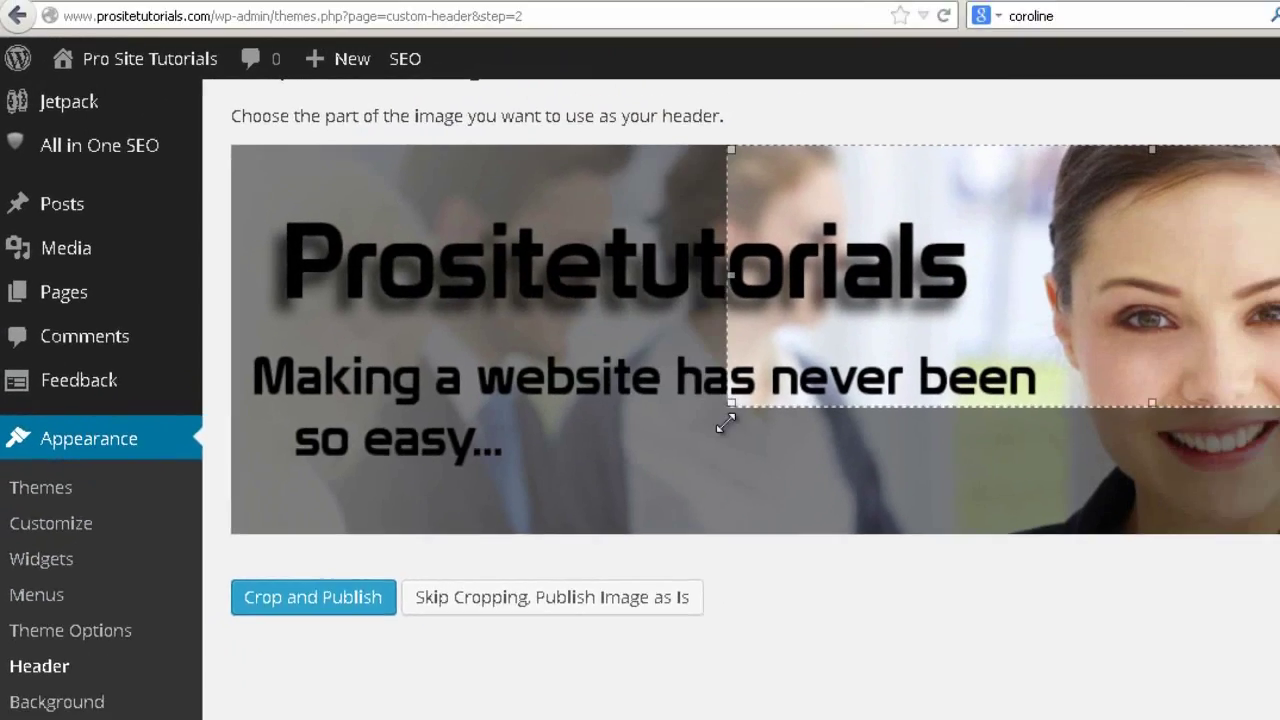
pyautogui.moveTo(725, 425); pyautogui.dragTo(883, 500)
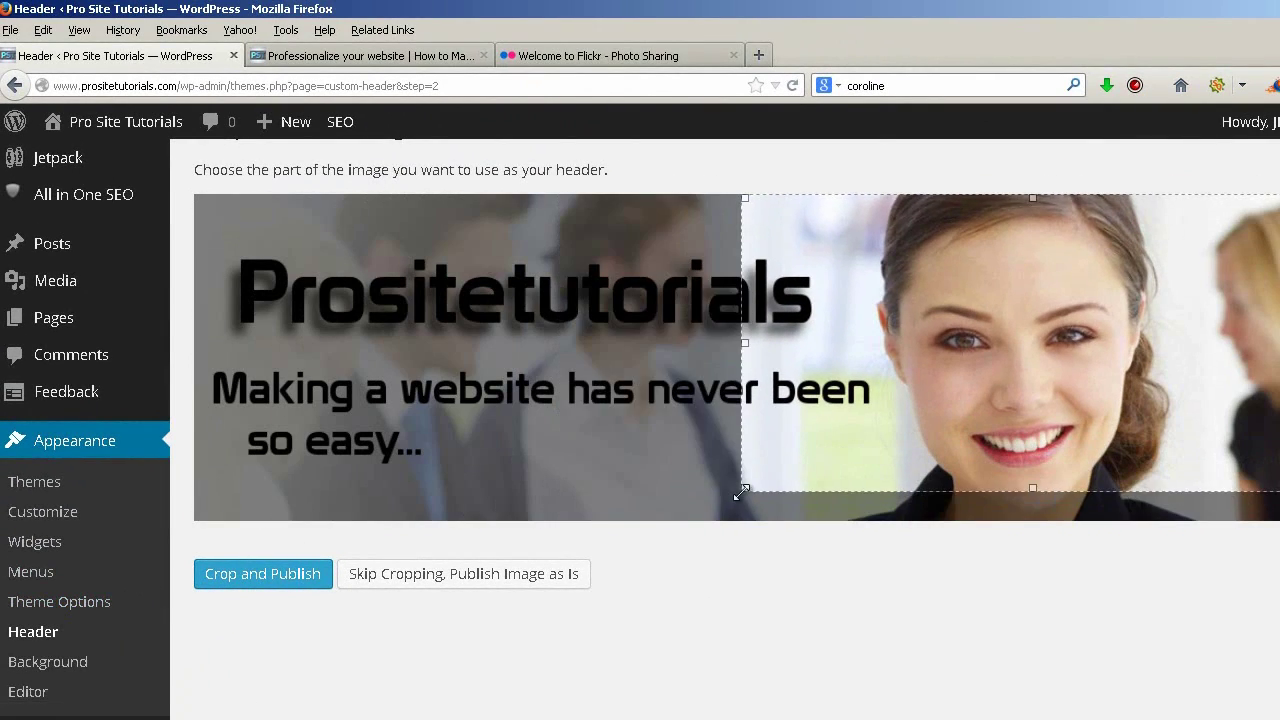
pyautogui.moveTo(741, 492); pyautogui.dragTo(574, 520)
pyautogui.moveTo(1029, 283); pyautogui.dragTo(594, 291)
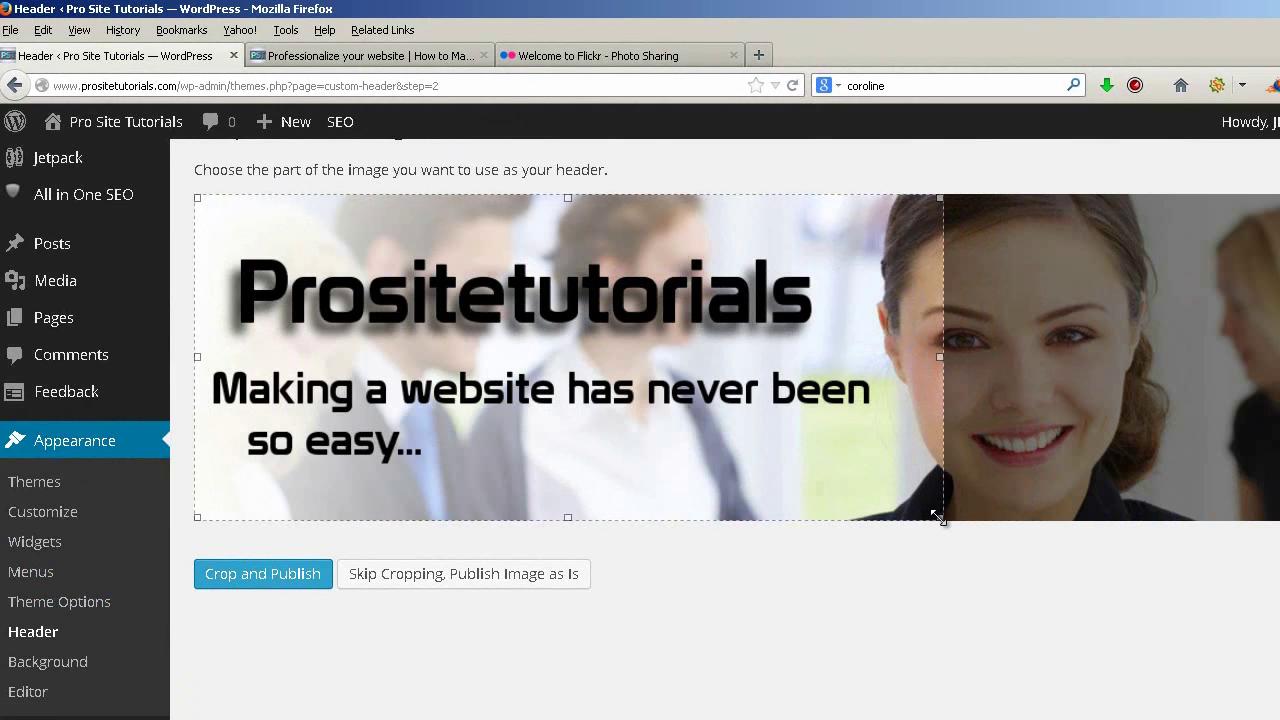
pyautogui.moveTo(939, 517); pyautogui.dragTo(1275, 520)
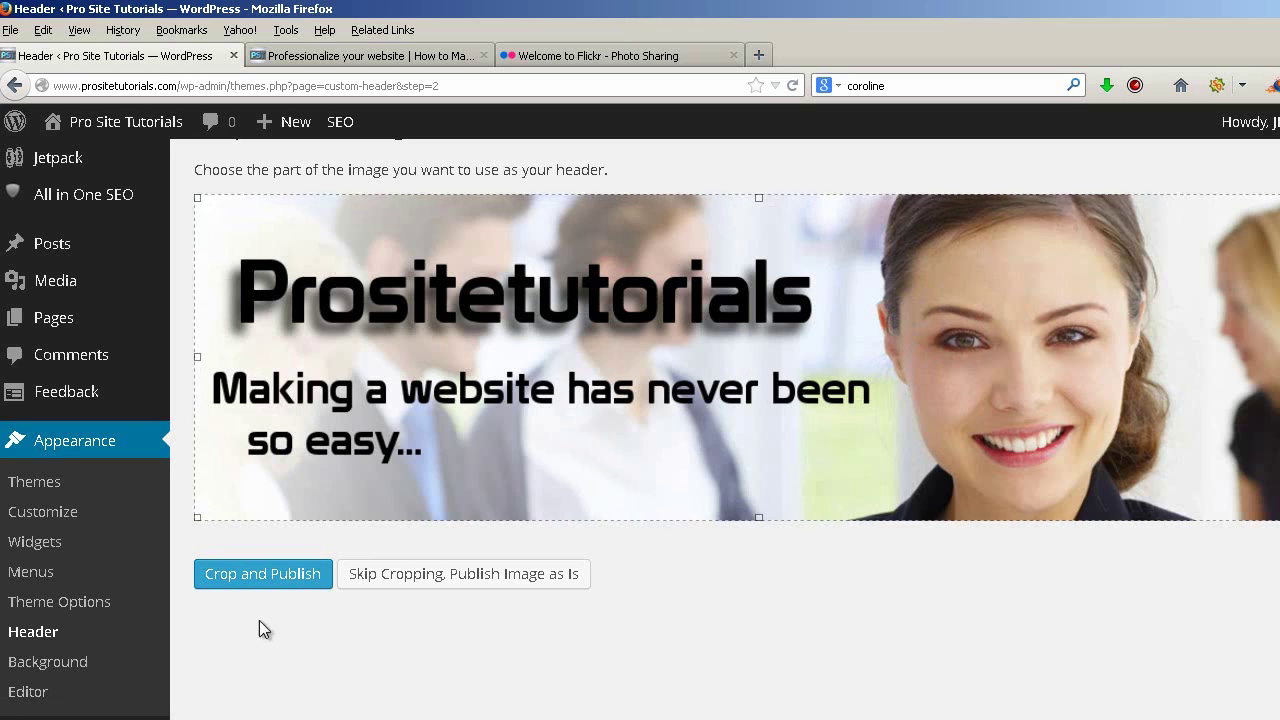
# Crop the uploaded newlogo.jpg to the current selection and publish it as the site header
pyautogui.click(228, 580)
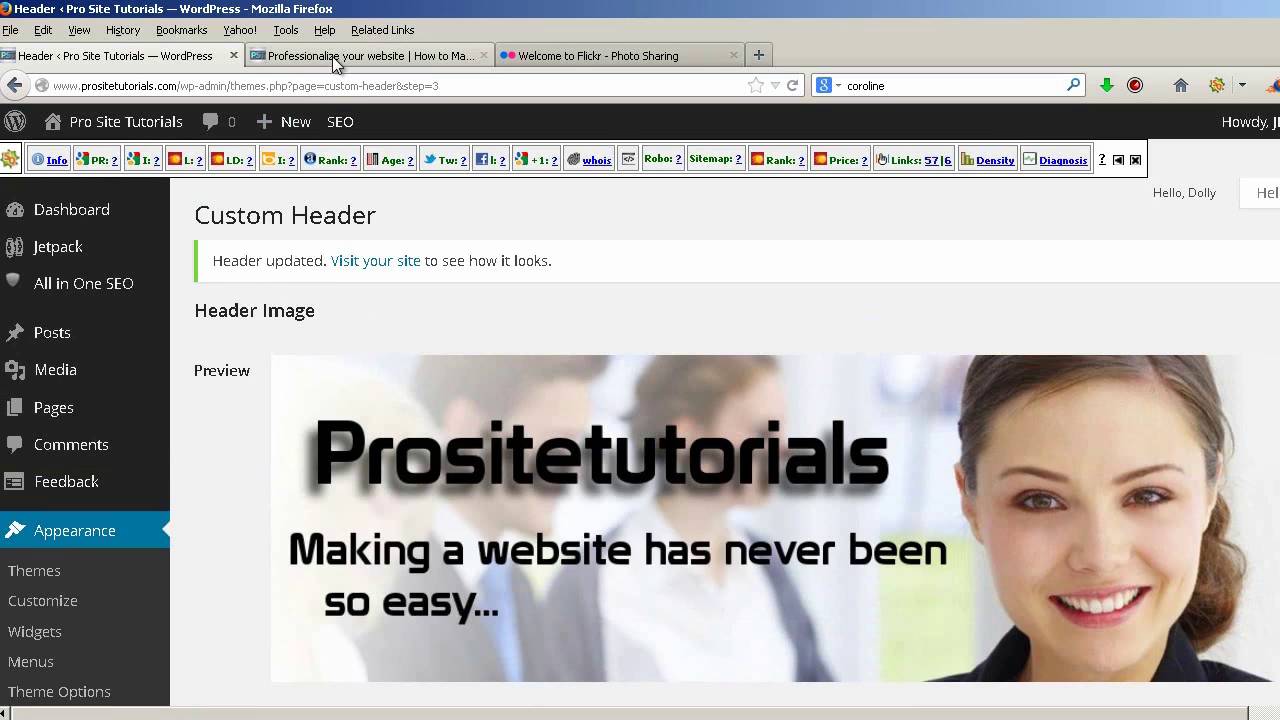
# Switch to the live Pro Site Tutorials home page and examine how the new header image looks above the site menu
pyautogui.click(336, 56)
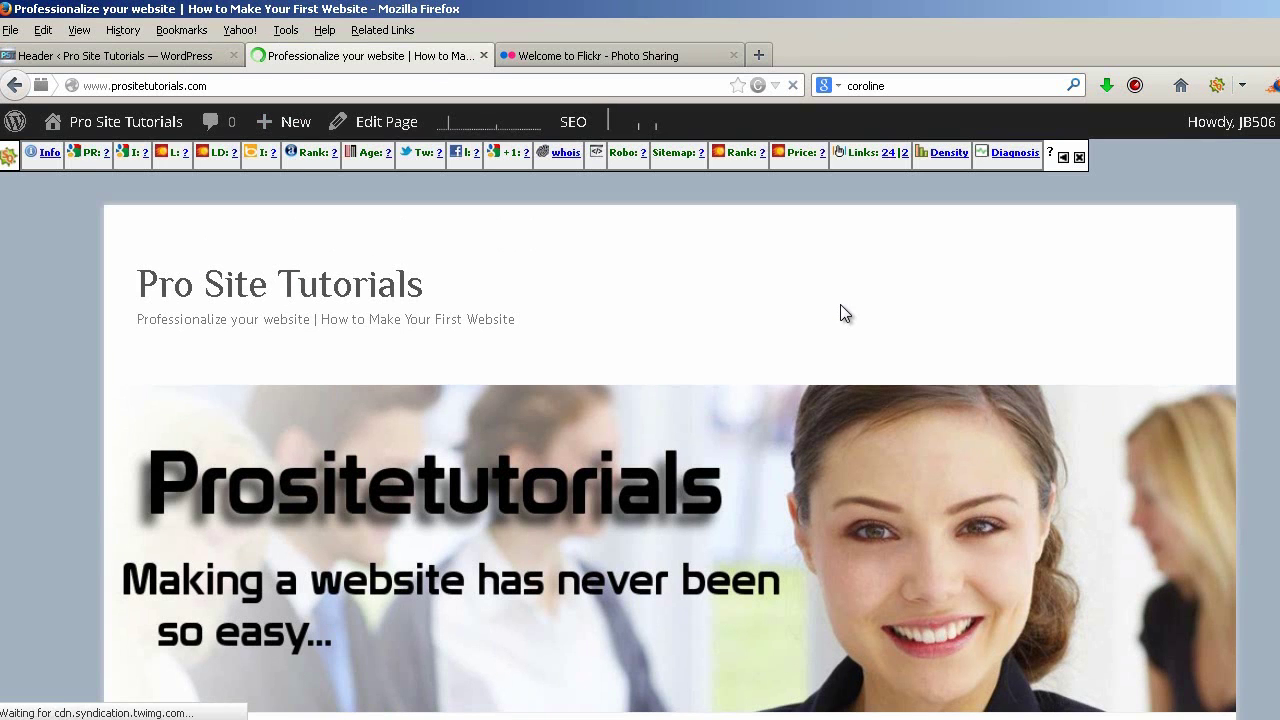
pyautogui.scroll(-6, 840, 314)
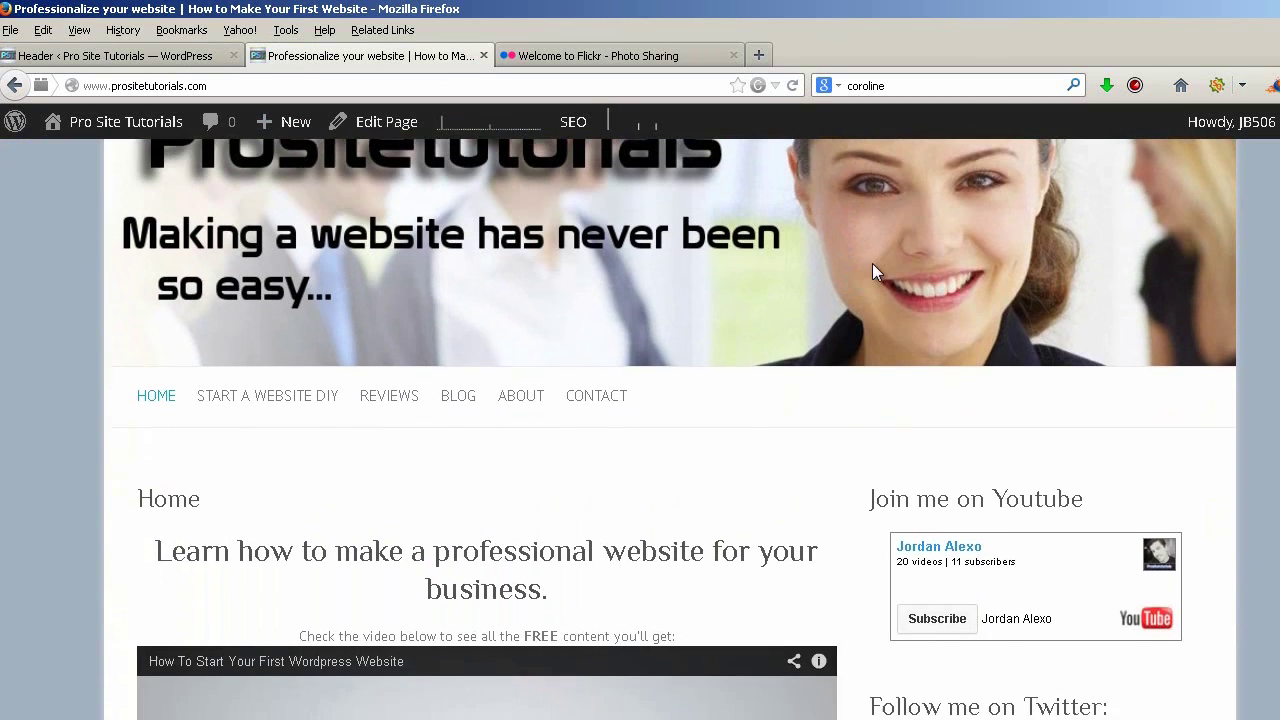
pyautogui.scroll(2, 880, 255)
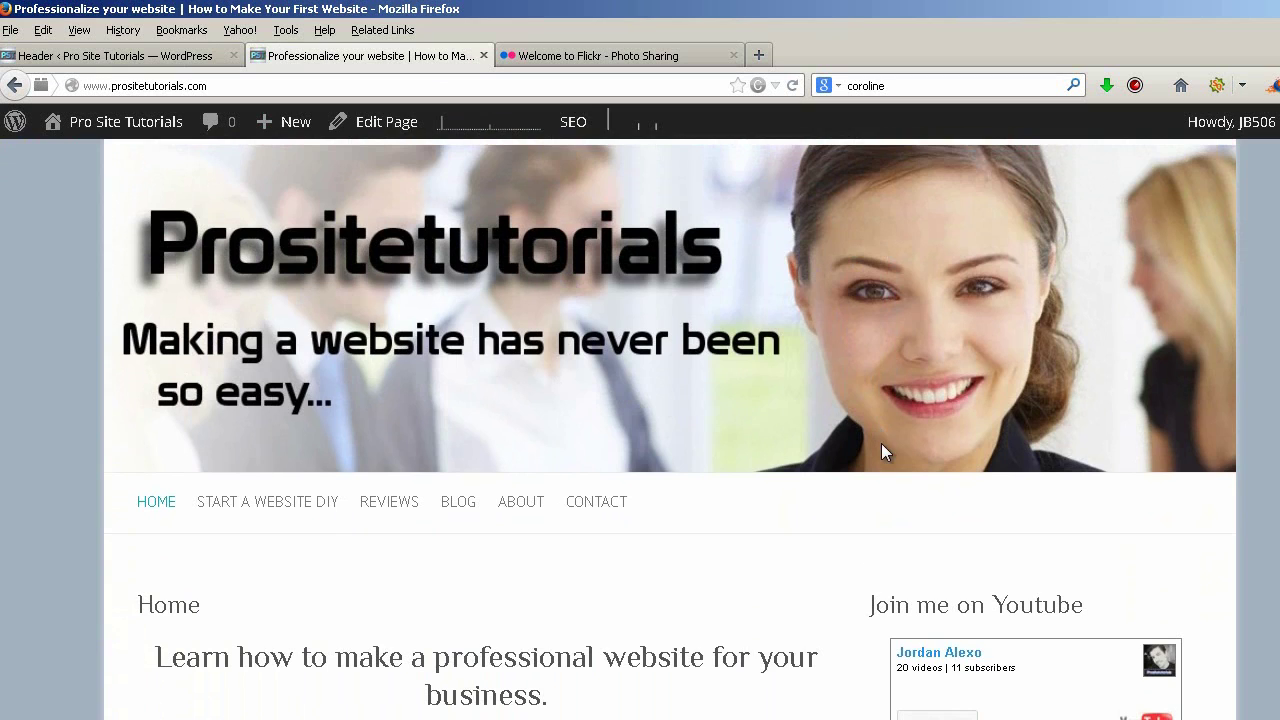
pyautogui.scroll(-2, 872, 447)
pyautogui.scroll(4, 803, 423)
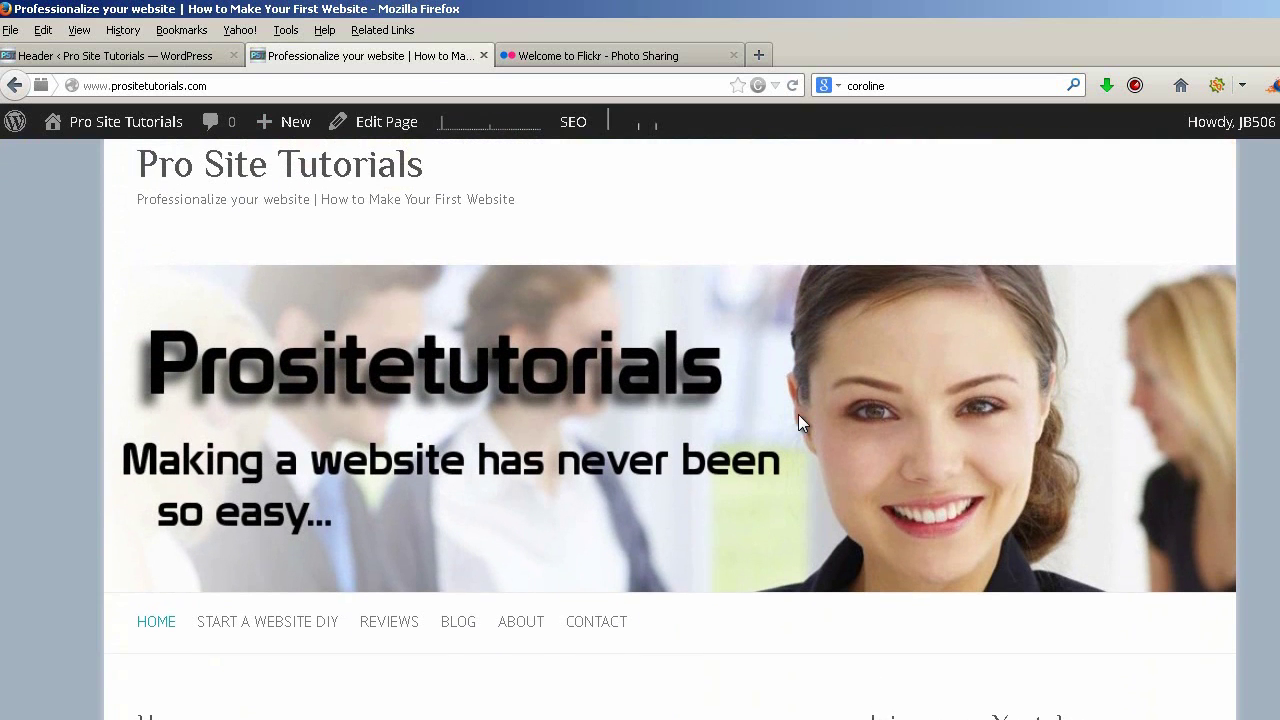
pyautogui.scroll(2, 795, 360)
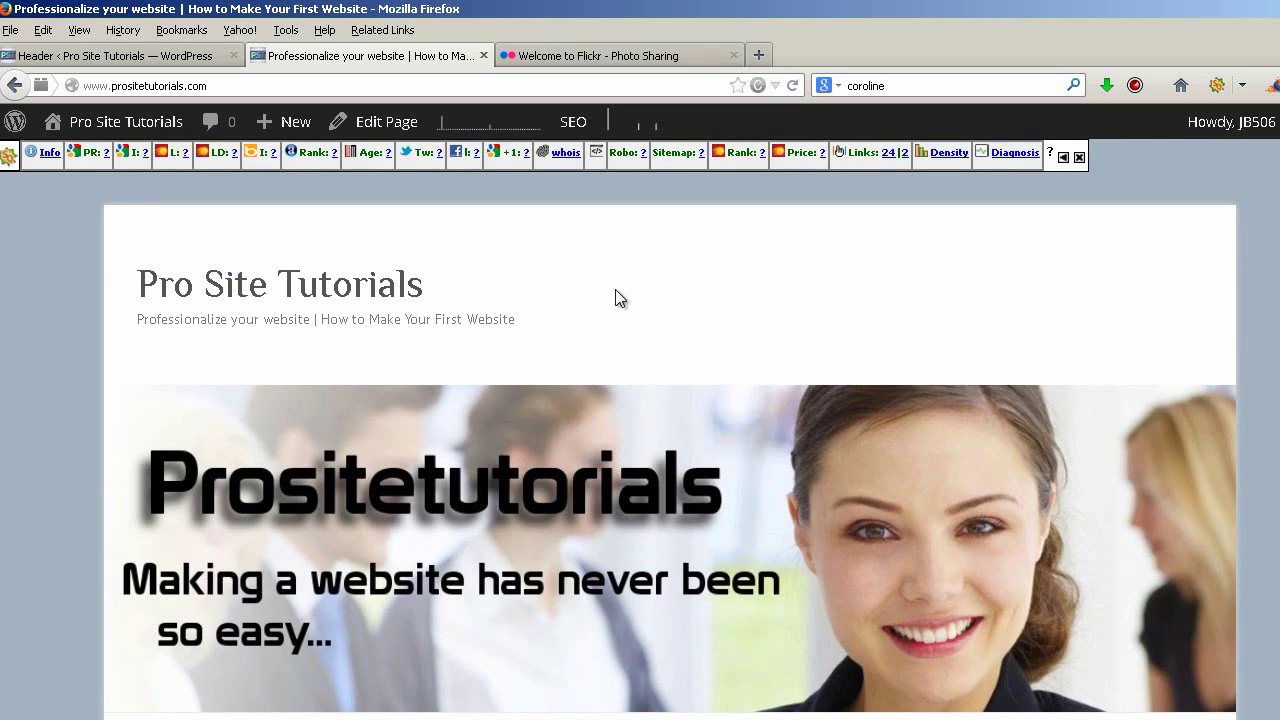
pyautogui.scroll(-2, 617, 297)
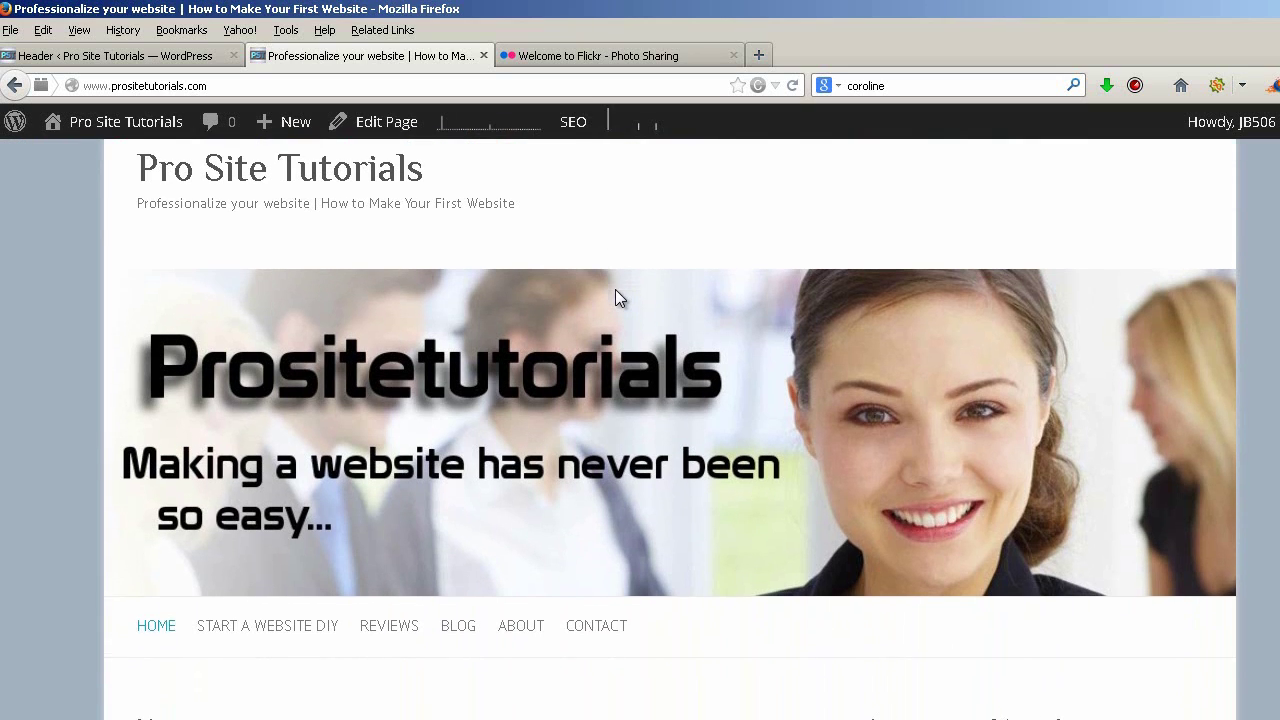